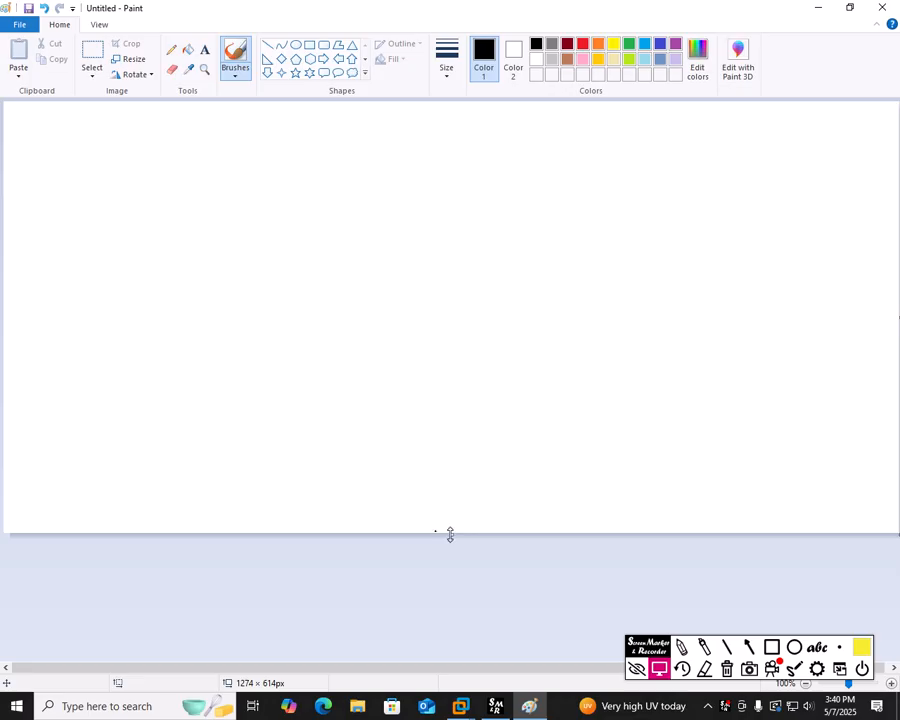
Step: Stretch the blank Paint canvas downward to roughly 1274 × 797 pixels
{"action": "left_click_drag", "start_coordinate": [451, 534], "coordinate": [453, 662]}
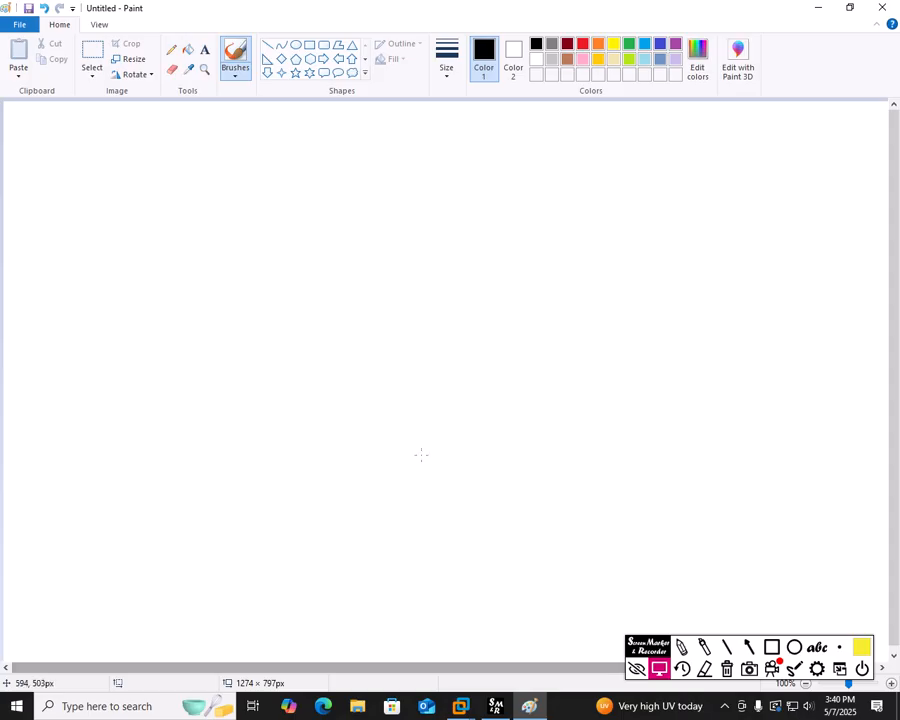
Step: Paste the 'server' picture from the Pictures folder into the canvas
{"action": "left_click", "coordinate": [19, 77]}
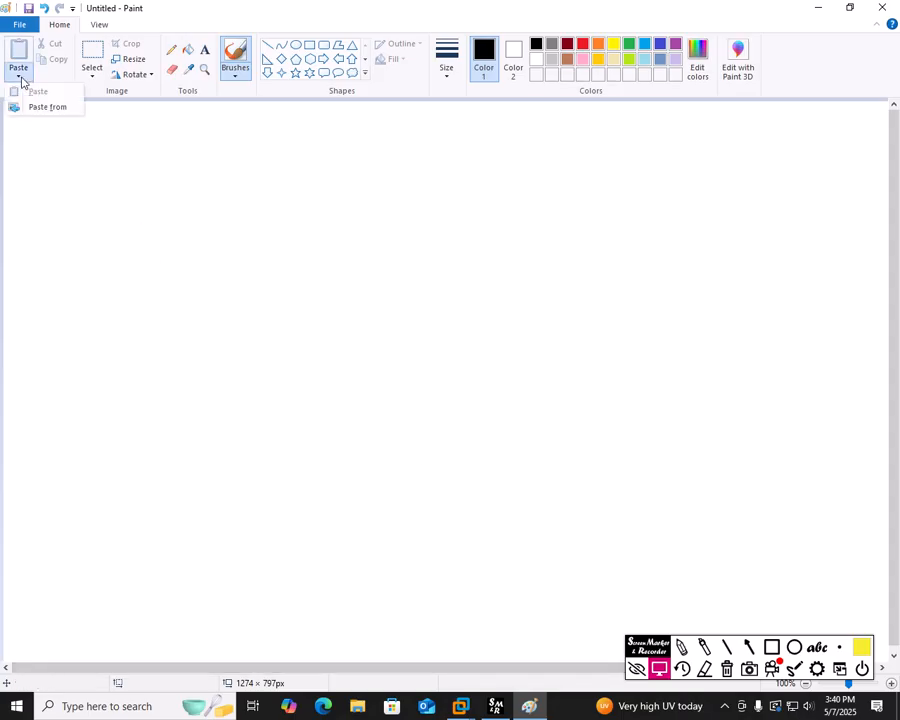
{"action": "left_click", "coordinate": [40, 106]}
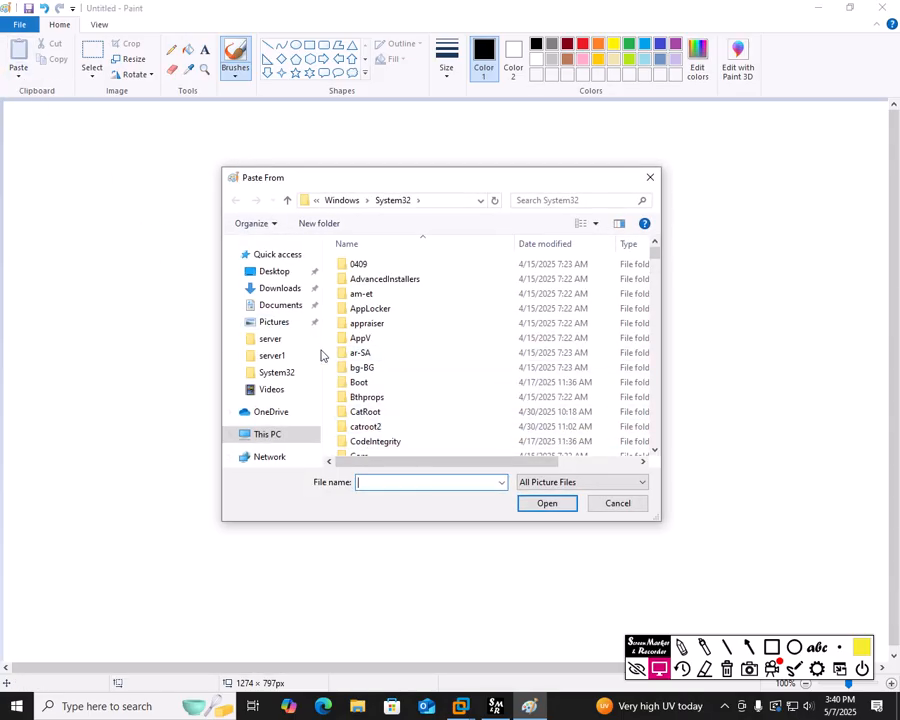
{"action": "left_click", "coordinate": [274, 322]}
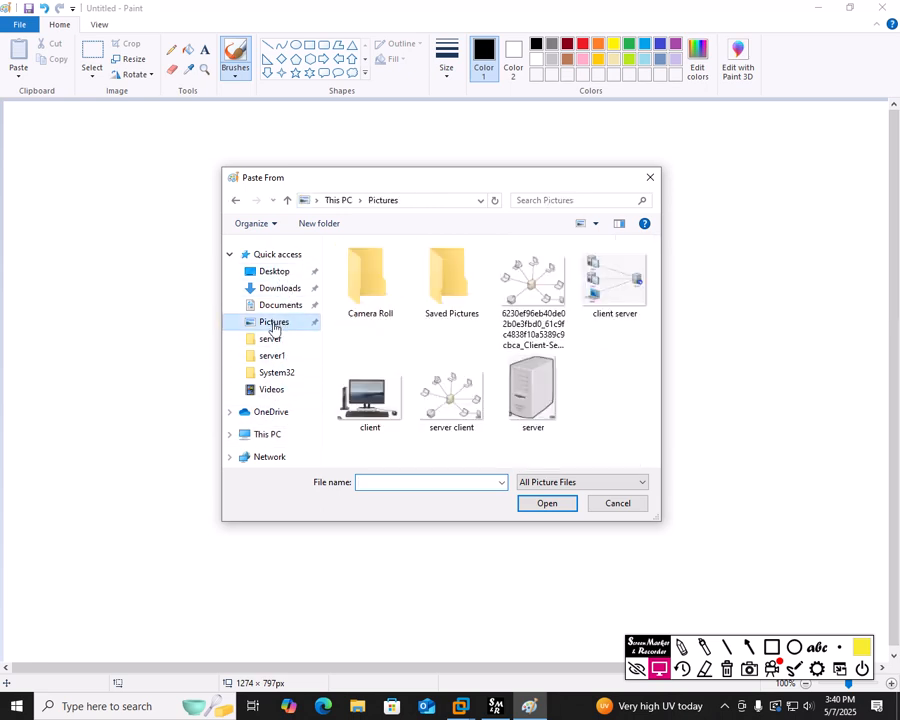
{"action": "left_click", "coordinate": [542, 424]}
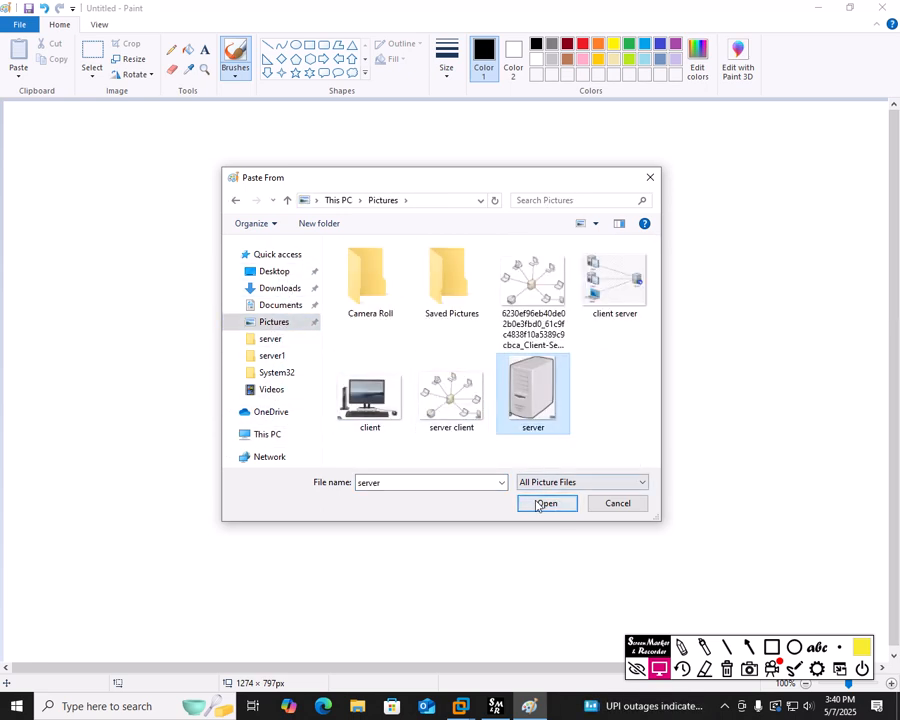
{"action": "left_click", "coordinate": [546, 503]}
Step: Shrink the server picture to a small icon and position it near the top centre
{"action": "left_click_drag", "start_coordinate": [195, 245], "coordinate": [420, 261]}
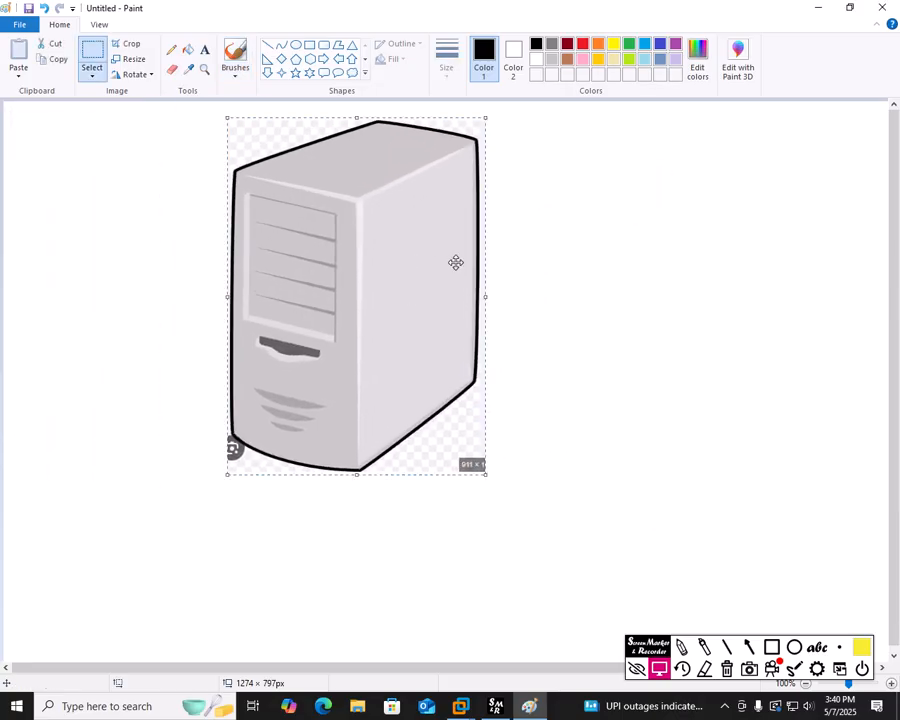
{"action": "left_click_drag", "start_coordinate": [487, 116], "coordinate": [331, 297]}
{"action": "left_click_drag", "start_coordinate": [293, 366], "coordinate": [418, 198]}
{"action": "left_click_drag", "start_coordinate": [471, 123], "coordinate": [426, 183]}
{"action": "left_click", "coordinate": [512, 192]}
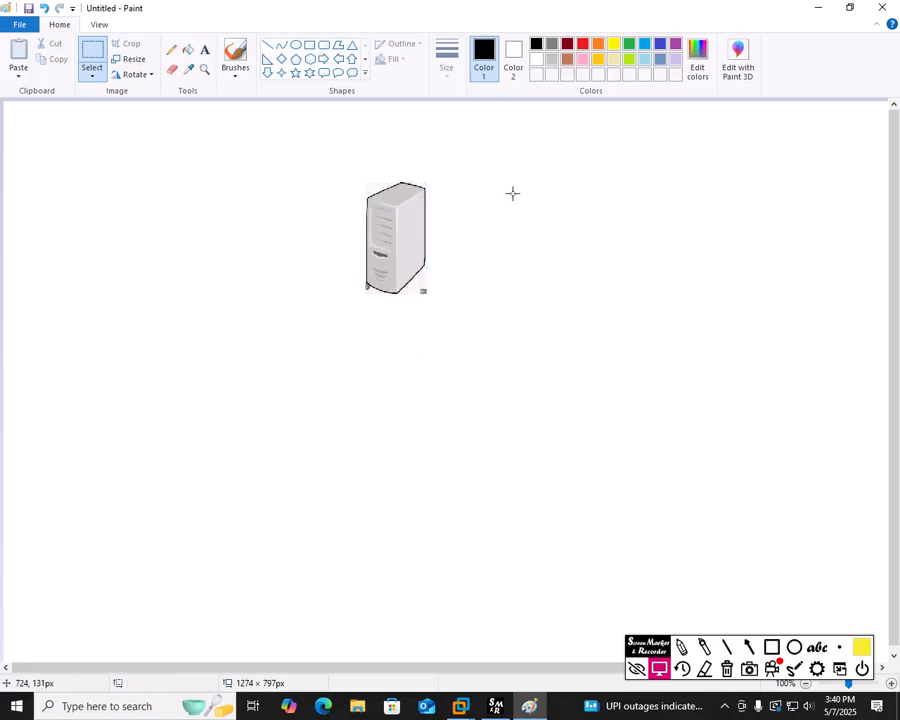
Step: Add a text label beside the server reading 'server 2019', 'ADDS (tata.com)', '192.168.254.1'
{"action": "left_click", "coordinate": [204, 49]}
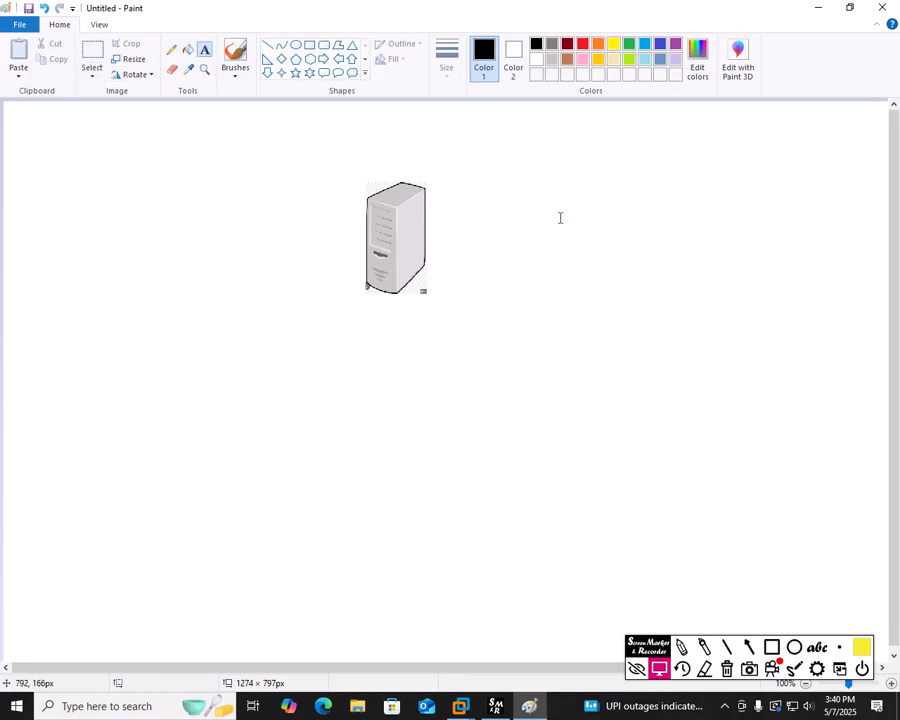
{"action": "left_click", "coordinate": [438, 187]}
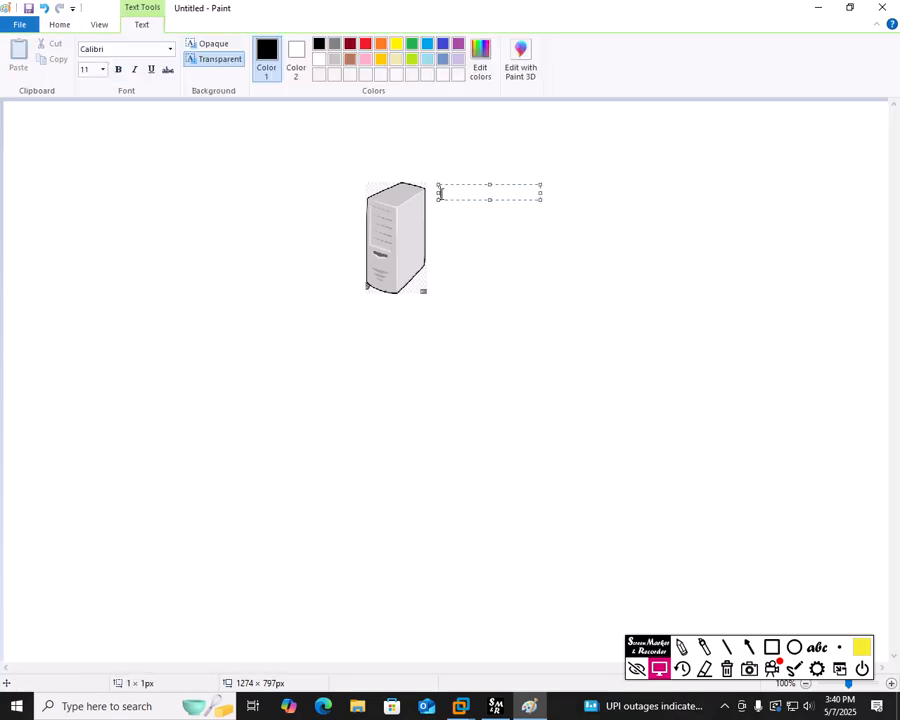
{"action": "type", "text": "server 2019"}
{"action": "key", "text": "Return"}
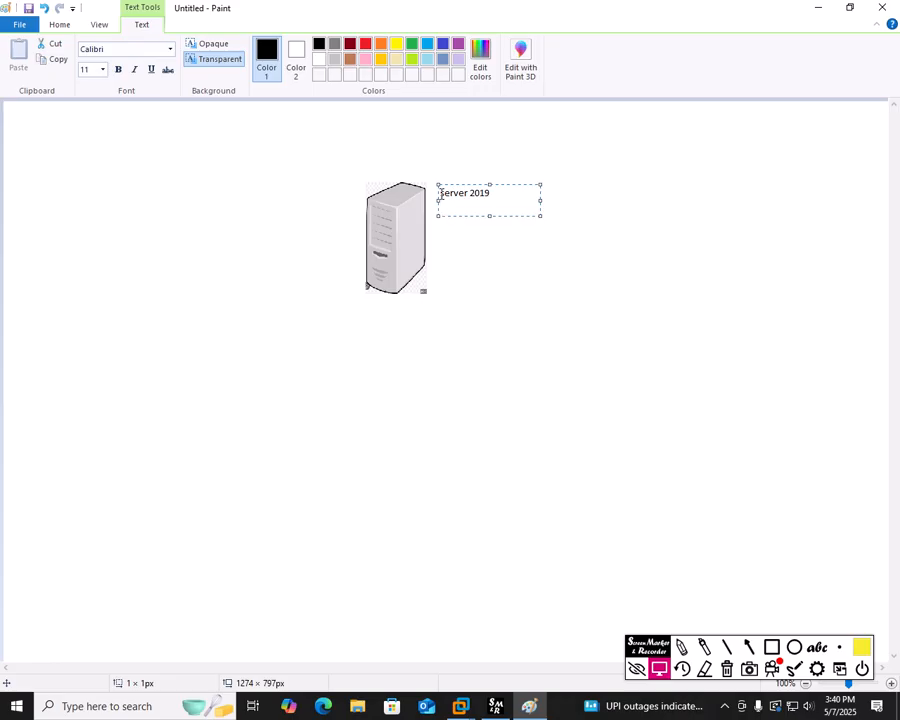
{"action": "type", "text": "ADDS (tata.com)"}
{"action": "key", "text": "Return"}
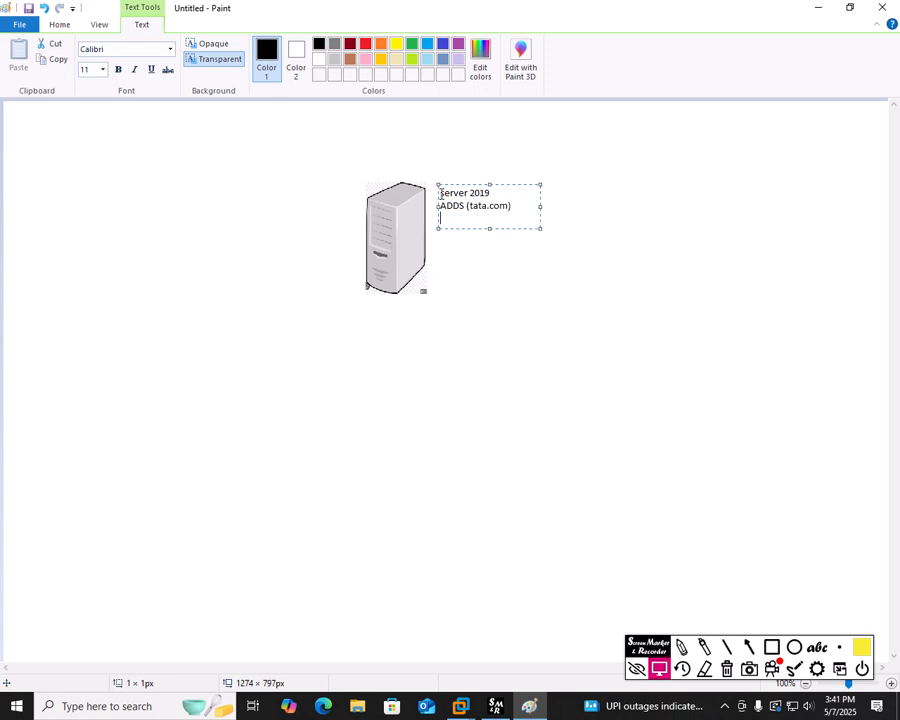
{"action": "type", "text": "192.168.254.1"}
{"action": "left_click", "coordinate": [488, 315]}
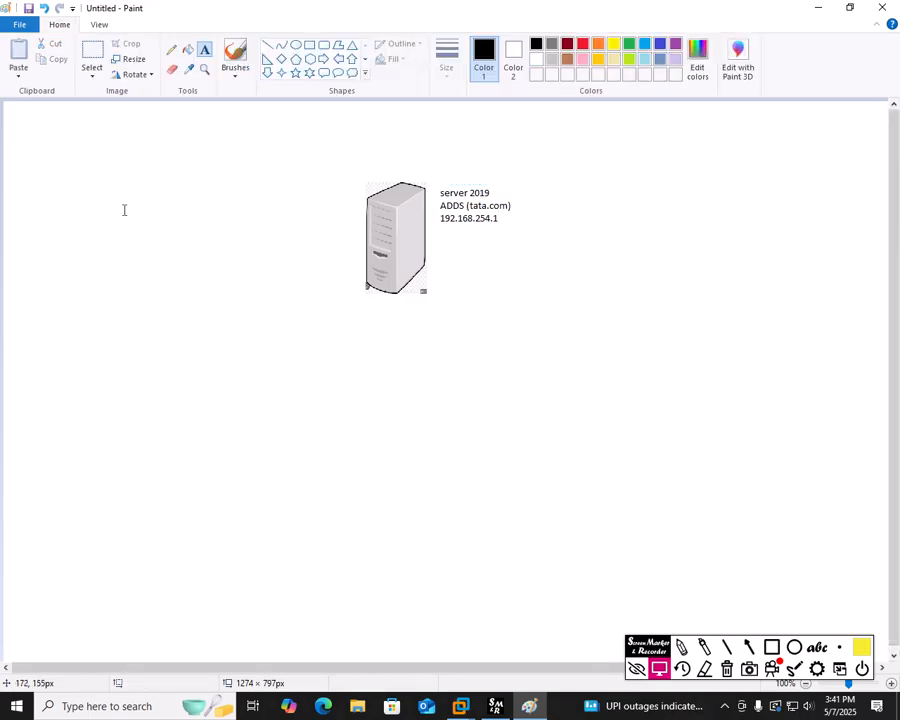
Step: Paste the 'client' computer picture from file and place it at the lower left
{"action": "left_click", "coordinate": [18, 77]}
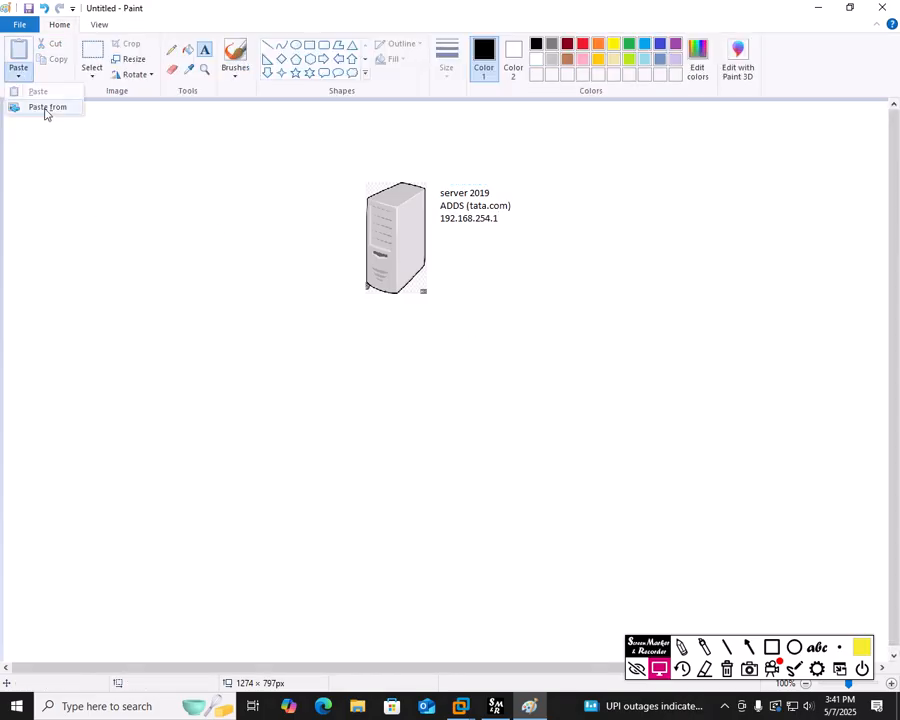
{"action": "left_click", "coordinate": [44, 108]}
{"action": "left_click", "coordinate": [368, 400]}
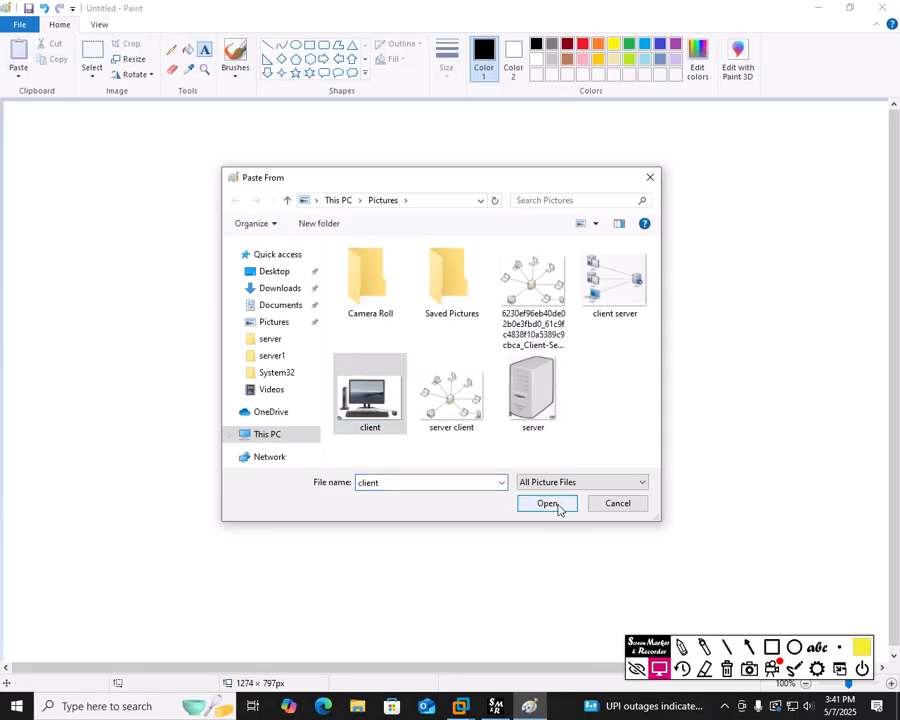
{"action": "left_click", "coordinate": [556, 503]}
{"action": "left_click_drag", "start_coordinate": [216, 256], "coordinate": [193, 471]}
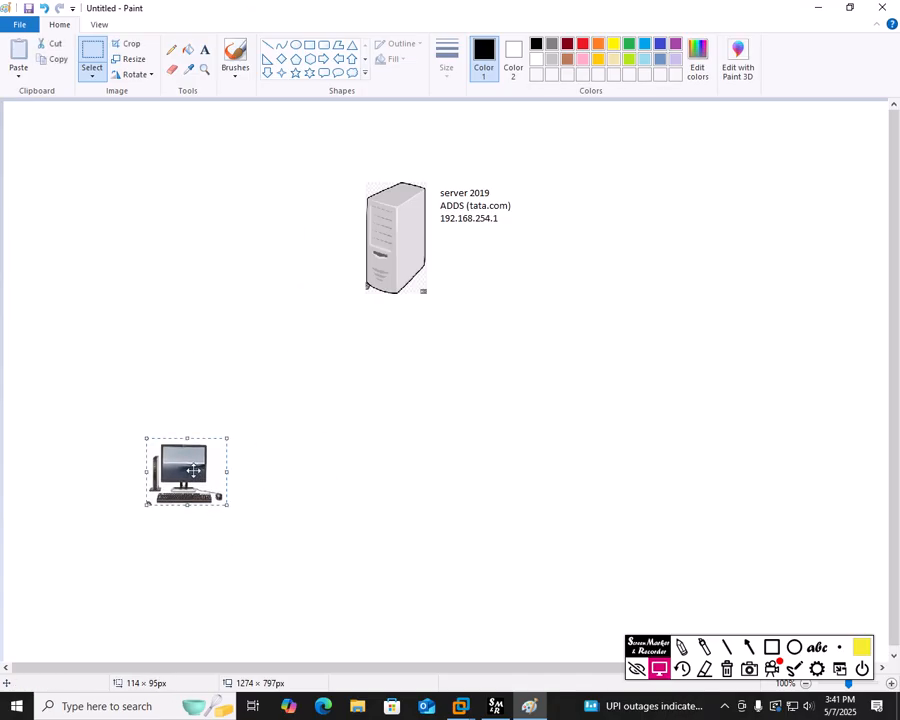
Step: Copy the client computer four times to form a row of five beneath the server
{"action": "key", "text": "ctrl+c"}
{"action": "key", "text": "ctrl+v"}
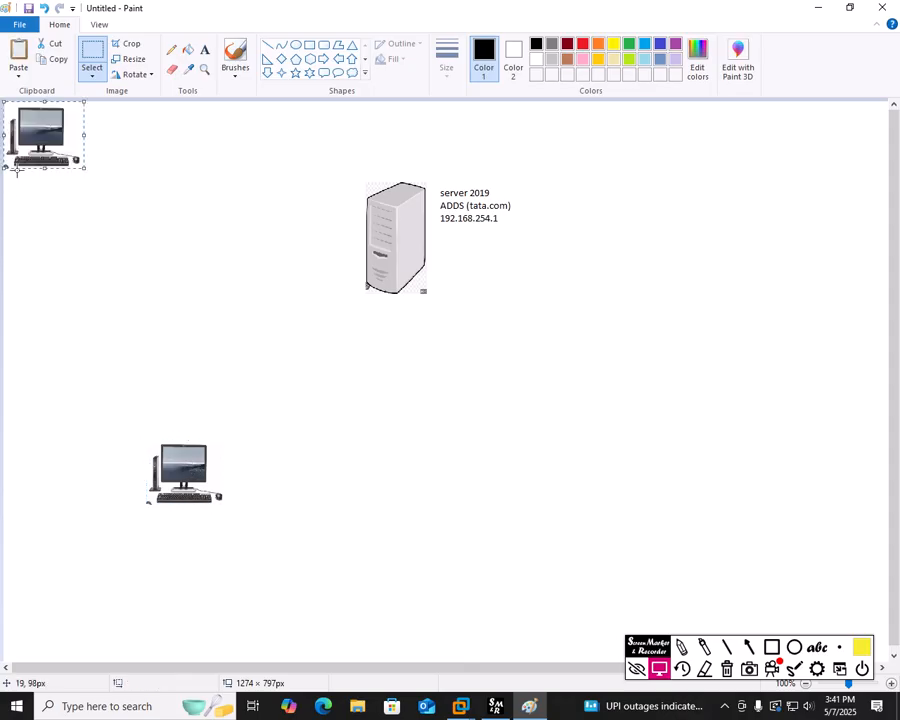
{"action": "left_click", "coordinate": [16, 172]}
{"action": "left_click_drag", "start_coordinate": [51, 150], "coordinate": [295, 487]}
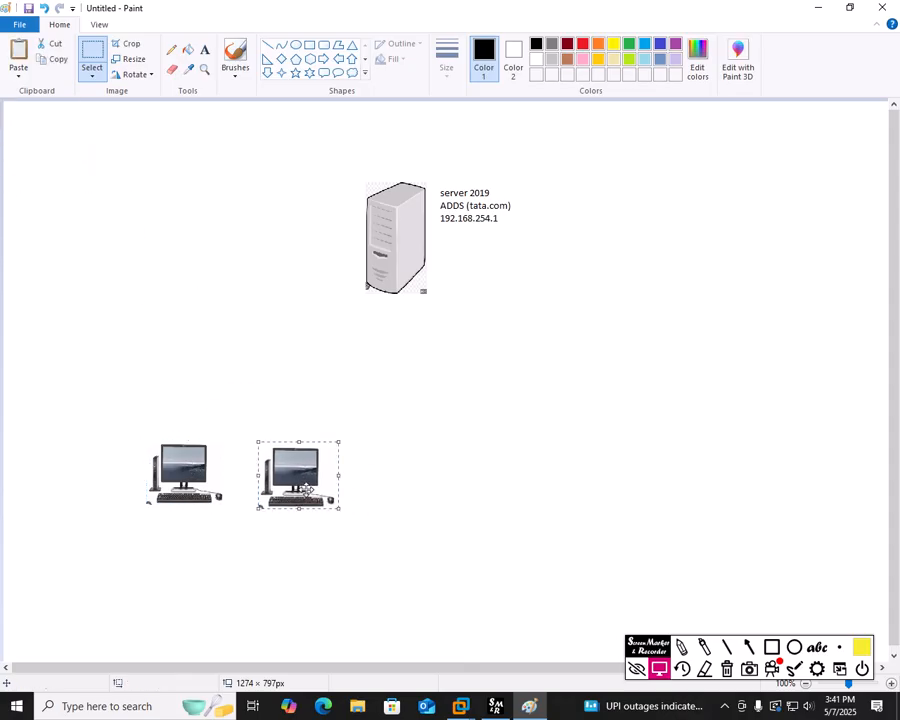
{"action": "key", "text": "ctrl+v"}
{"action": "left_click_drag", "start_coordinate": [60, 148], "coordinate": [432, 496]}
{"action": "key", "text": "ctrl+v"}
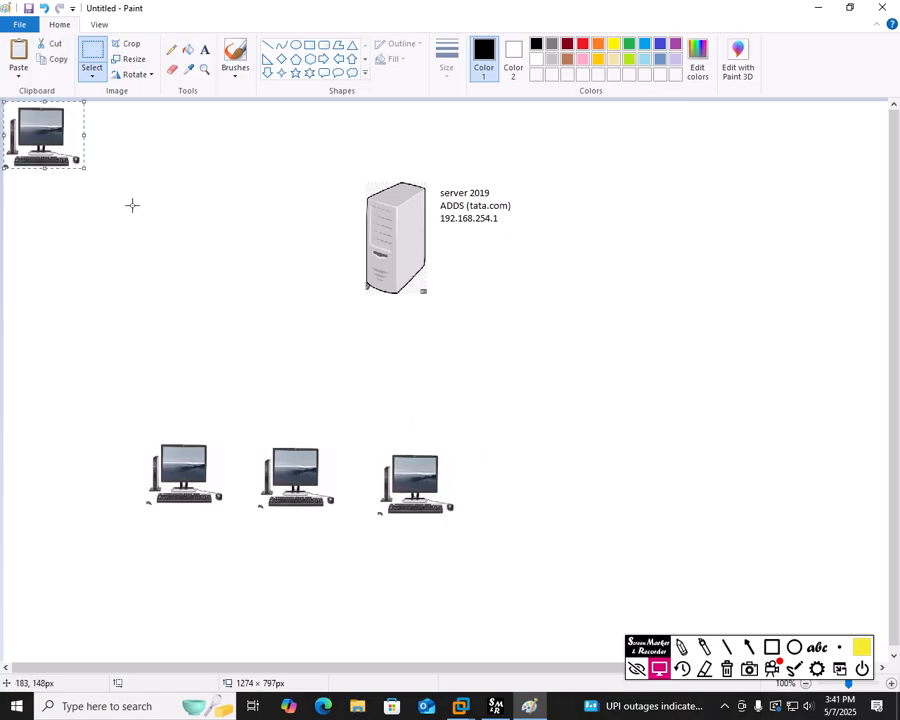
{"action": "left_click_drag", "start_coordinate": [72, 145], "coordinate": [560, 496]}
{"action": "key", "text": "ctrl+v"}
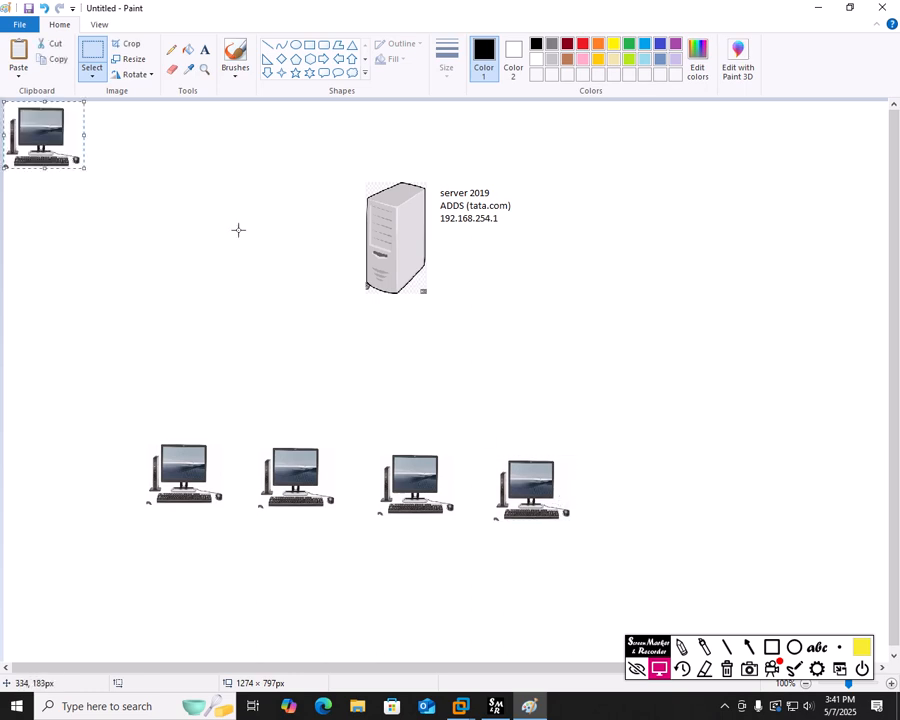
{"action": "left_click_drag", "start_coordinate": [20, 145], "coordinate": [636, 494]}
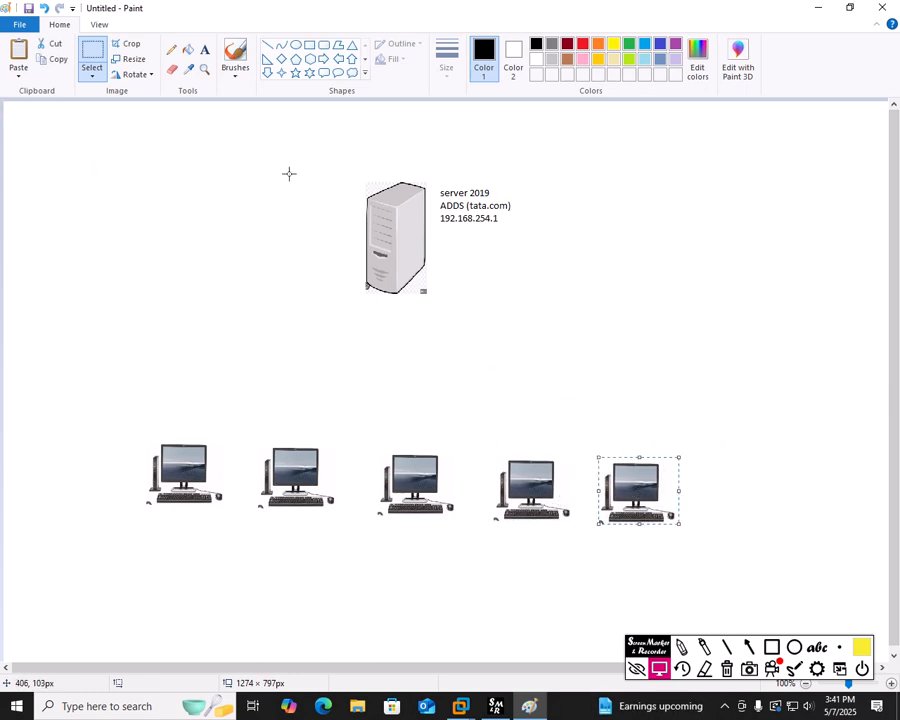
Step: Shift the server icon and its label slightly to the right
{"action": "left_click_drag", "start_coordinate": [296, 150], "coordinate": [546, 316]}
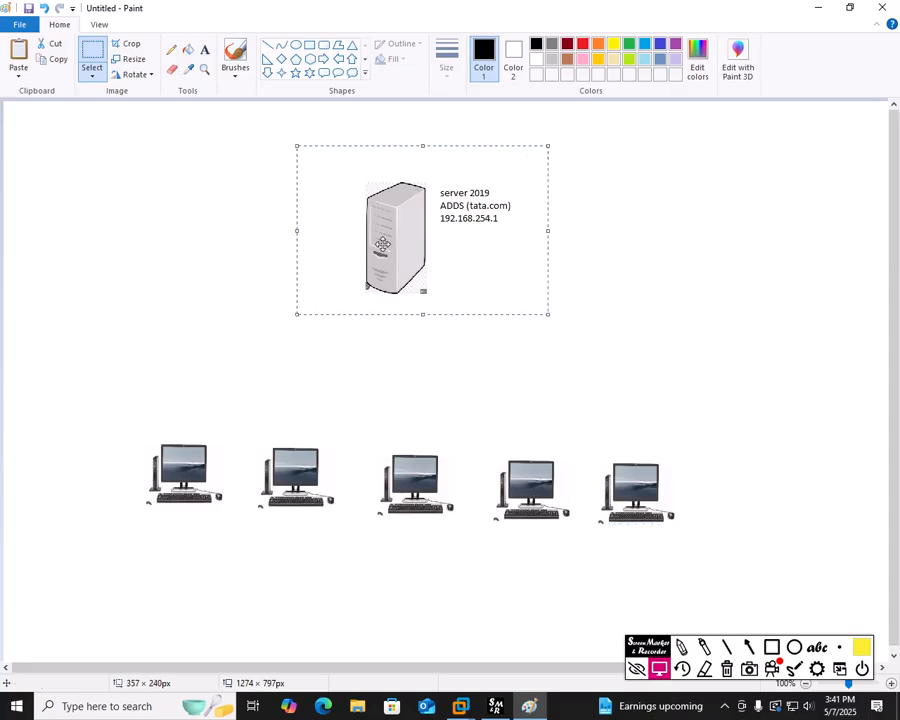
{"action": "left_click_drag", "start_coordinate": [383, 244], "coordinate": [419, 245]}
{"action": "left_click", "coordinate": [642, 313]}
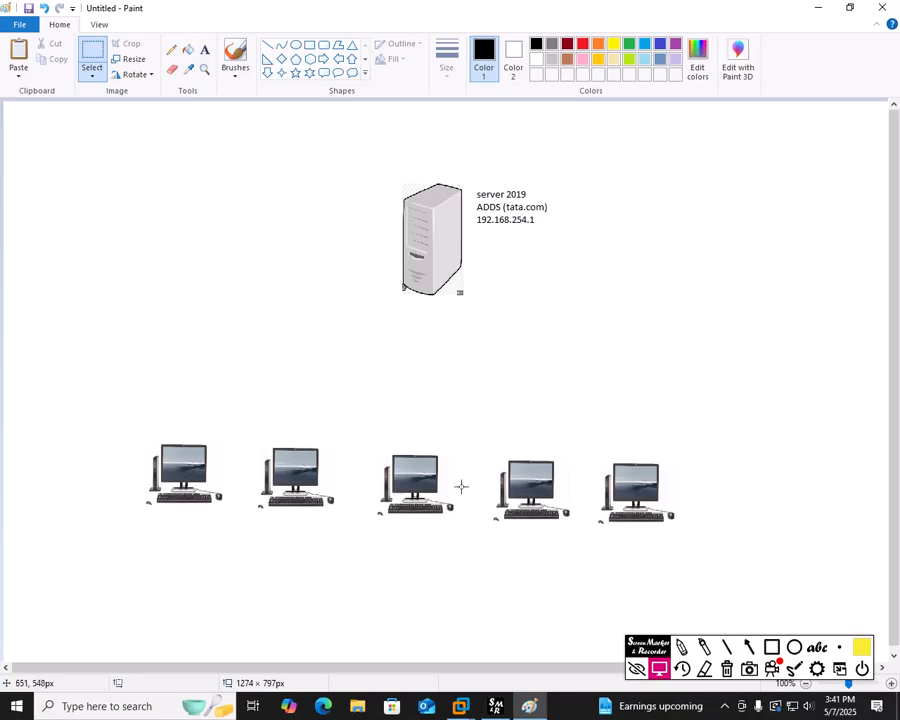
Step: Label the first two computers pc1.tata.com and pc2.tata.com
{"action": "left_click", "coordinate": [204, 49]}
{"action": "left_click", "coordinate": [152, 516]}
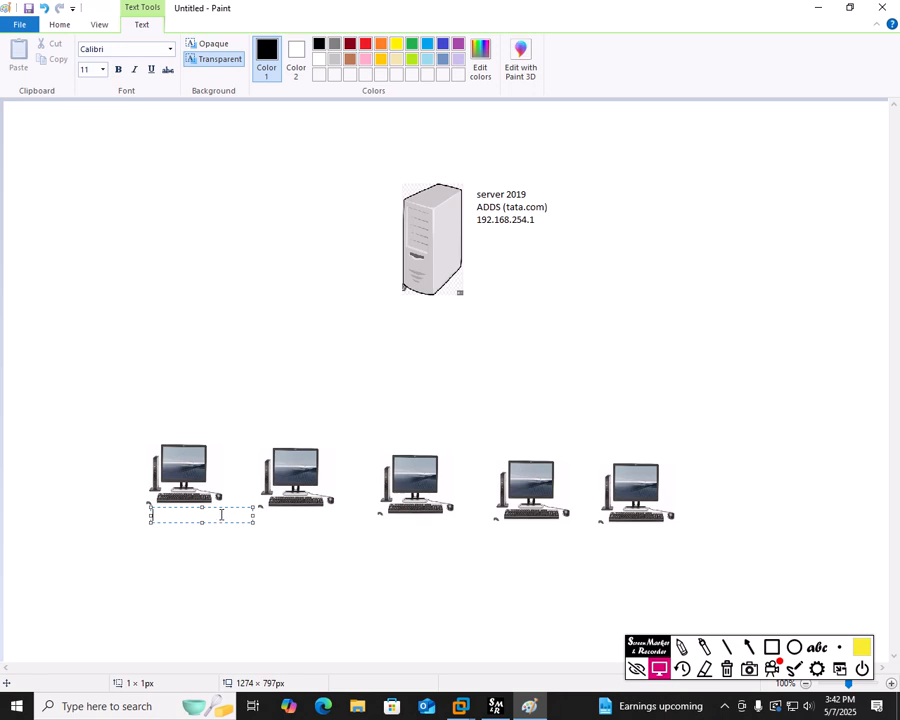
{"action": "type", "text": "p"}
{"action": "type", "text": "c1.tata.cokm"}
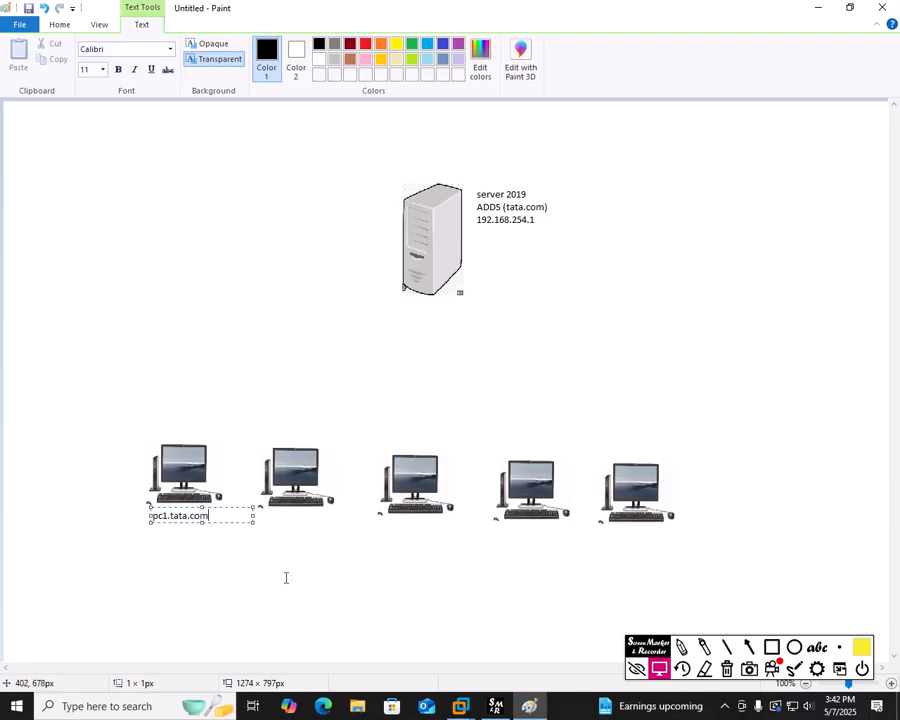
{"action": "left_click", "coordinate": [266, 520]}
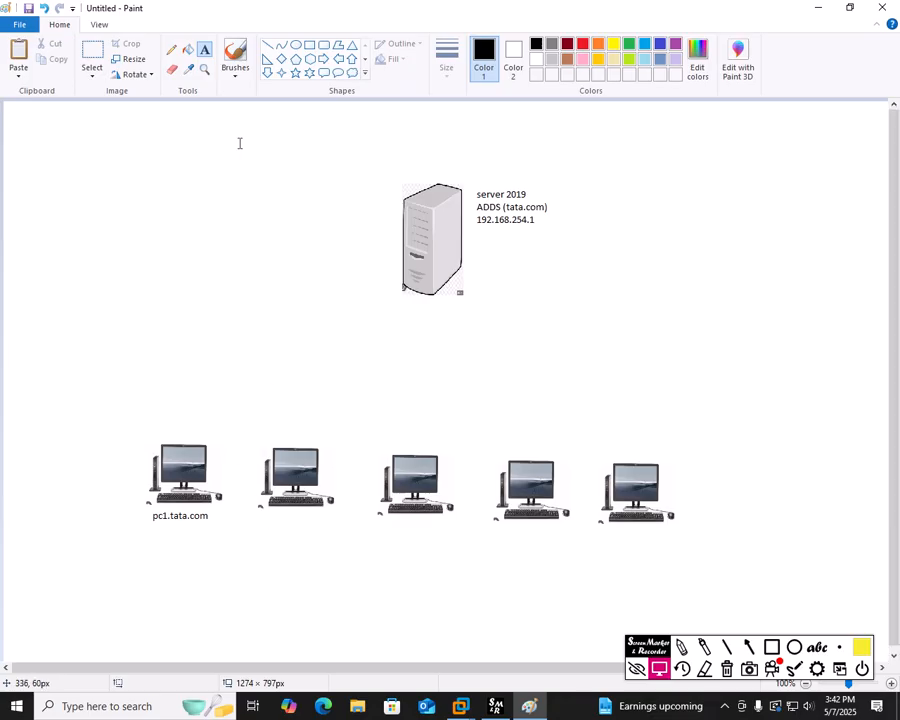
{"action": "left_click", "coordinate": [262, 516]}
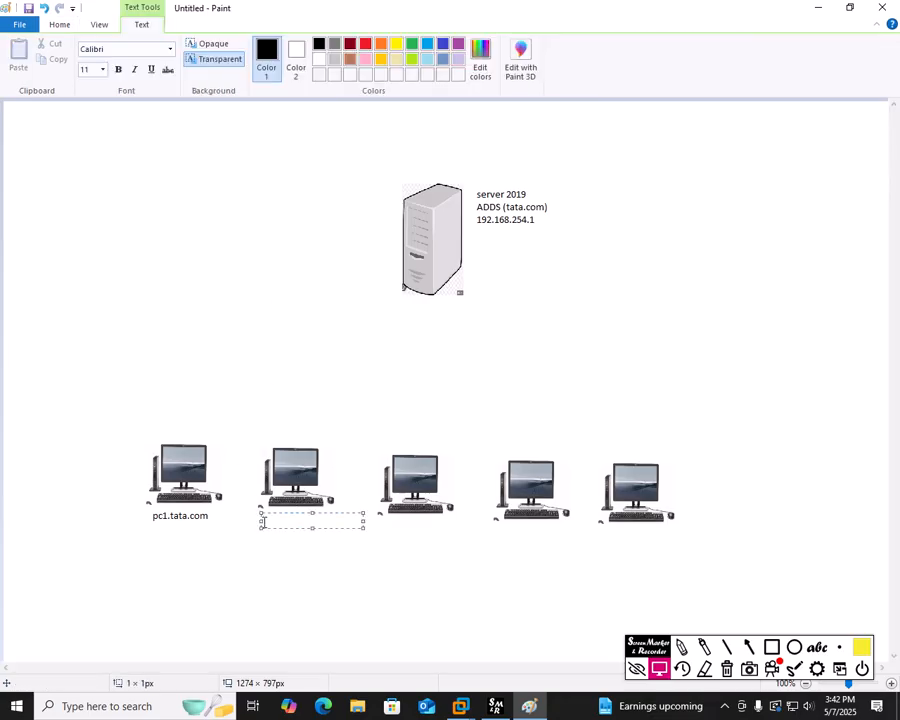
{"action": "type", "text": "pc2.tata.com"}
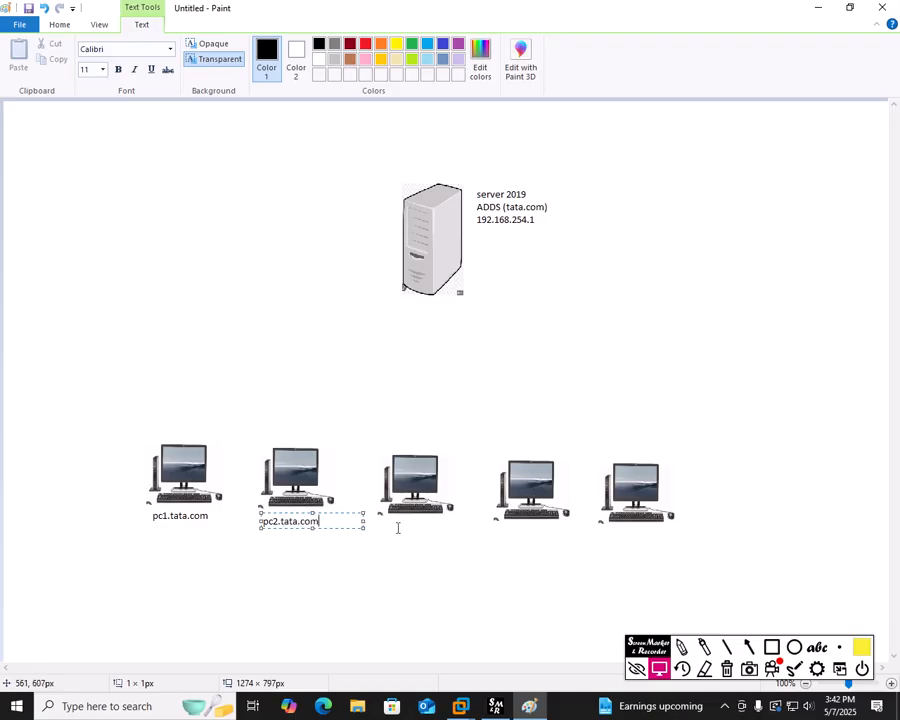
{"action": "left_click", "coordinate": [397, 526]}
Step: Label the remaining computers pc3.tata.com, pc4.tata.com and pc5.tata.com
{"action": "left_click", "coordinate": [397, 527]}
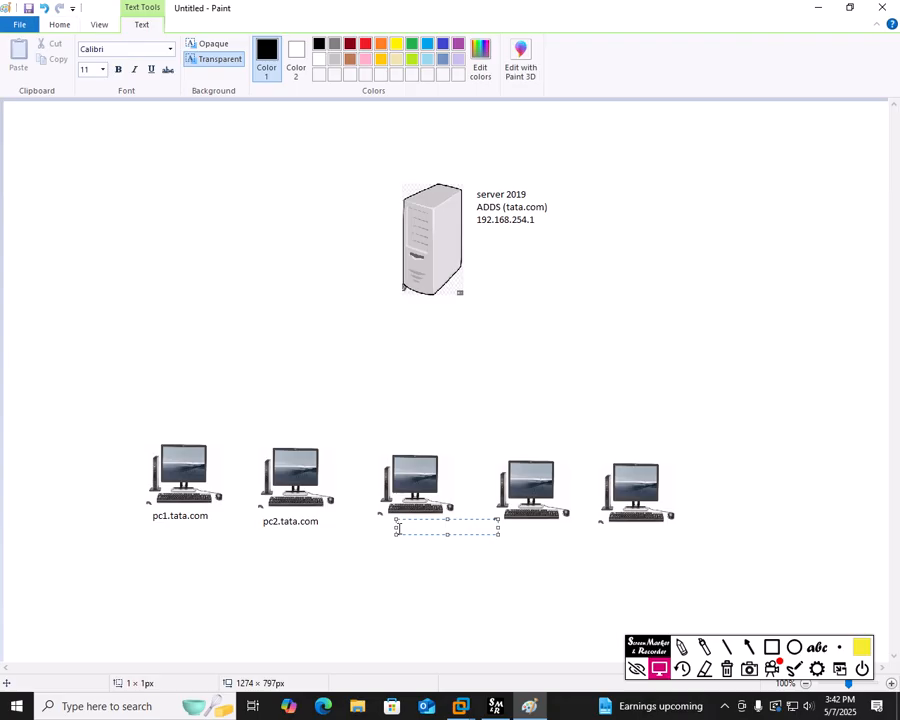
{"action": "type", "text": "pc3"}
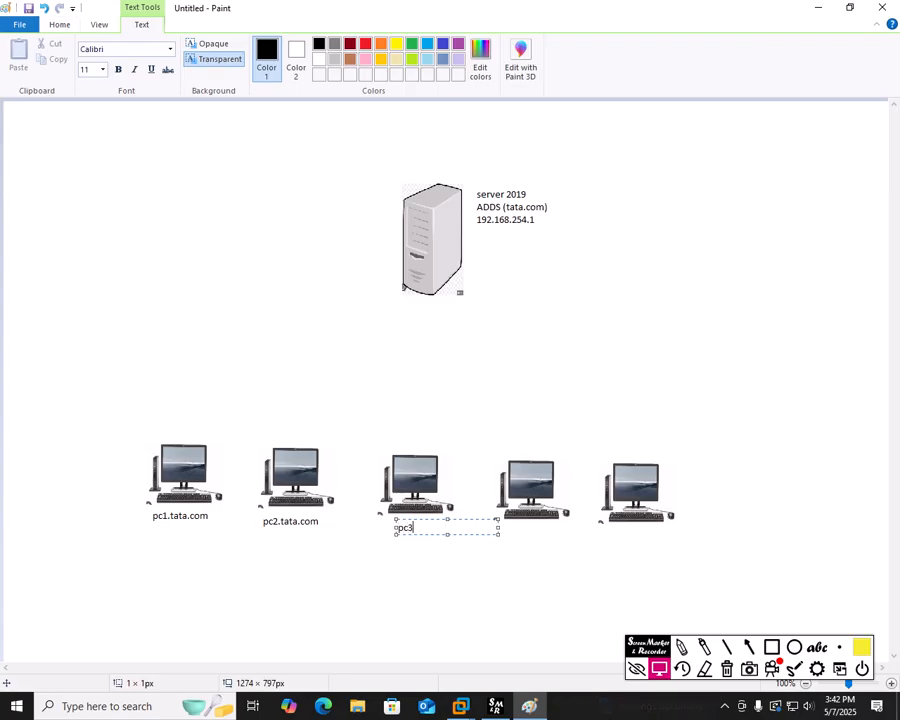
{"action": "type", "text": ".tata.com"}
{"action": "left_click", "coordinate": [509, 532]}
{"action": "left_click", "coordinate": [509, 532]}
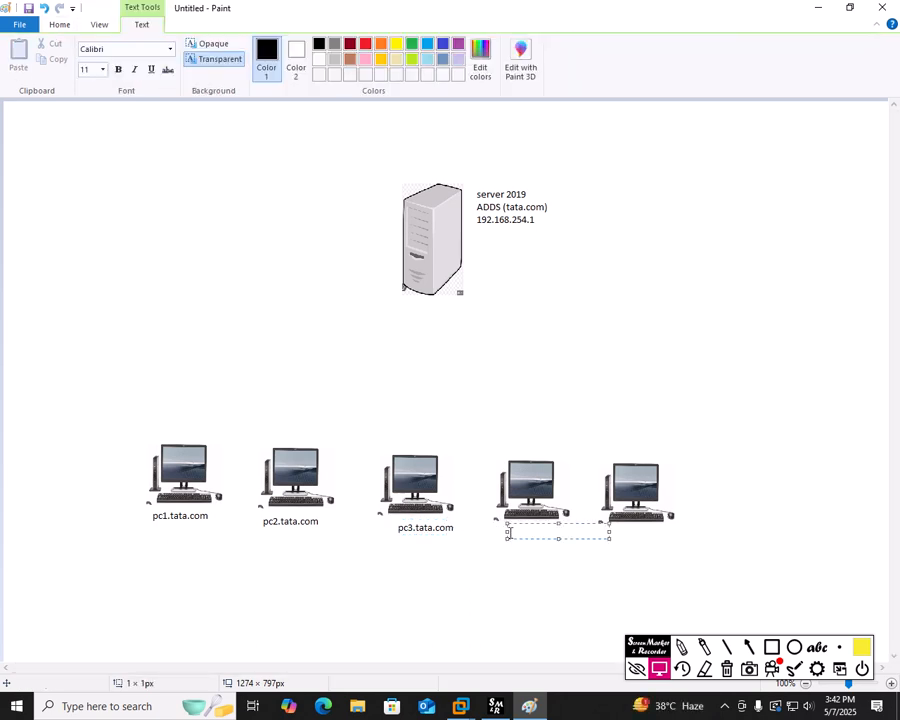
{"action": "type", "text": "pc4.tata.com"}
{"action": "left_click", "coordinate": [614, 534]}
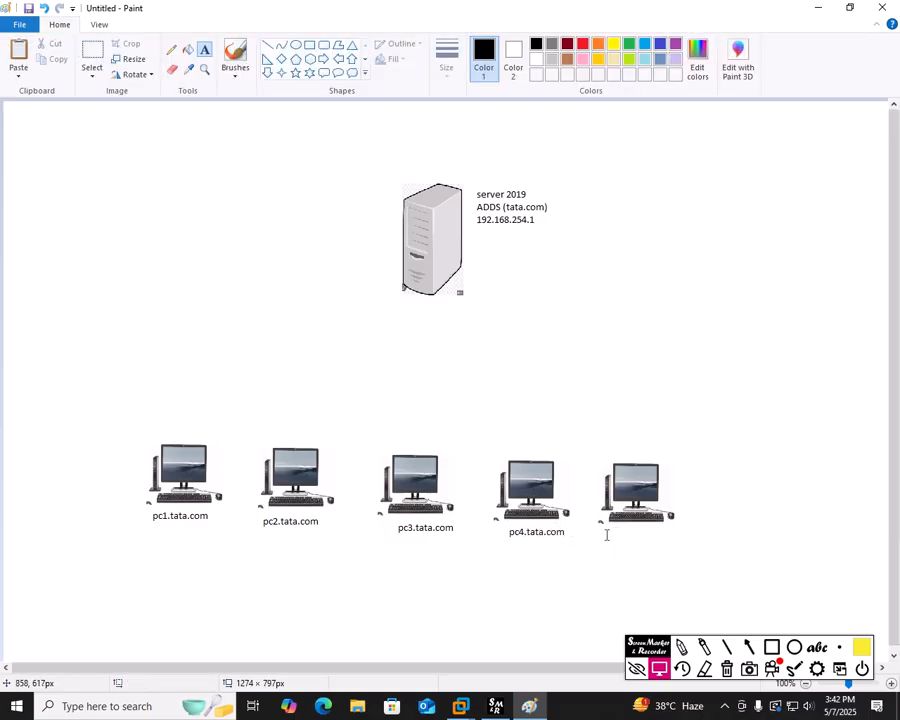
{"action": "left_click", "coordinate": [606, 535]}
{"action": "type", "text": "p"}
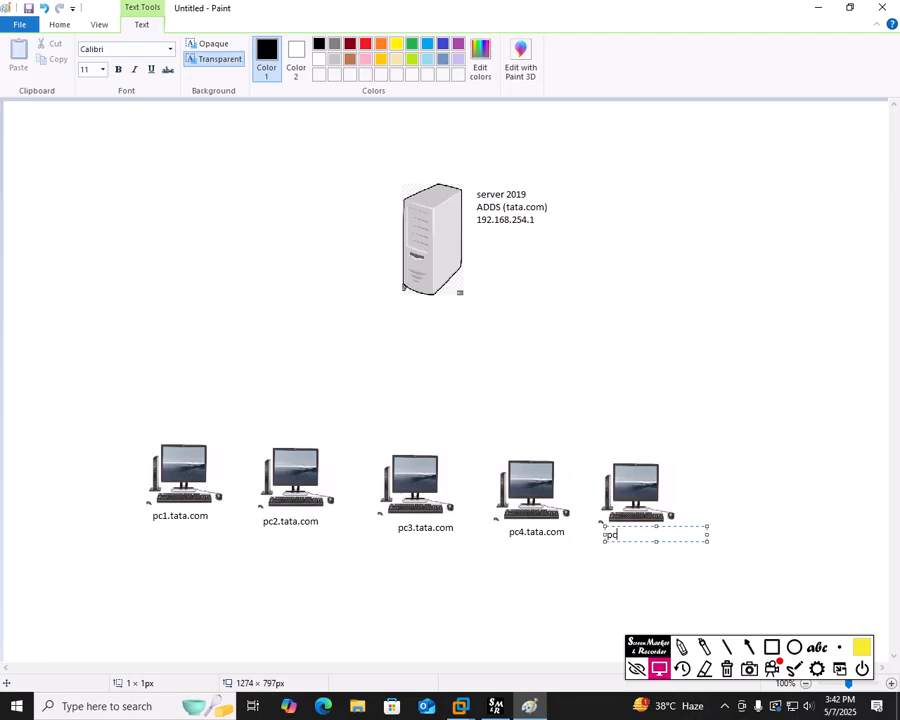
{"action": "type", "text": "c5.tata.com"}
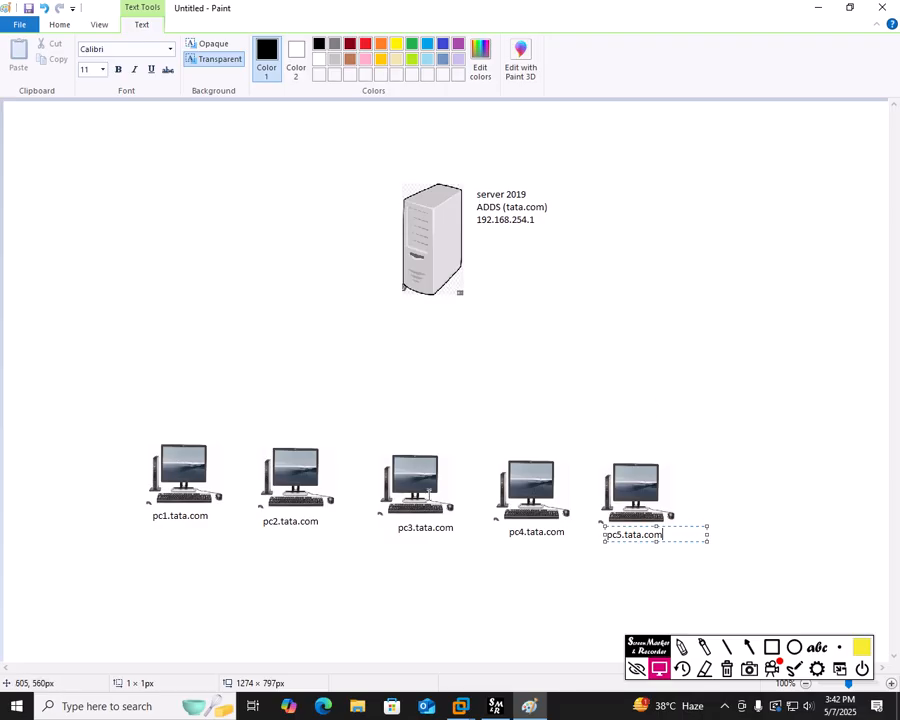
{"action": "left_click", "coordinate": [729, 478]}
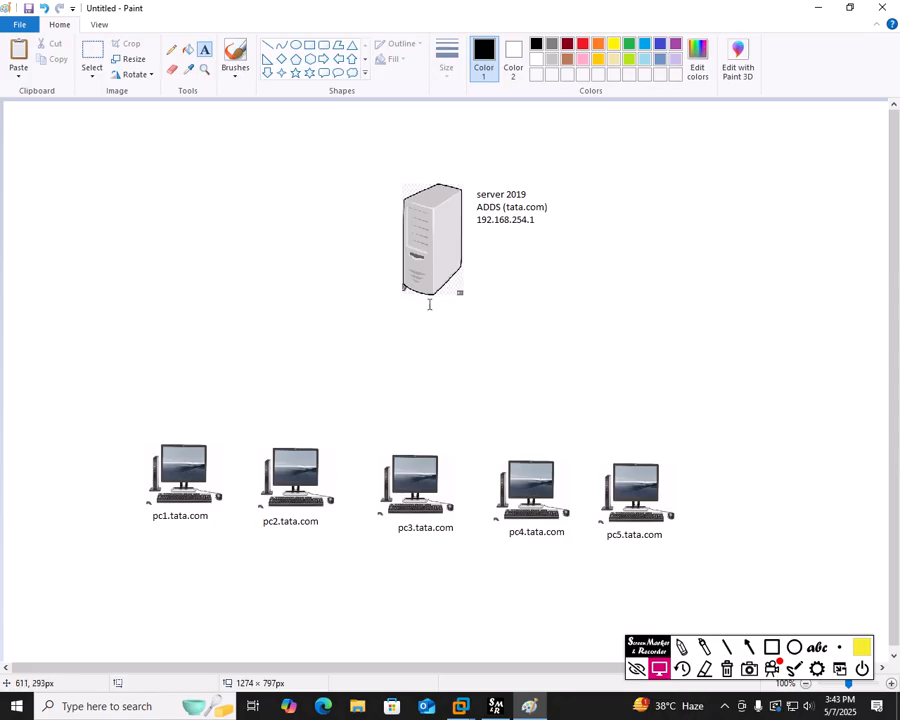
Step: Add a five-line list user1 through user5 and position it next to the server icon
{"action": "left_click", "coordinate": [291, 190]}
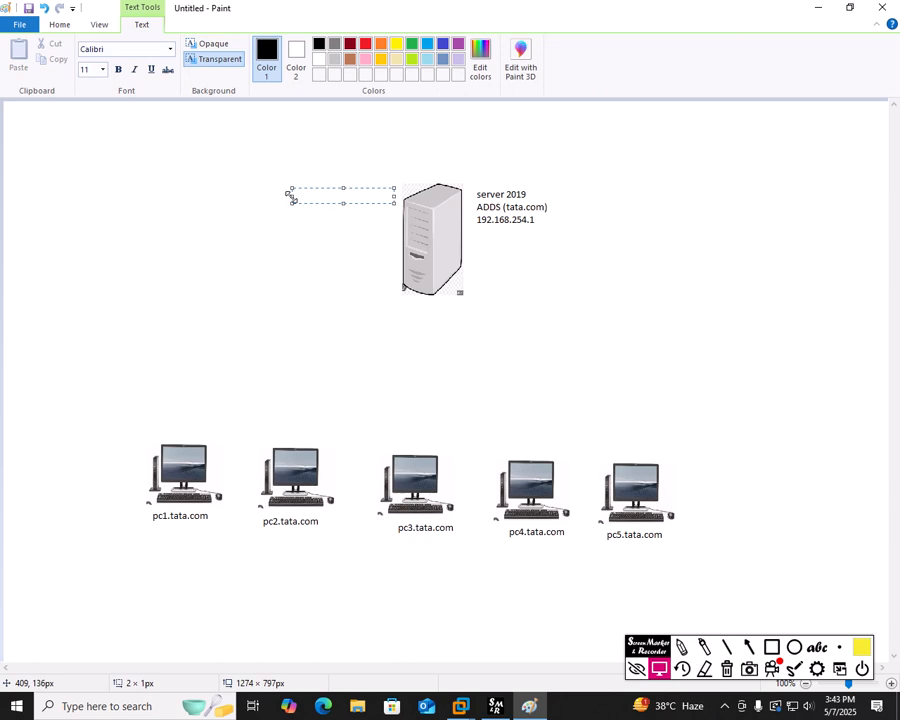
{"action": "type", "text": "user1"}
{"action": "key", "text": "Return"}
{"action": "type", "text": "user2"}
{"action": "key", "text": "Return"}
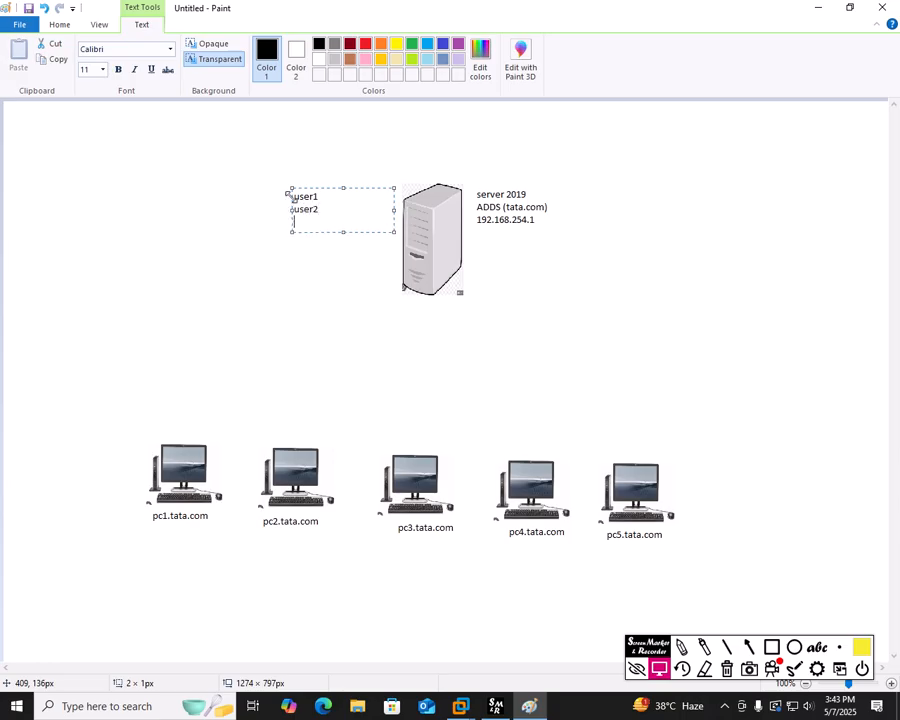
{"action": "type", "text": "user3"}
{"action": "key", "text": "Return"}
{"action": "type", "text": "user"}
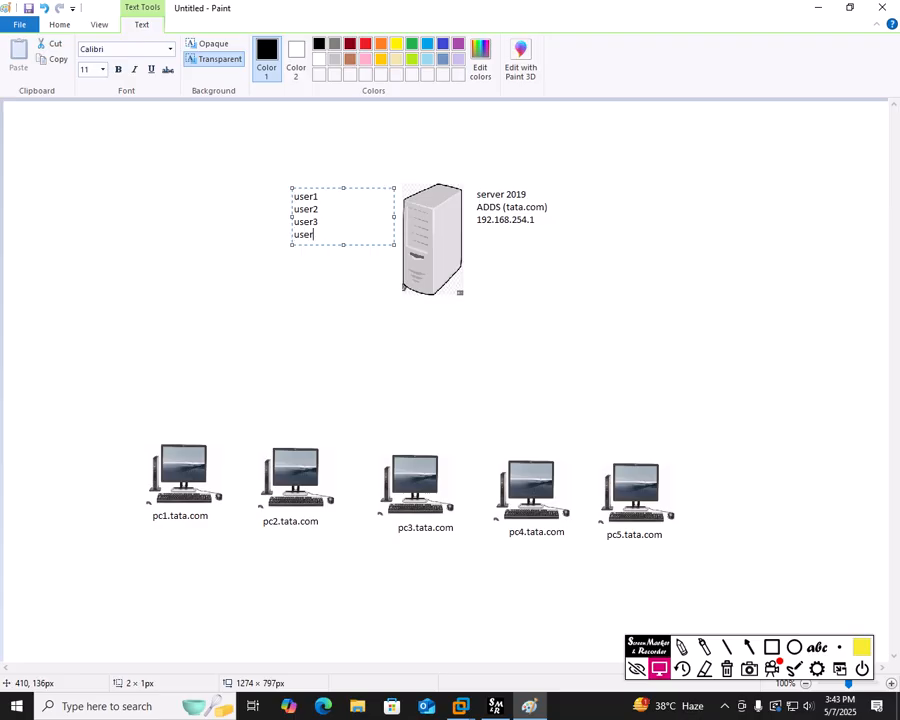
{"action": "type", "text": "4"}
{"action": "key", "text": "Return"}
{"action": "type", "text": "user5"}
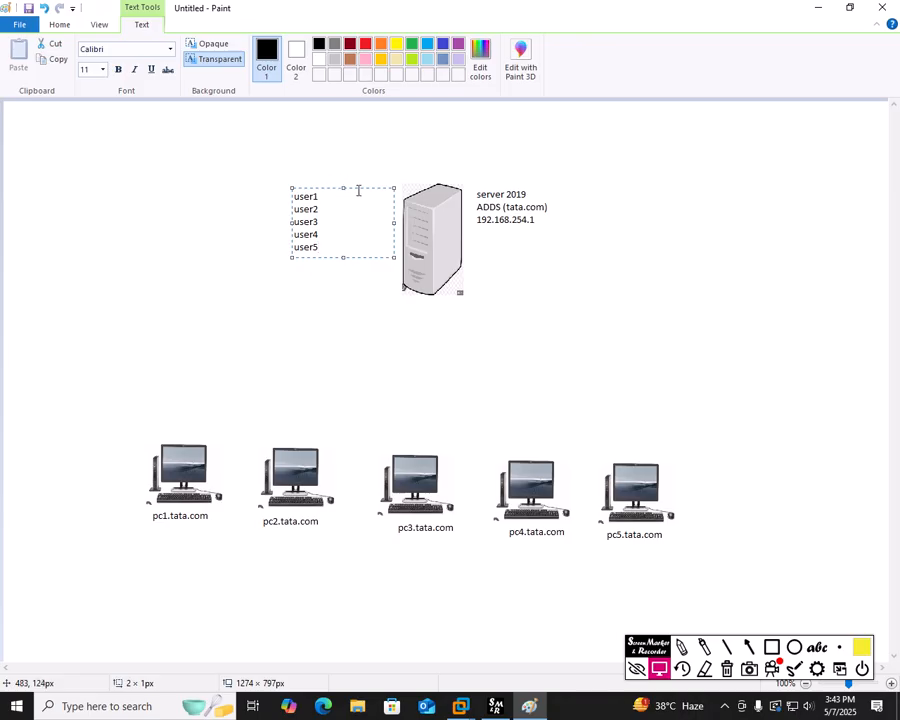
{"action": "left_click_drag", "start_coordinate": [357, 187], "coordinate": [411, 187]}
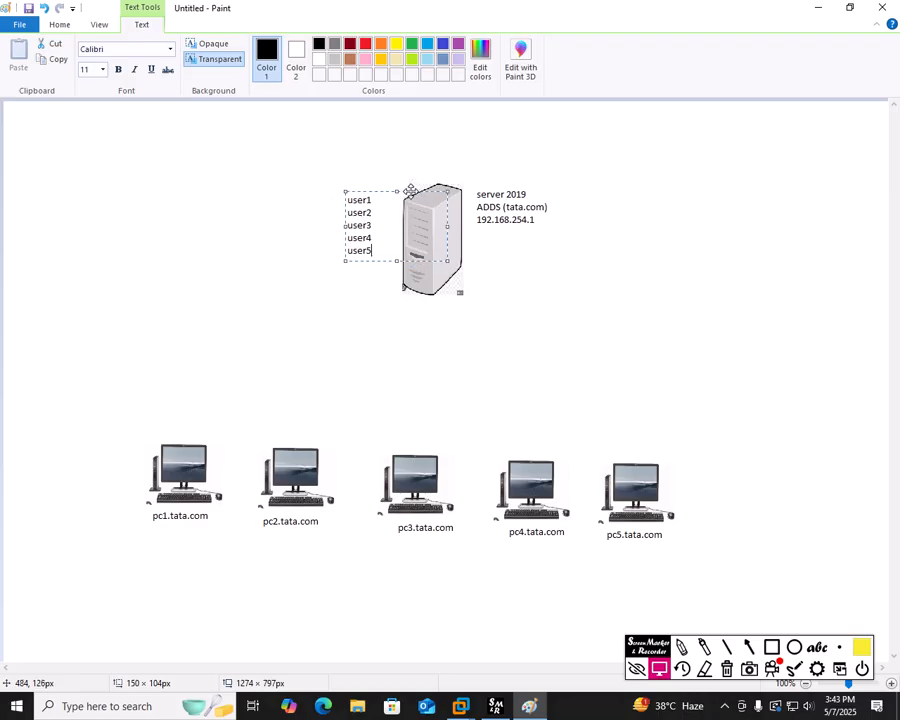
{"action": "left_click", "coordinate": [618, 292]}
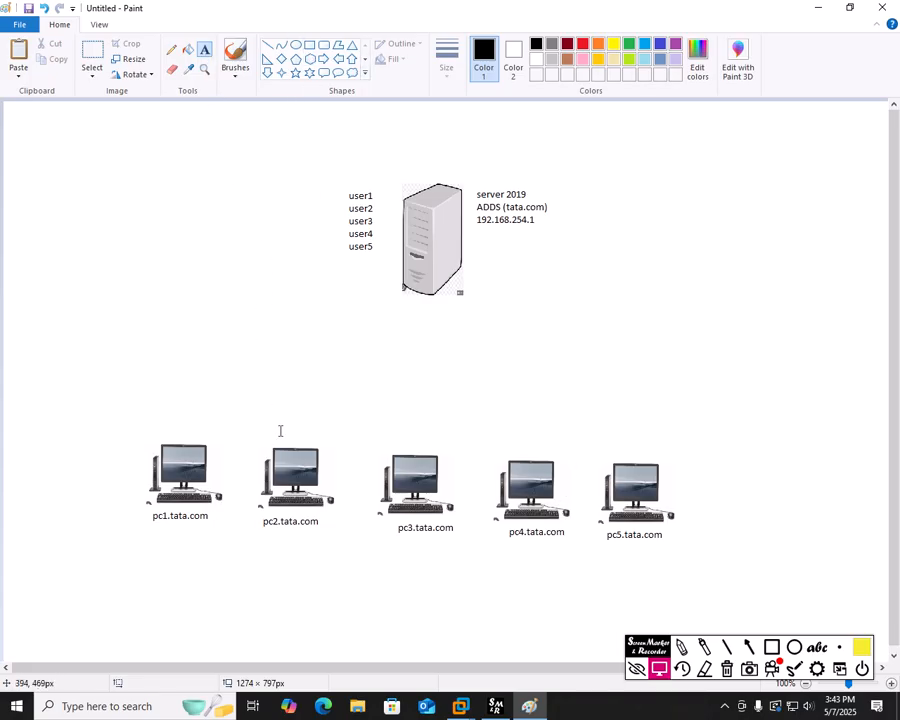
Step: Add a 'user1' text label below pc1.tata.com
{"action": "left_click", "coordinate": [158, 532]}
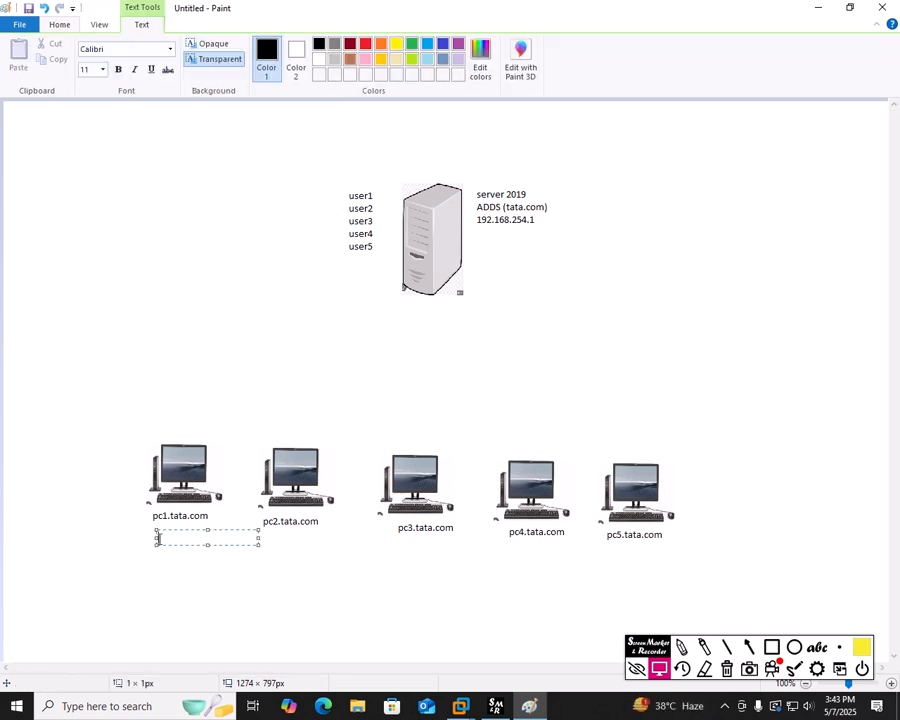
{"action": "type", "text": "user1"}
{"action": "left_click", "coordinate": [174, 574]}
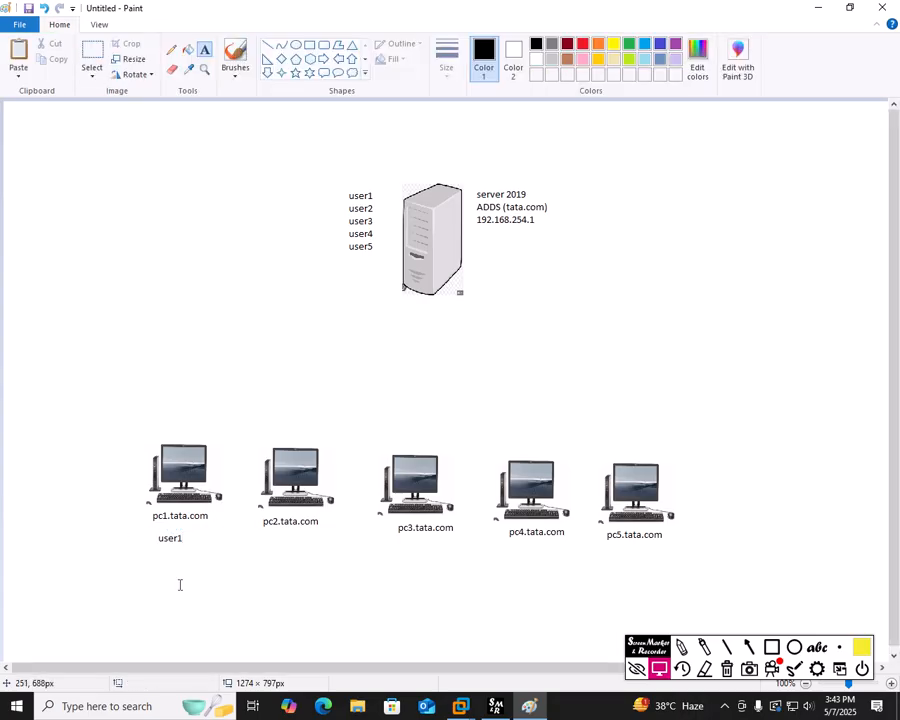
Step: Select the user1 label and move it across to sit under pc5.tata.com
{"action": "left_click", "coordinate": [92, 58]}
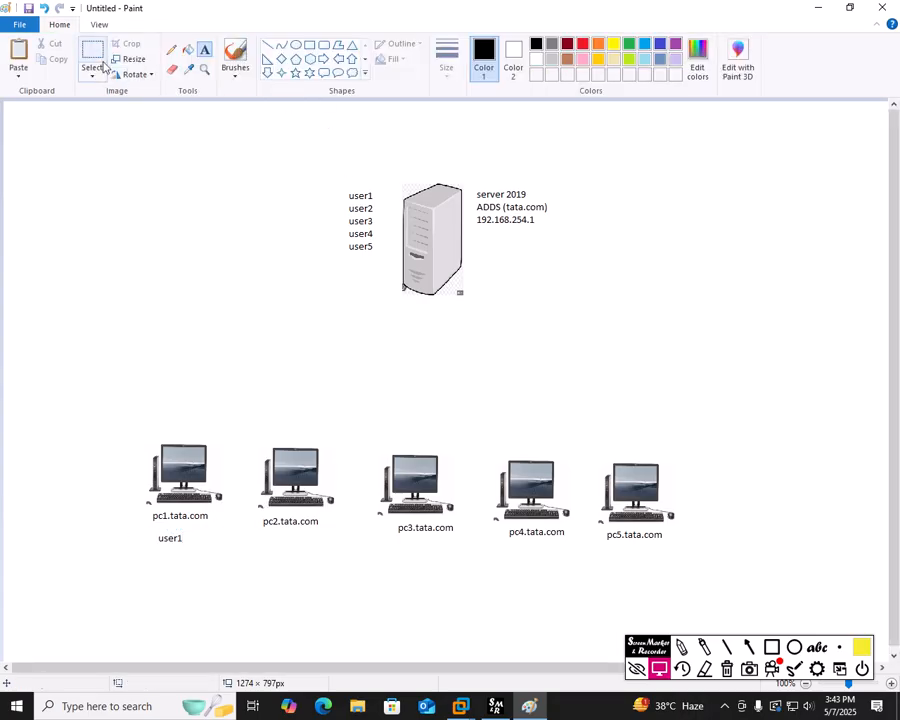
{"action": "left_click_drag", "start_coordinate": [151, 531], "coordinate": [272, 545]}
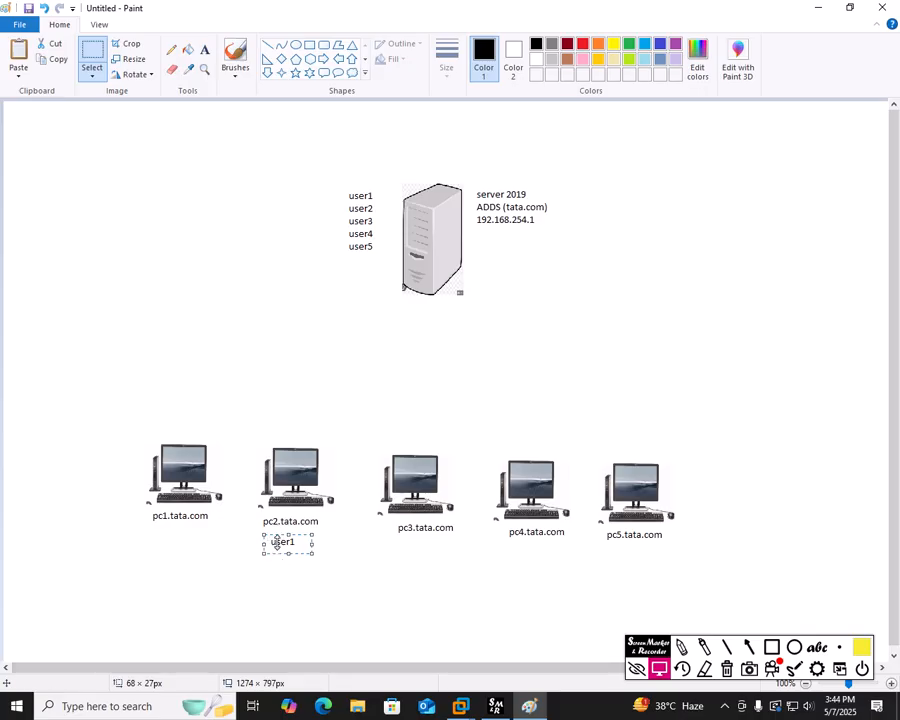
{"action": "left_click_drag", "start_coordinate": [277, 543], "coordinate": [413, 558]}
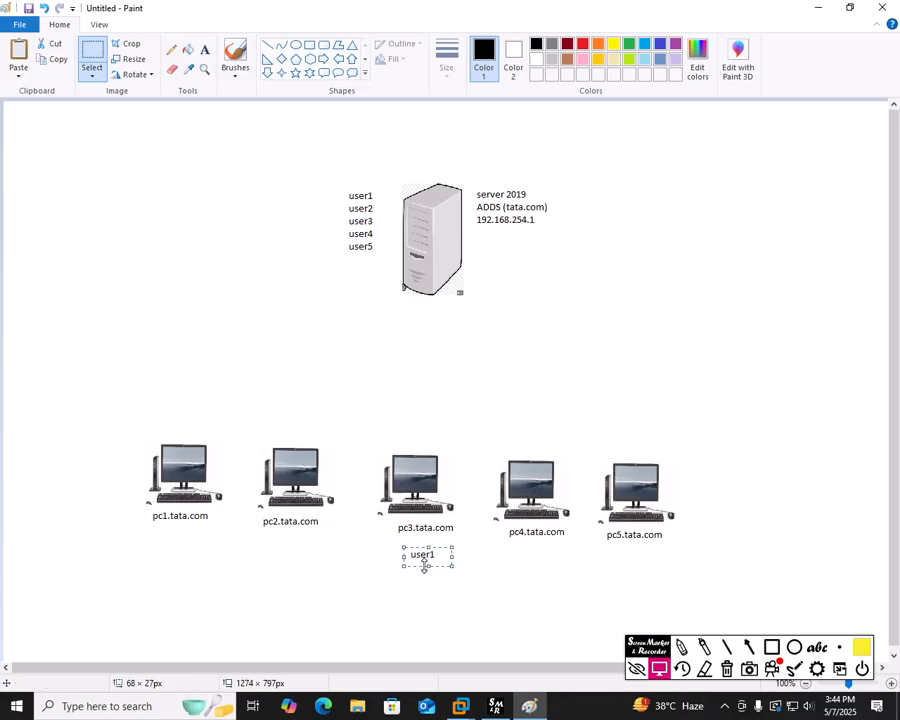
{"action": "left_click_drag", "start_coordinate": [422, 553], "coordinate": [628, 566]}
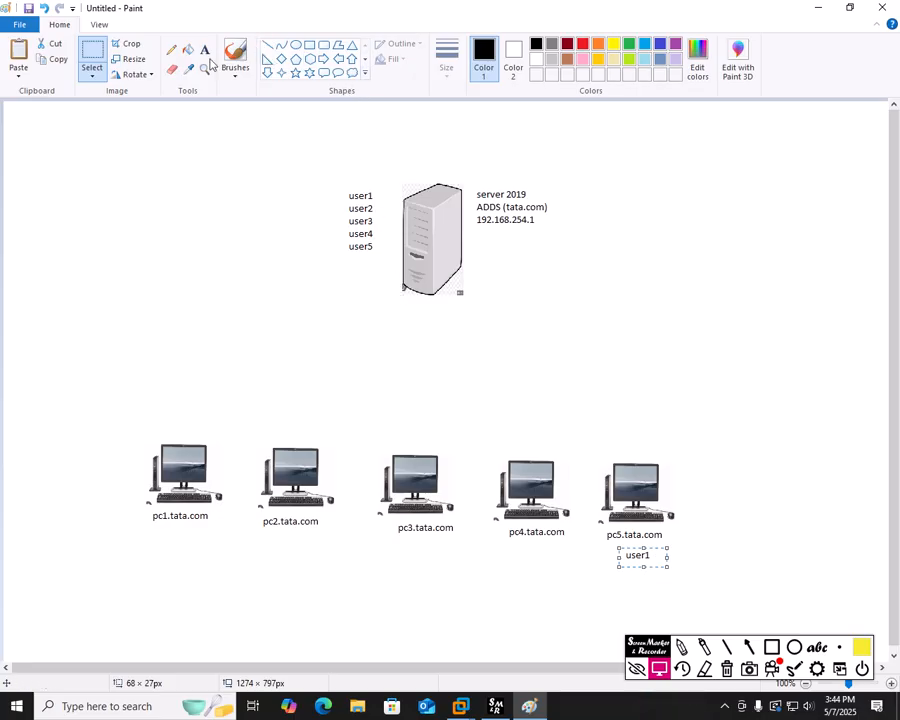
Step: Draw a straight line from the server to pc2 and freehand lines to pc1, pc3, pc4, pc5
{"action": "left_click", "coordinate": [268, 45]}
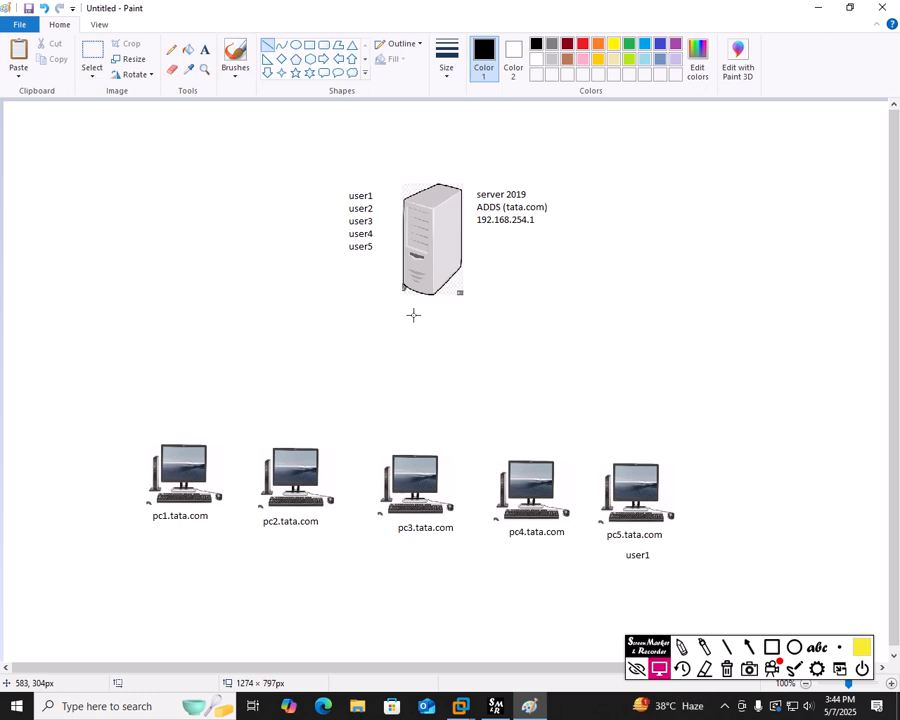
{"action": "mouse_move", "coordinate": [413, 315]}
{"action": "left_mouse_down"}
{"action": "mouse_move", "coordinate": [222, 396]}
{"action": "mouse_move", "coordinate": [278, 380]}
{"action": "mouse_move", "coordinate": [266, 398]}
{"action": "left_mouse_up"}
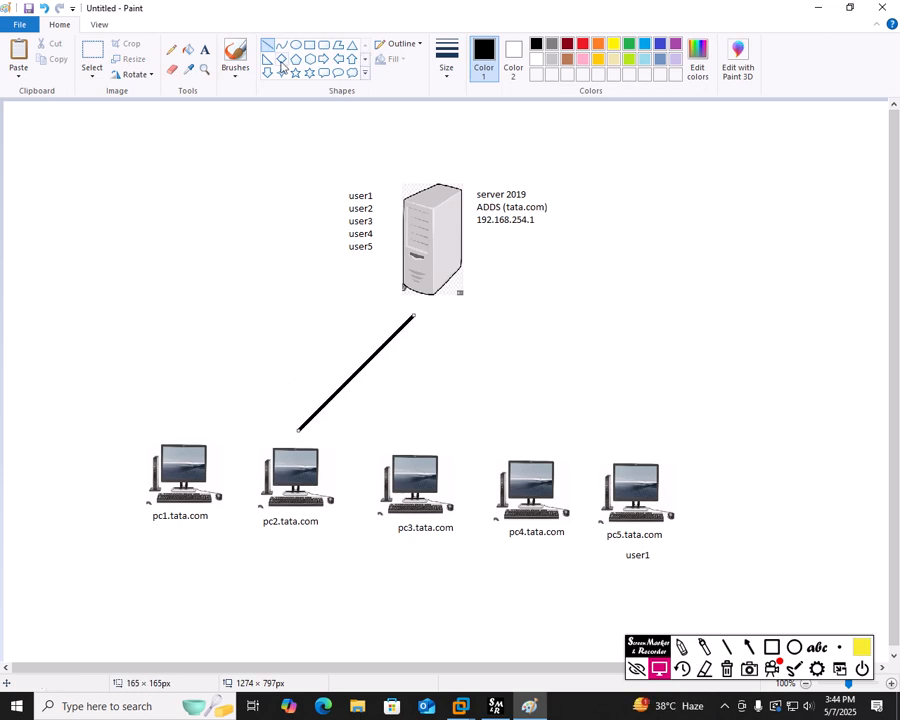
{"action": "left_click", "coordinate": [171, 49]}
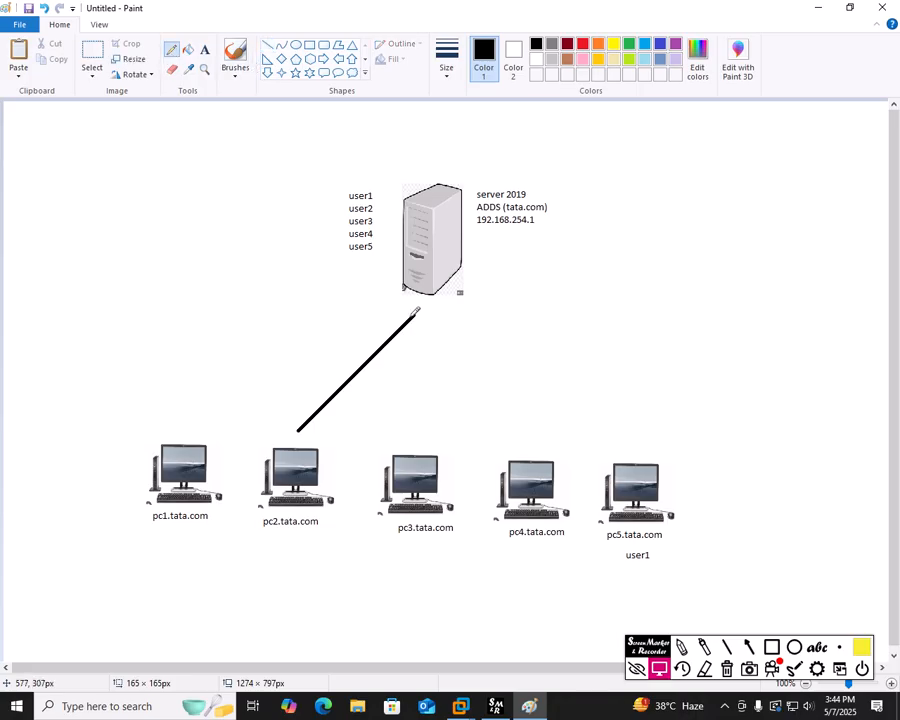
{"action": "mouse_move", "coordinate": [414, 316]}
{"action": "left_mouse_down"}
{"action": "mouse_move", "coordinate": [324, 328]}
{"action": "mouse_move", "coordinate": [220, 405]}
{"action": "mouse_move", "coordinate": [203, 430]}
{"action": "left_mouse_up"}
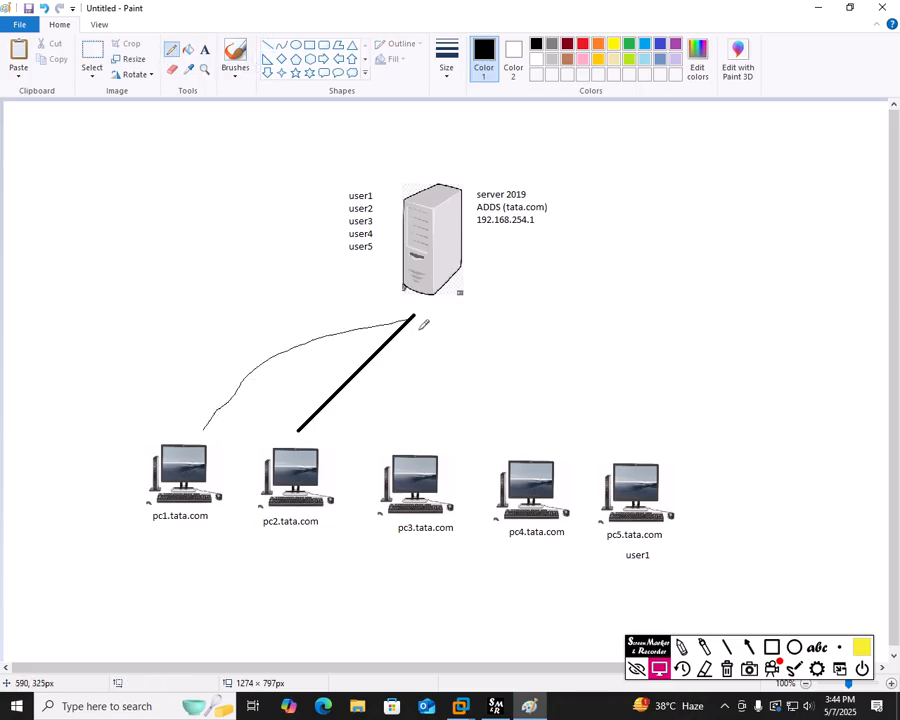
{"action": "mouse_move", "coordinate": [414, 318]}
{"action": "left_mouse_down"}
{"action": "mouse_move", "coordinate": [428, 450]}
{"action": "mouse_move", "coordinate": [493, 352]}
{"action": "mouse_move", "coordinate": [540, 448]}
{"action": "left_mouse_up"}
{"action": "mouse_move", "coordinate": [414, 318]}
{"action": "left_mouse_down"}
{"action": "mouse_move", "coordinate": [638, 392]}
{"action": "mouse_move", "coordinate": [648, 456]}
{"action": "left_mouse_up"}
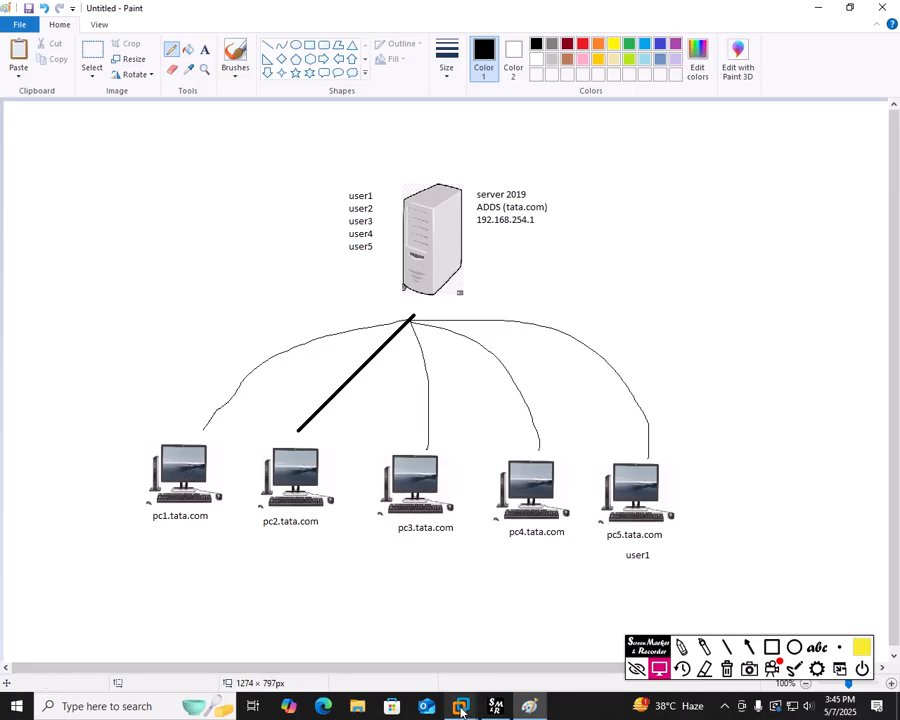
Step: Switch to the server1 VM, dismiss its Start menu, and show Server Manager's Tools list
{"action": "mouse_move", "coordinate": [460, 706]}
{"action": "left_click", "coordinate": [418, 639]}
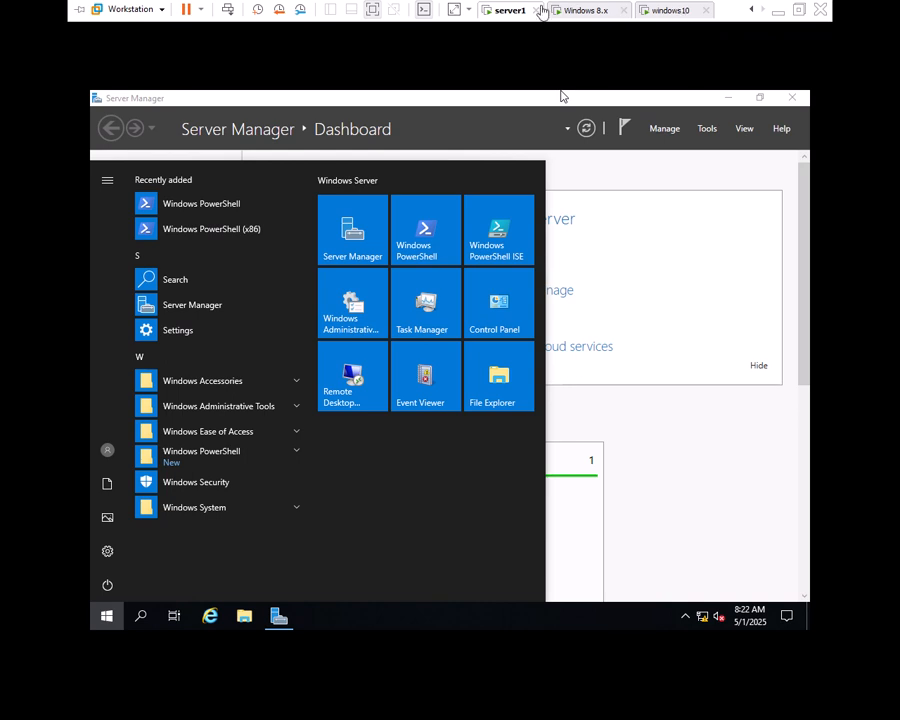
{"action": "left_click", "coordinate": [510, 64]}
{"action": "left_click", "coordinate": [600, 292]}
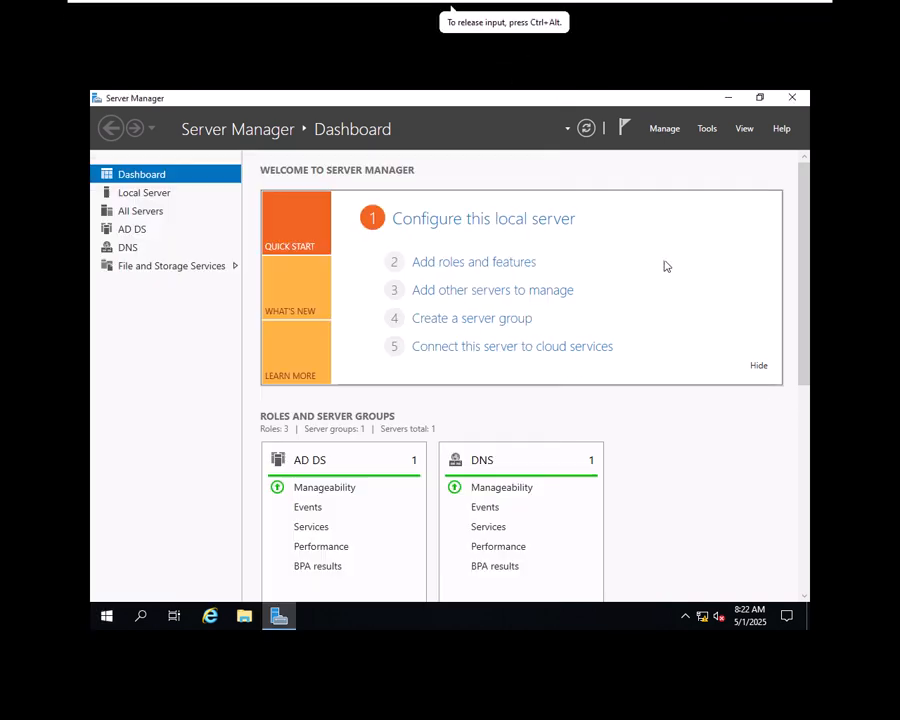
{"action": "left_click", "coordinate": [707, 132]}
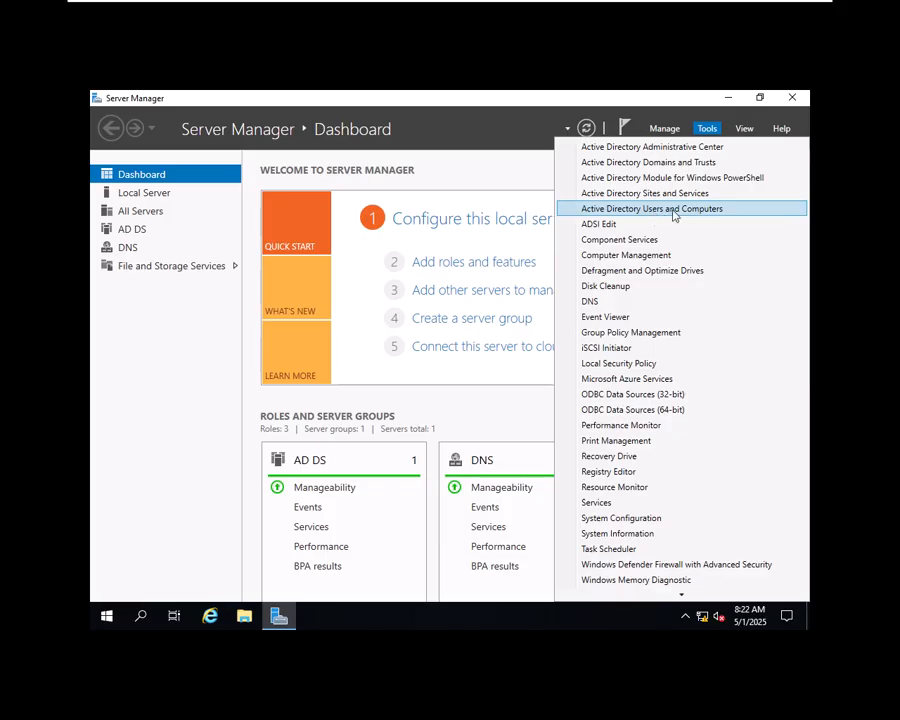
Step: Launch Active Directory Users and Computers maximized and browse tata.com's Builtin groups
{"action": "left_click", "coordinate": [674, 215]}
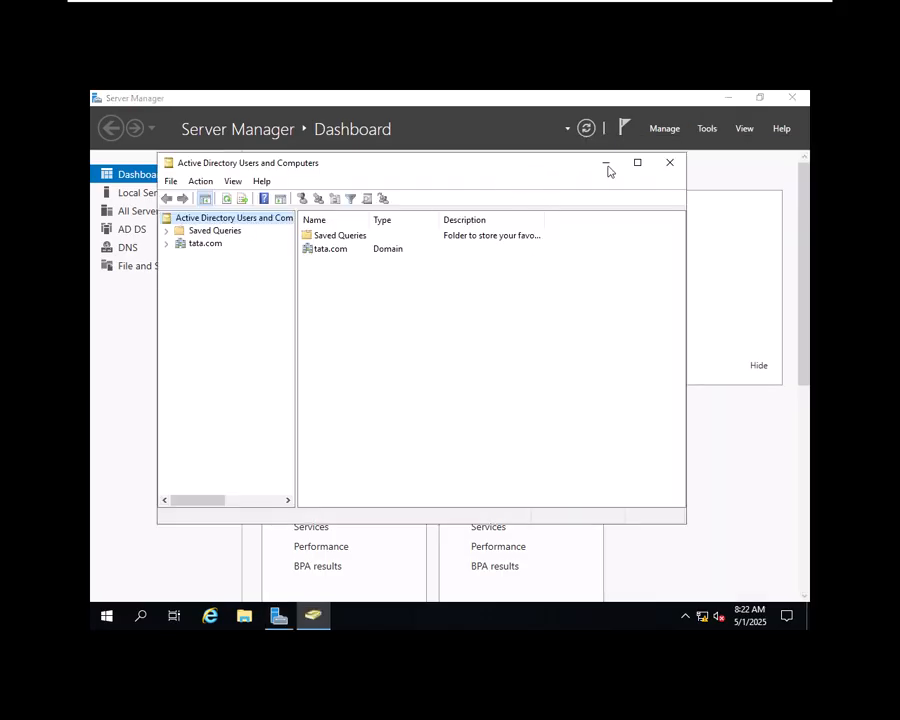
{"action": "left_click", "coordinate": [637, 163]}
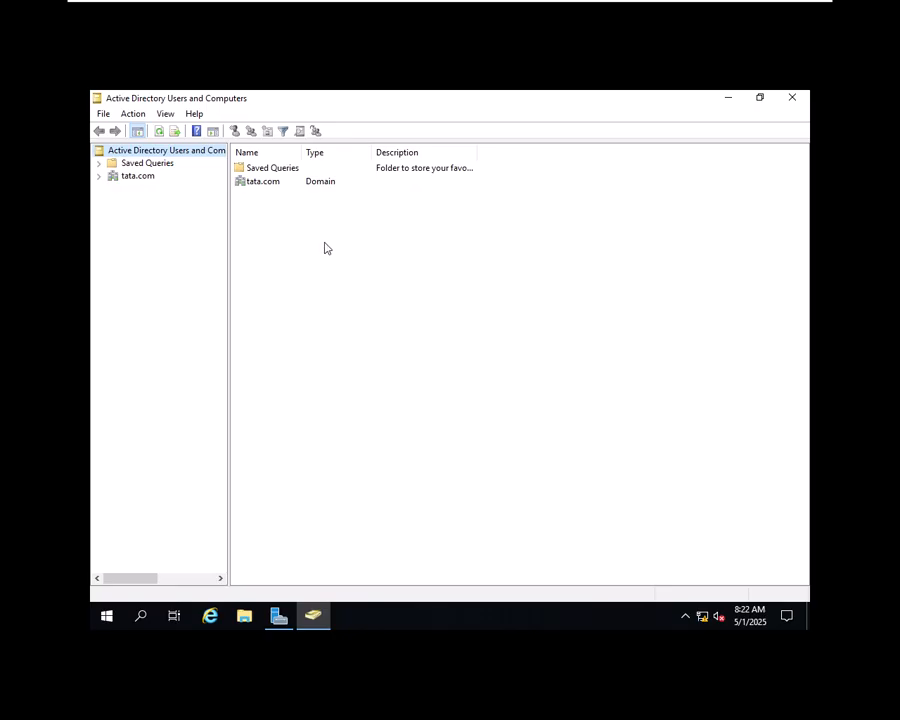
{"action": "left_click", "coordinate": [98, 177]}
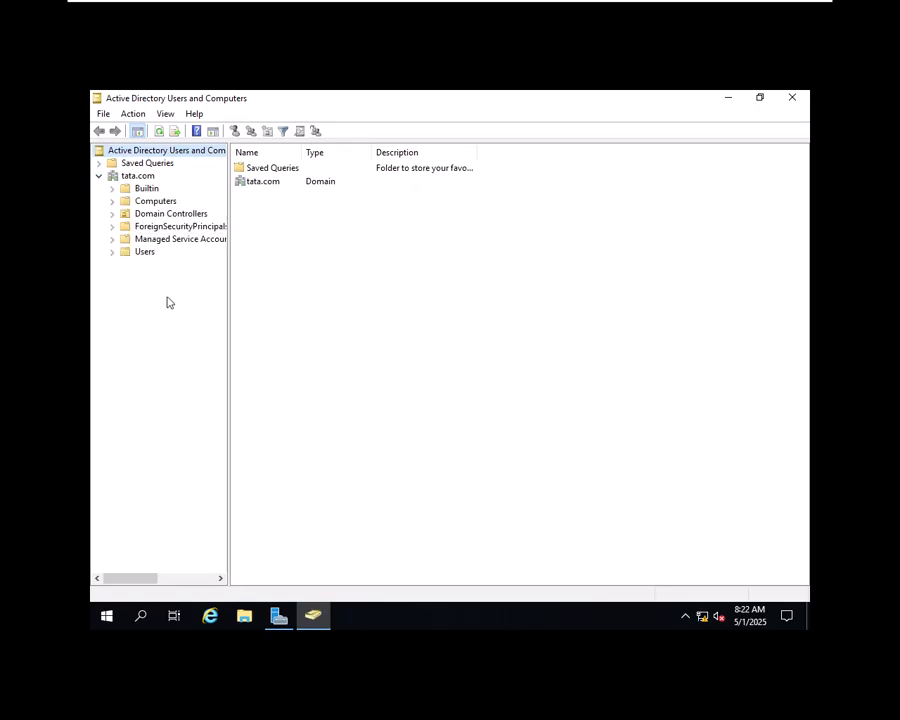
{"action": "left_click", "coordinate": [147, 188]}
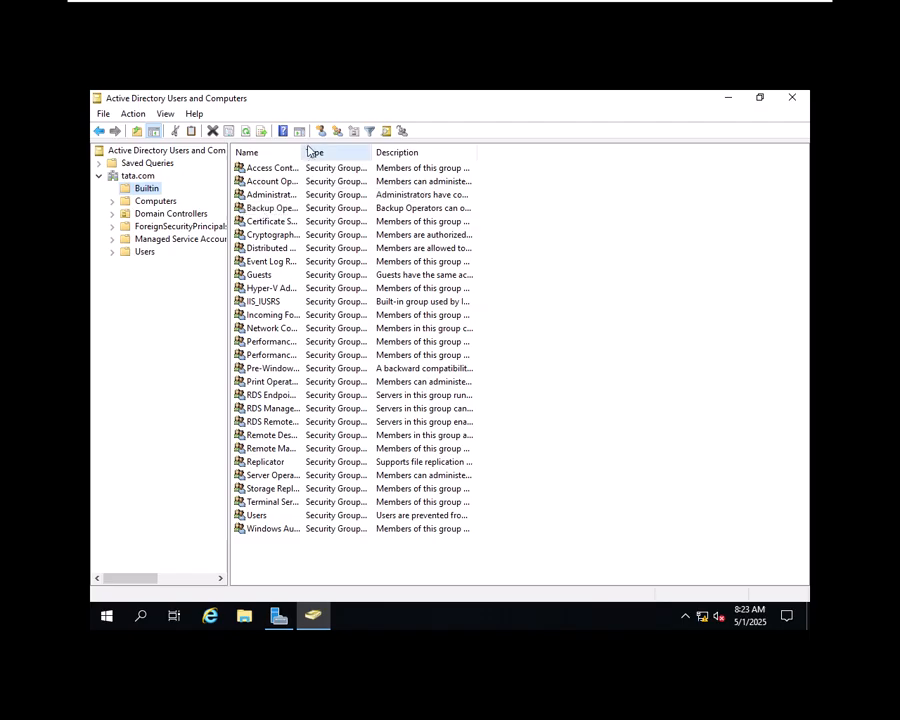
{"action": "left_click", "coordinate": [342, 168]}
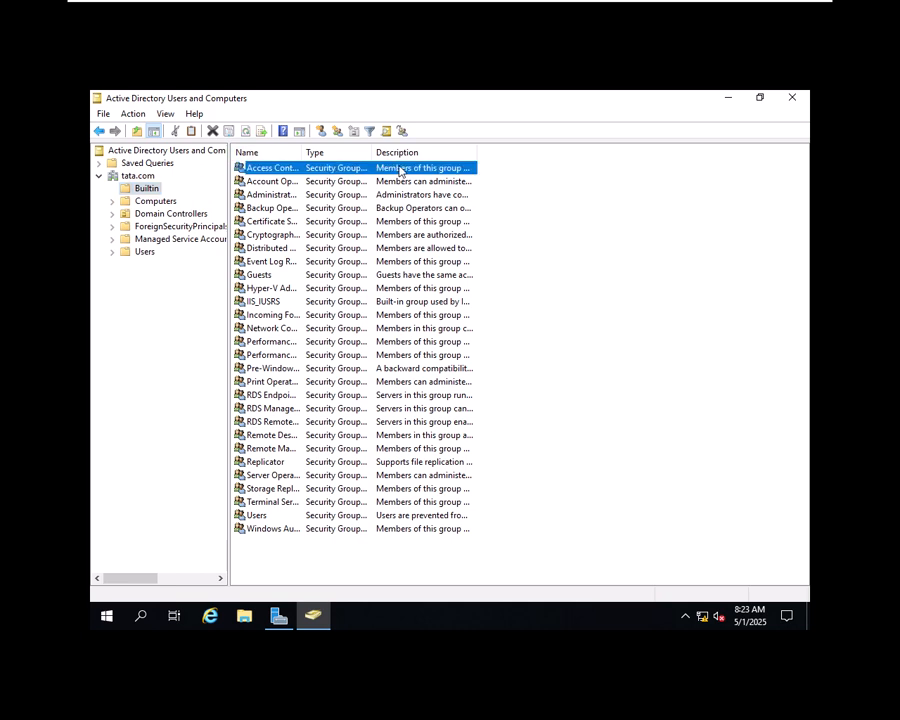
{"action": "left_click_drag", "start_coordinate": [302, 152], "coordinate": [428, 152]}
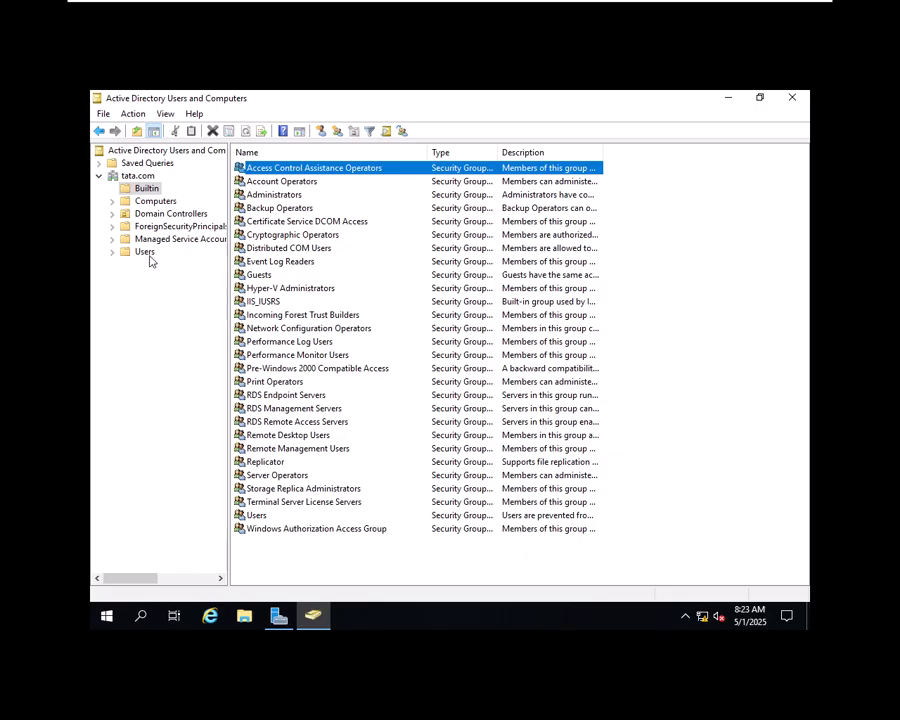
Step: Check the Computers and Domain Controllers containers, then view the Users container
{"action": "left_click", "coordinate": [158, 201]}
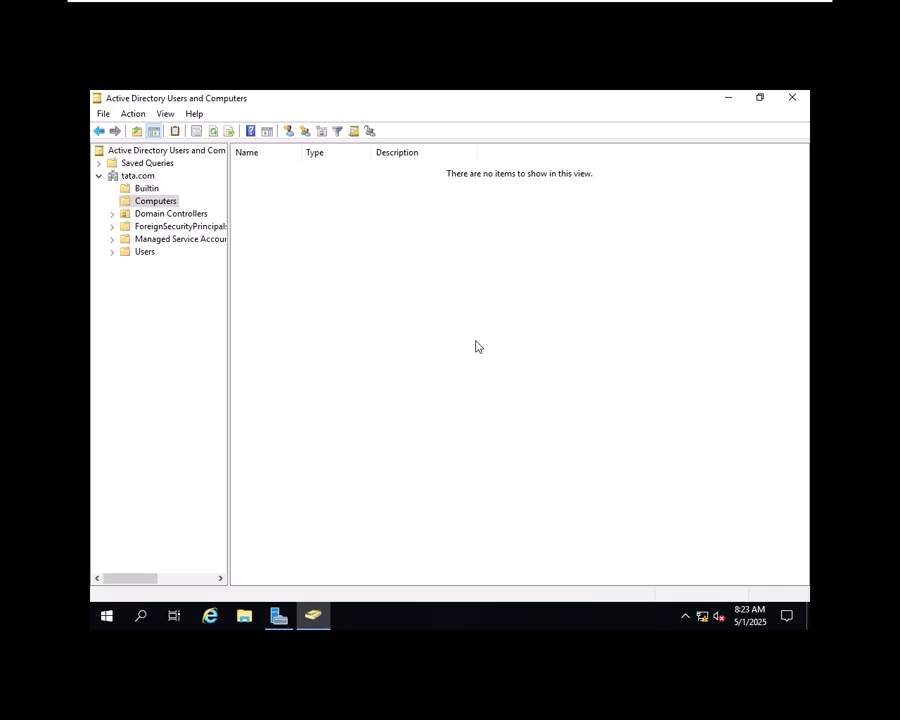
{"action": "left_click", "coordinate": [156, 214]}
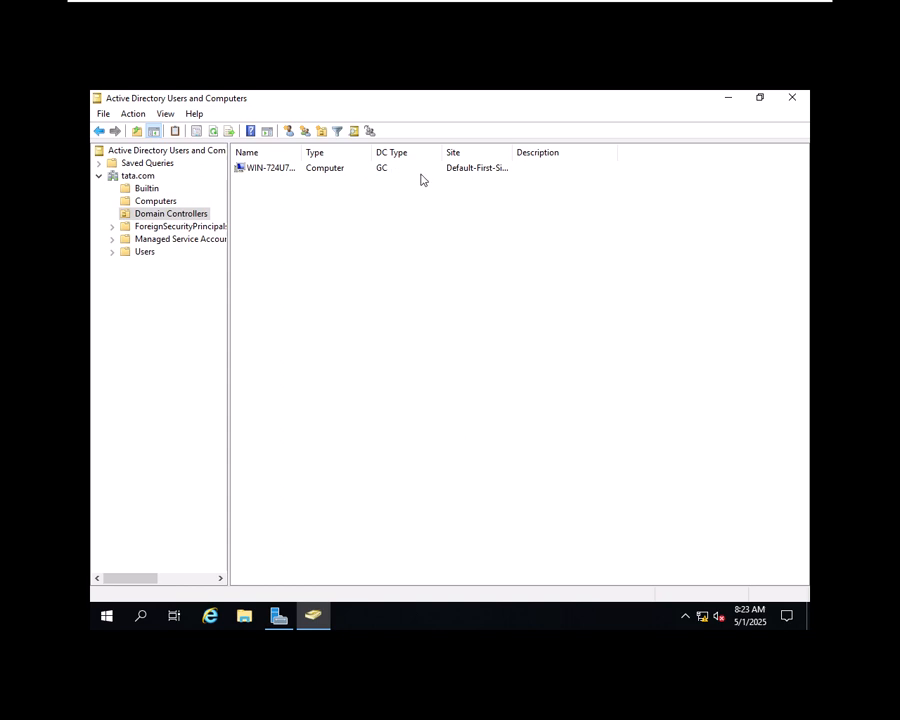
{"action": "double_click", "coordinate": [301, 152]}
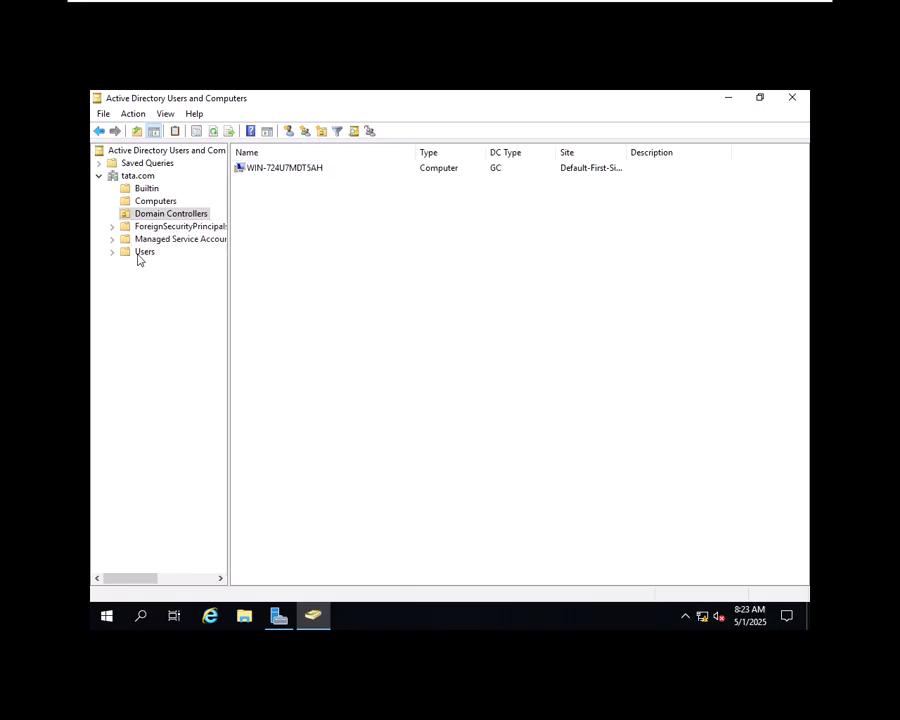
{"action": "left_click", "coordinate": [139, 254]}
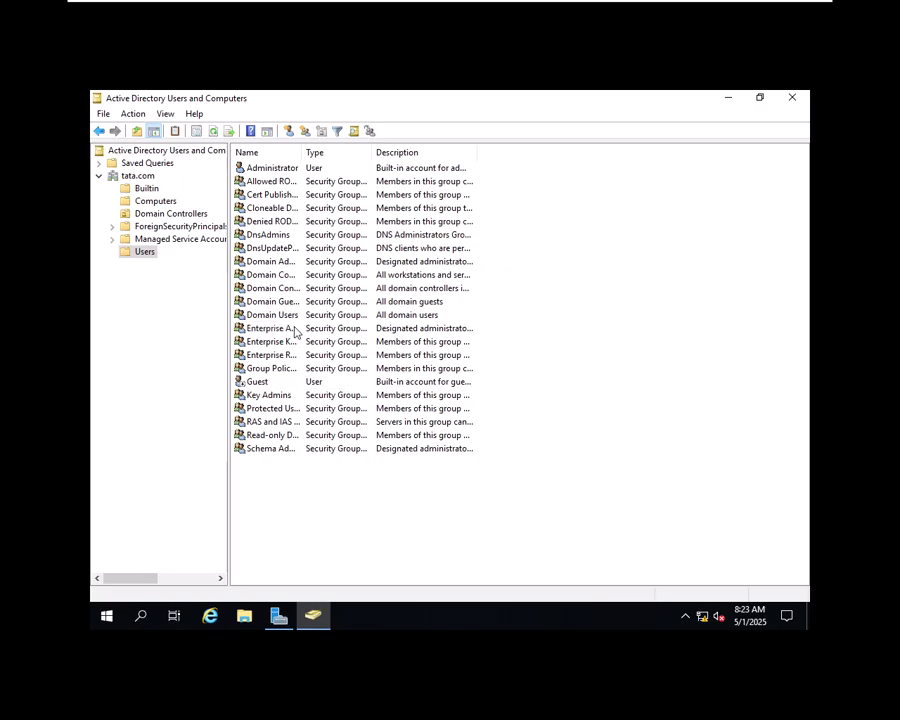
Step: Start a new user in the Users container with first name and logon name user1
{"action": "right_click", "coordinate": [548, 362]}
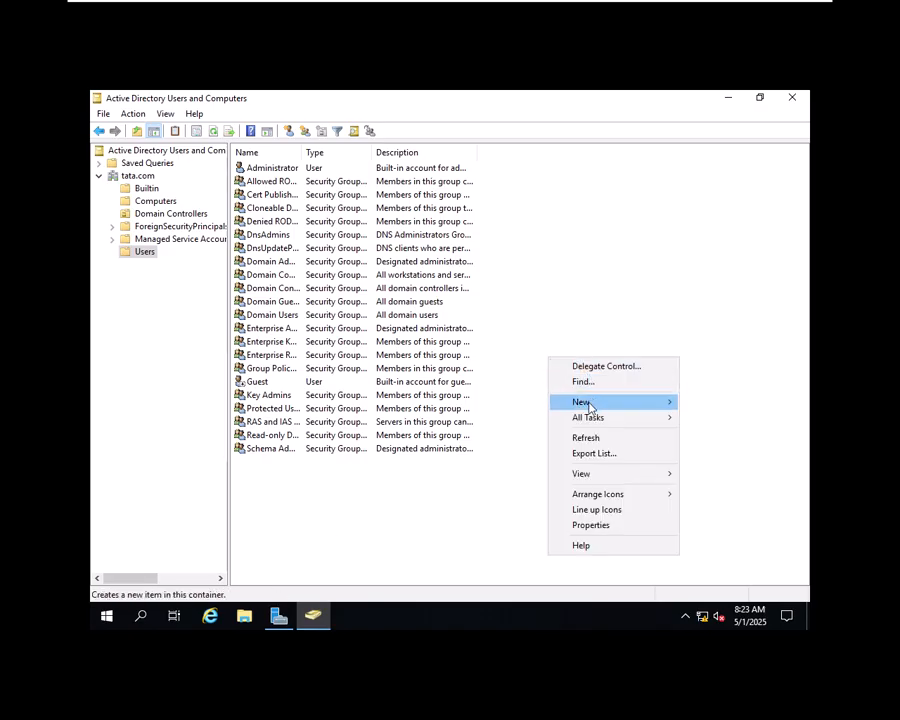
{"action": "mouse_move", "coordinate": [589, 406]}
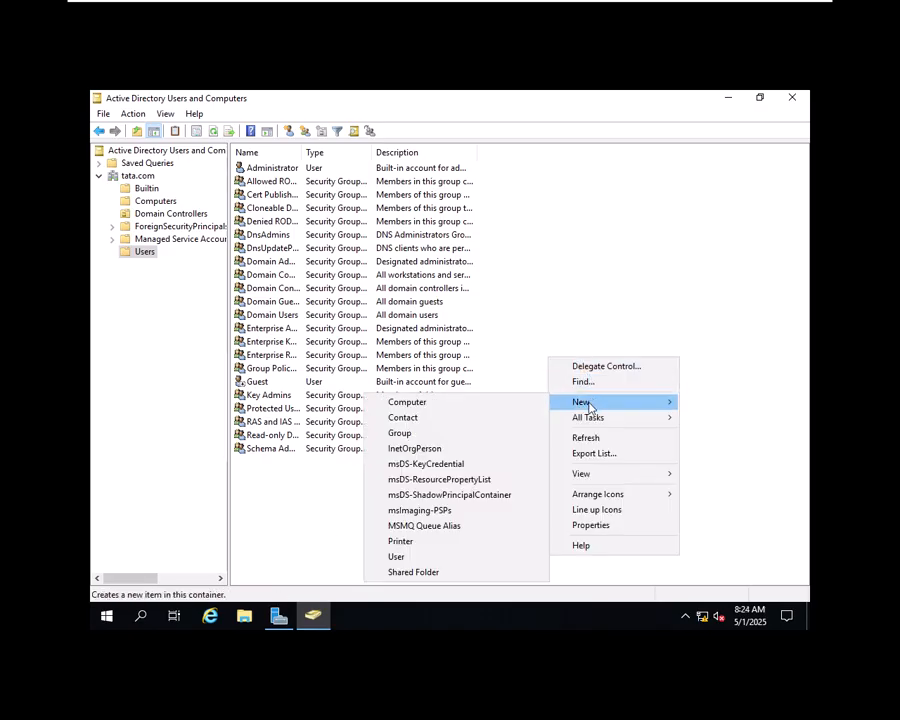
{"action": "left_click", "coordinate": [397, 557]}
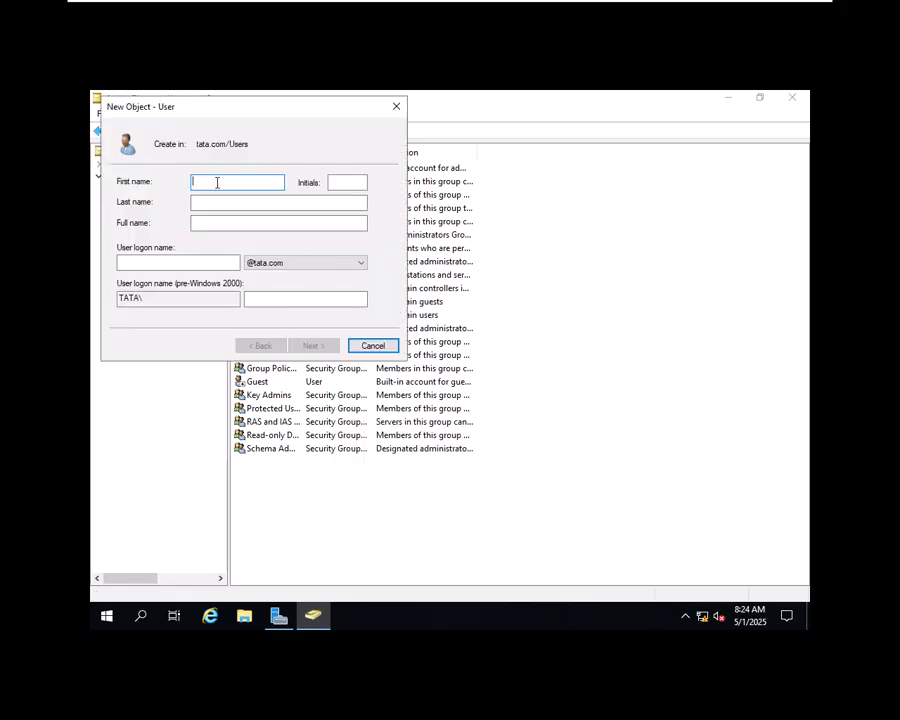
{"action": "type", "text": "user1"}
{"action": "left_click", "coordinate": [343, 184]}
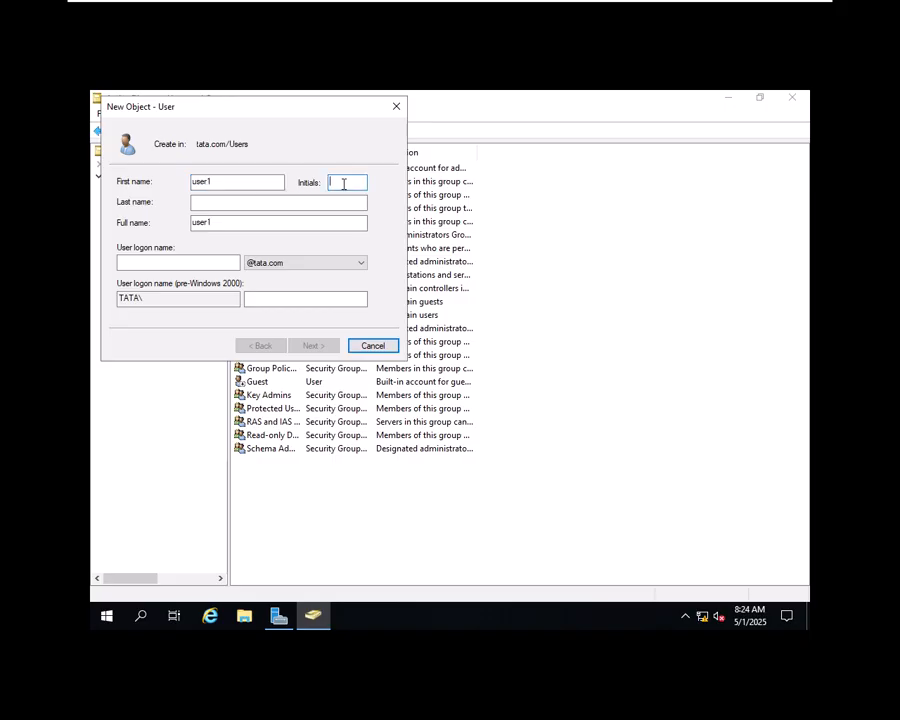
{"action": "left_click", "coordinate": [319, 203]}
{"action": "left_click", "coordinate": [195, 259]}
{"action": "type", "text": "user1"}
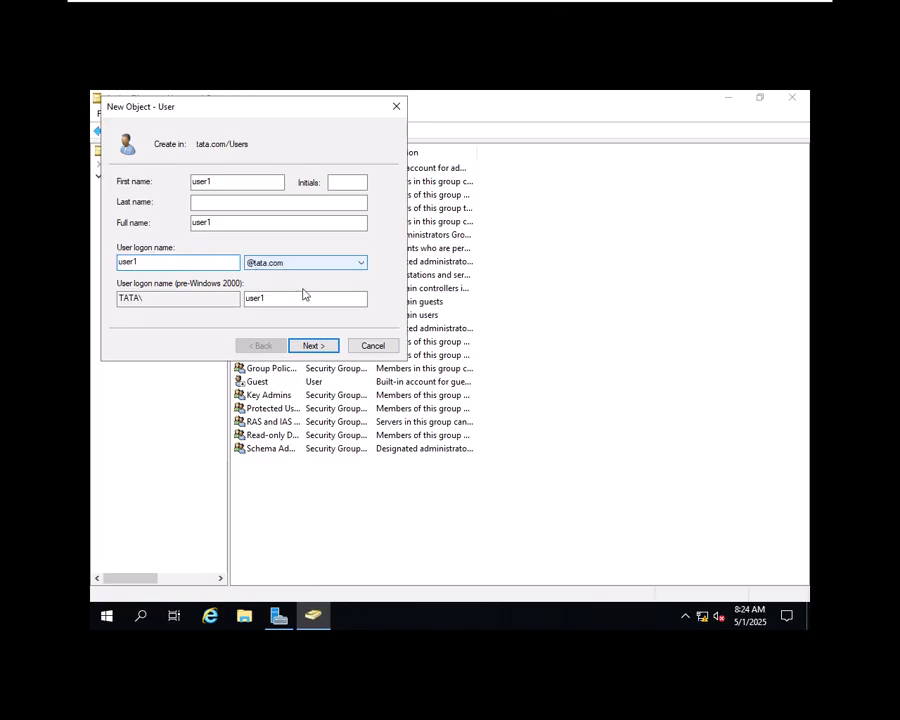
Step: Set user1's password without a forced change at next logon, and finish creating the account
{"action": "left_click", "coordinate": [328, 347]}
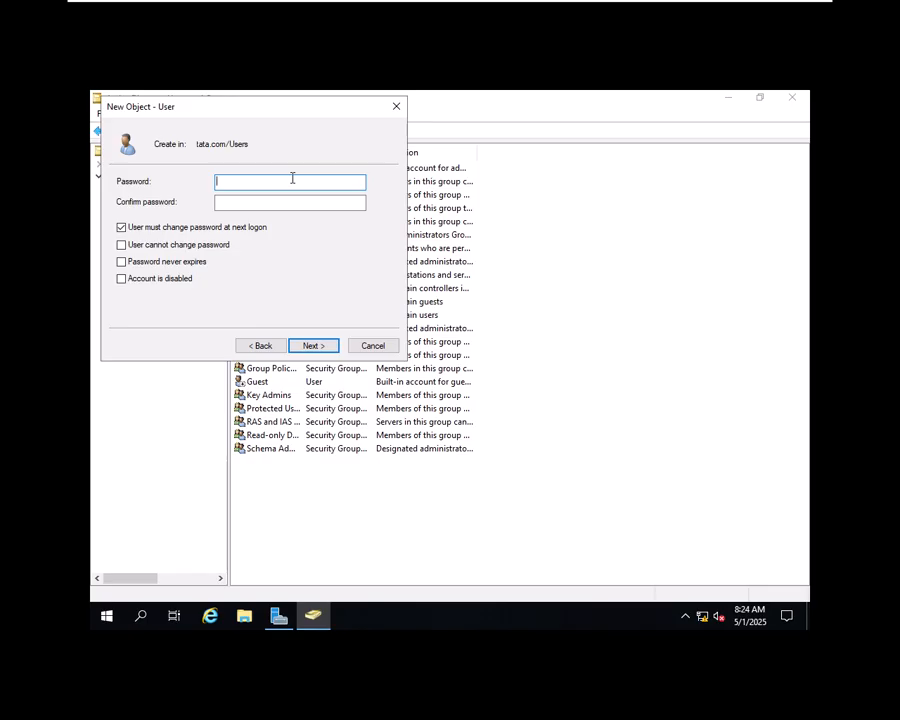
{"action": "type", "text": "P1"}
{"action": "key", "text": "Tab"}
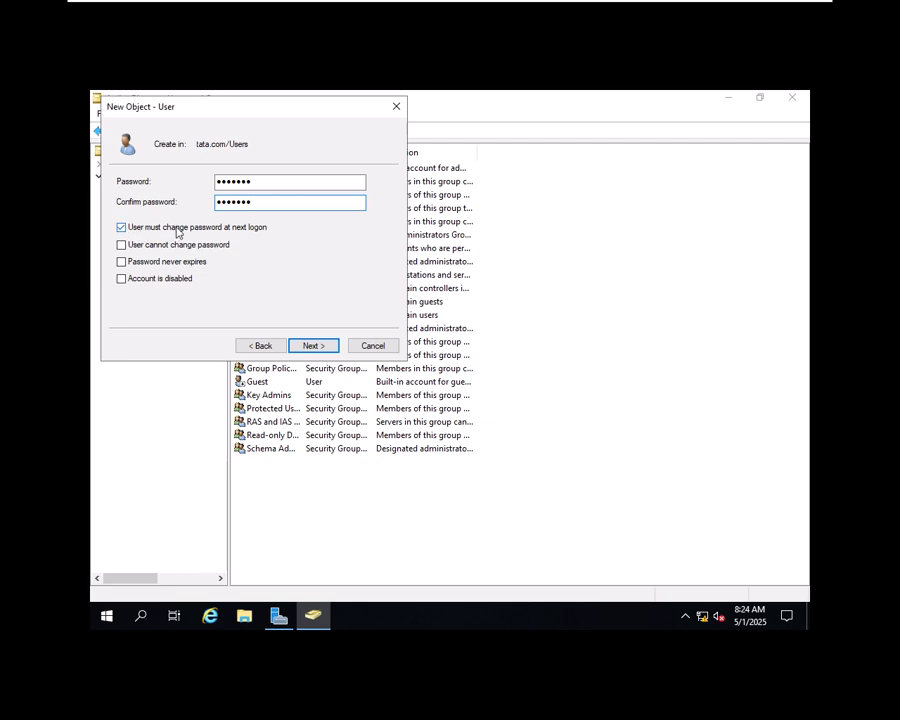
{"action": "left_click", "coordinate": [177, 229]}
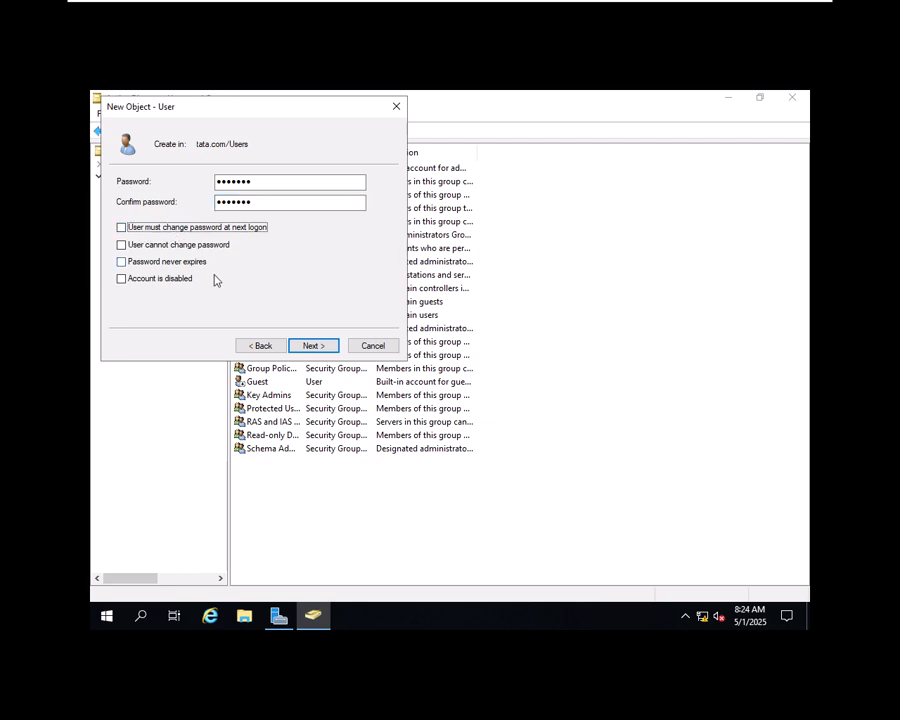
{"action": "left_click", "coordinate": [314, 346]}
{"action": "left_click", "coordinate": [318, 350]}
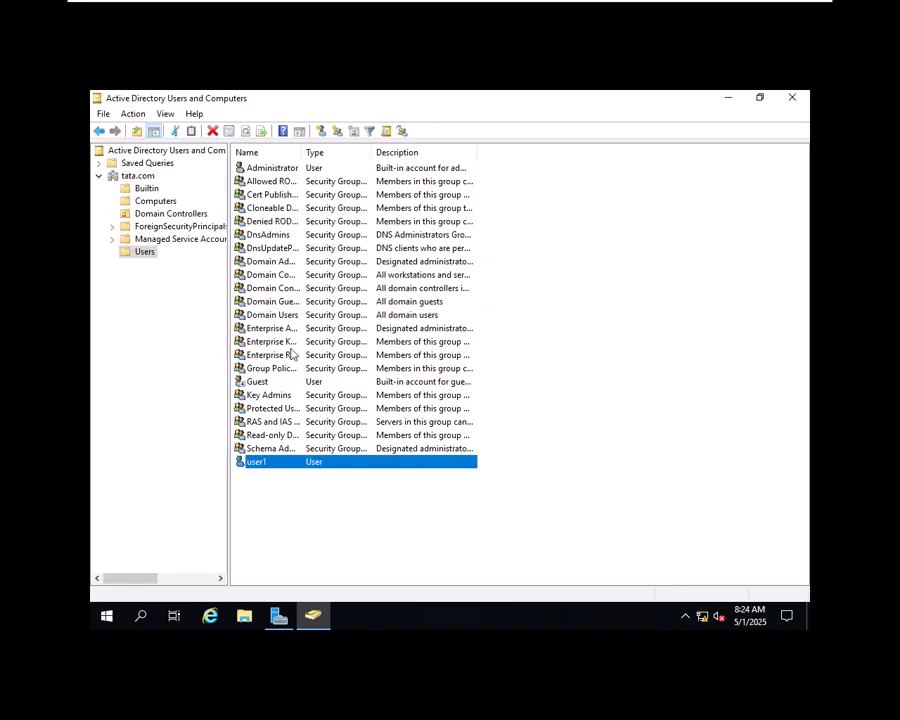
Step: Create user2 in Users with a password and no forced change at next logon
{"action": "left_click", "coordinate": [392, 507]}
{"action": "right_click", "coordinate": [391, 508]}
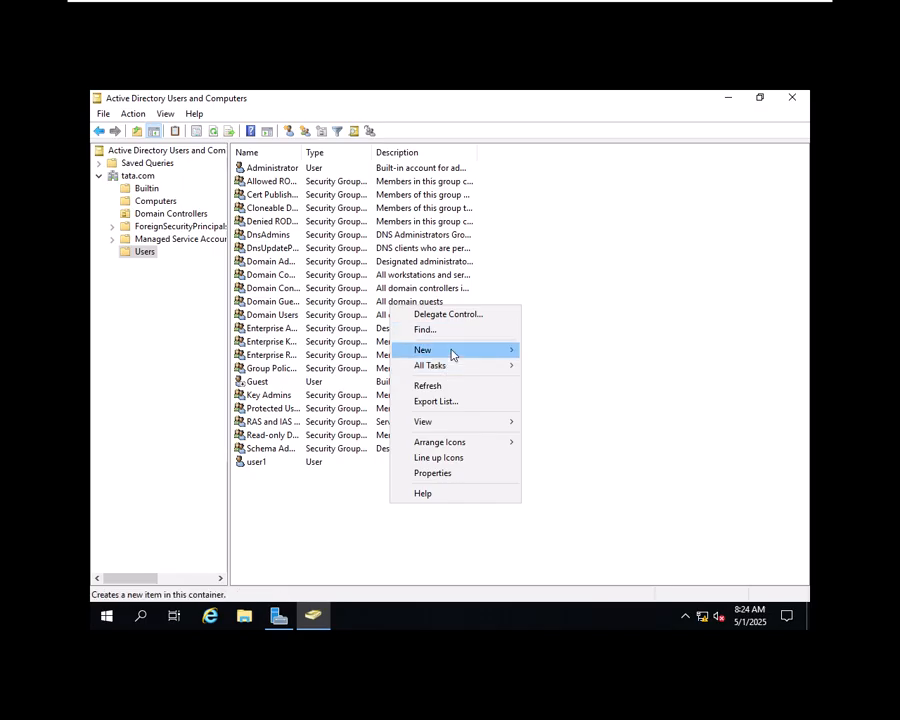
{"action": "mouse_move", "coordinate": [453, 355]}
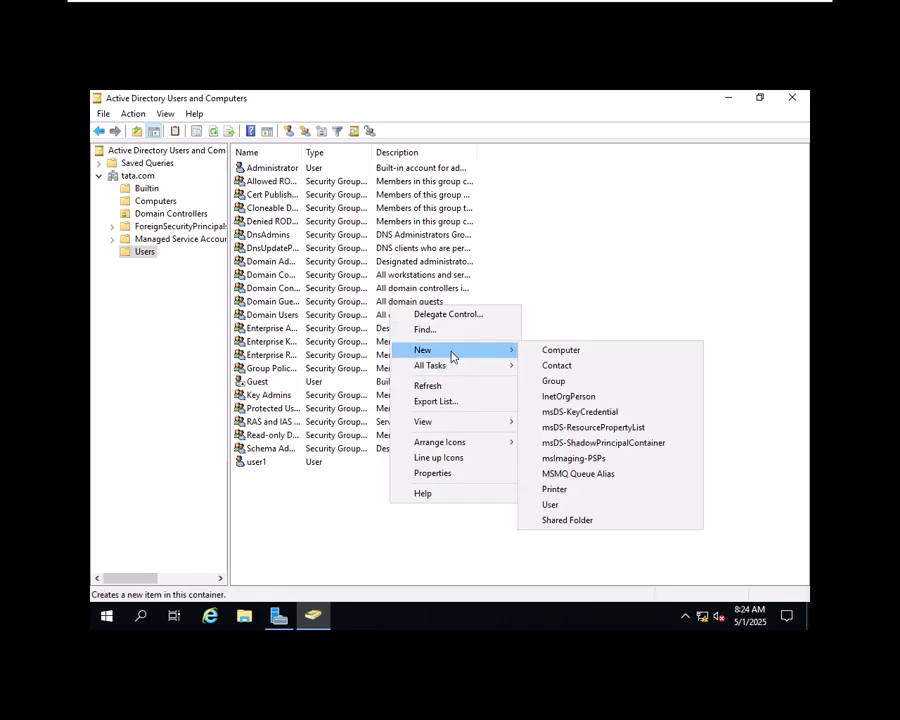
{"action": "left_click", "coordinate": [554, 504]}
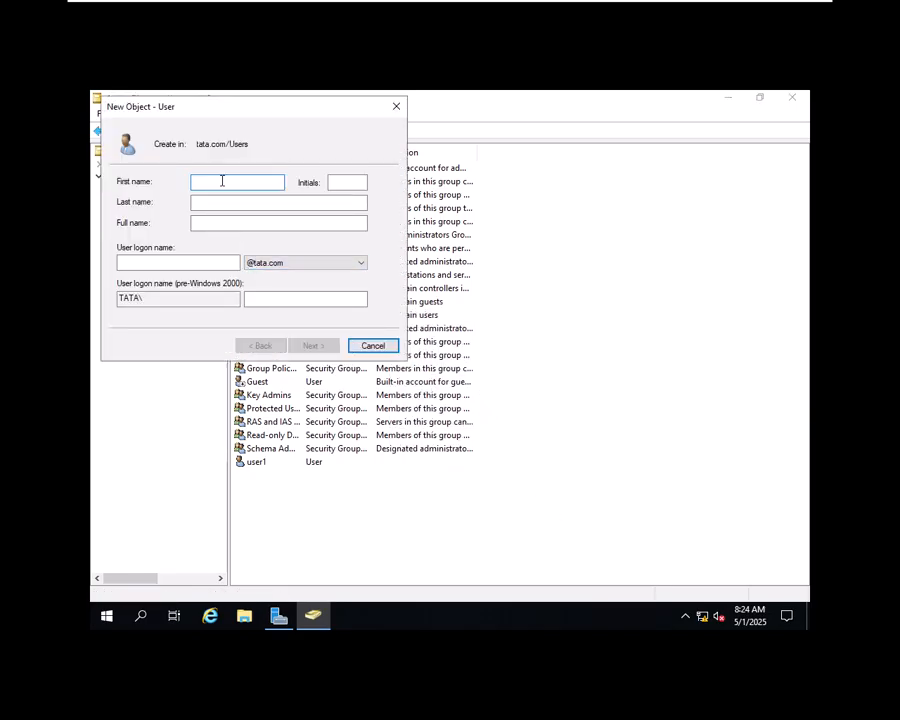
{"action": "type", "text": "user2"}
{"action": "key", "text": "Tab"}
{"action": "key", "text": "Tab"}
{"action": "key", "text": "Tab"}
{"action": "key", "text": "Tab"}
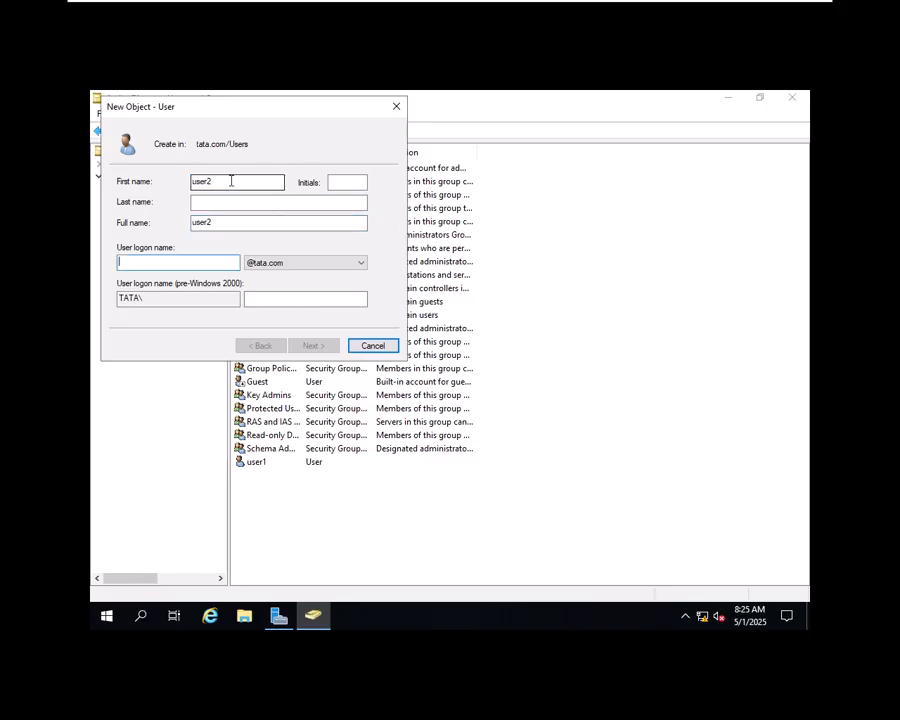
{"action": "type", "text": "user2"}
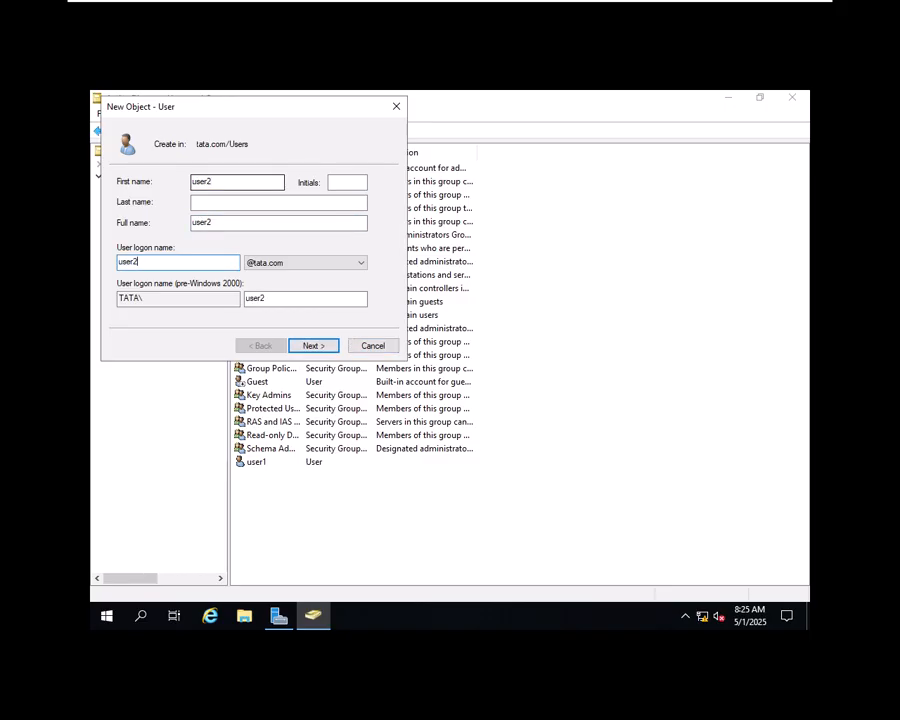
{"action": "left_click", "coordinate": [320, 346]}
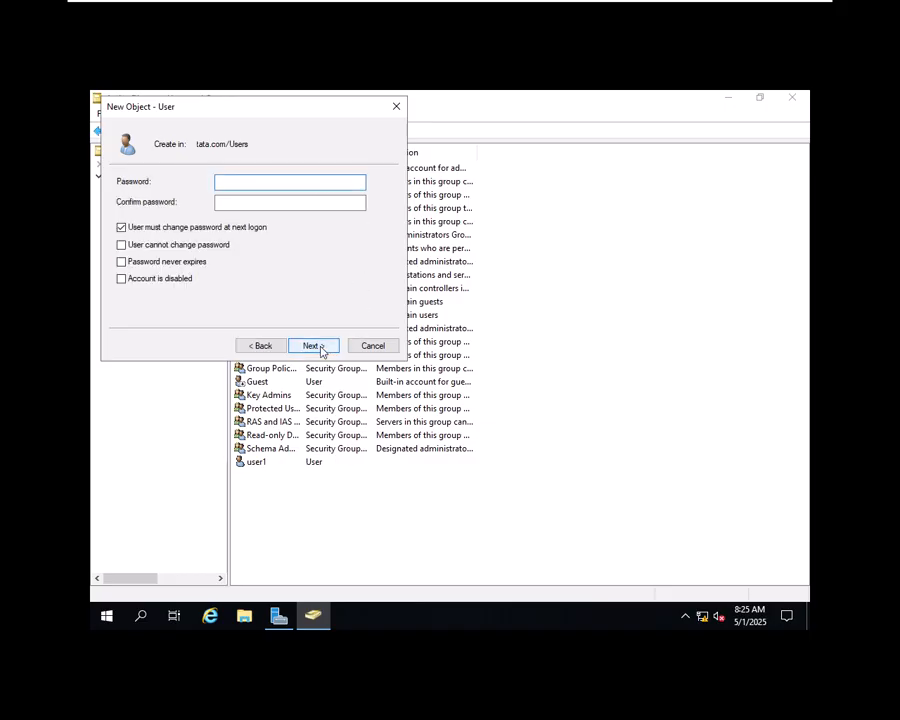
{"action": "type", "text": "••"}
{"action": "left_click", "coordinate": [290, 202]}
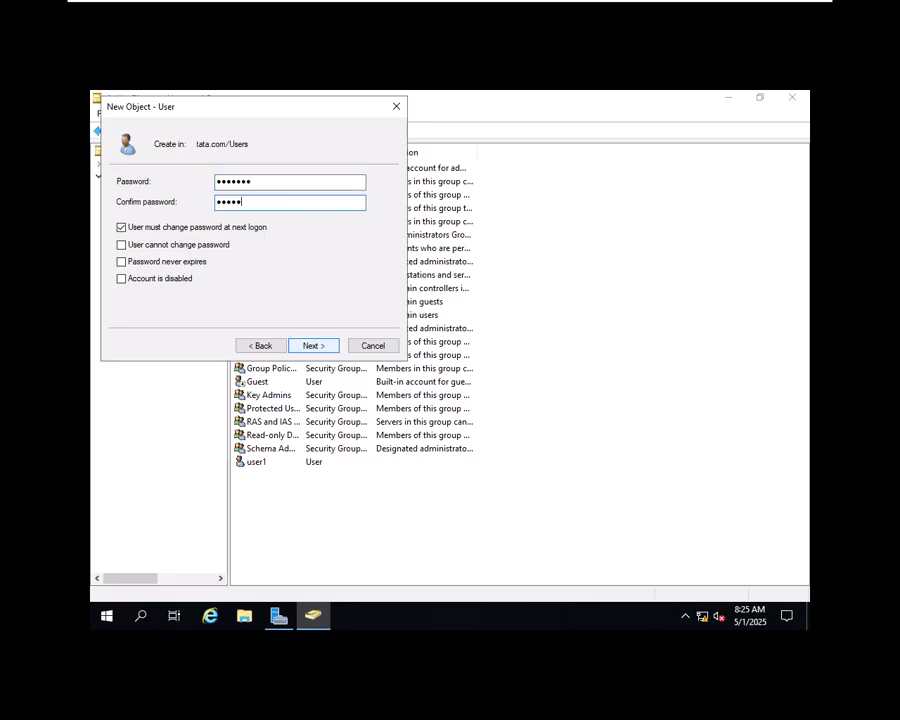
{"action": "left_click", "coordinate": [252, 230]}
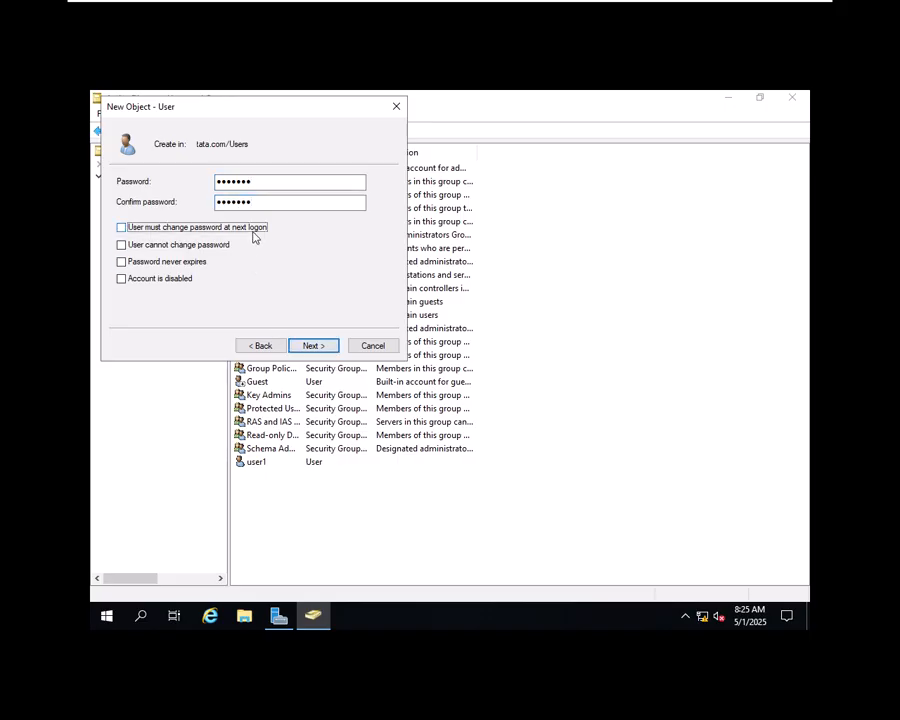
{"action": "left_click", "coordinate": [313, 345]}
{"action": "left_click", "coordinate": [311, 345]}
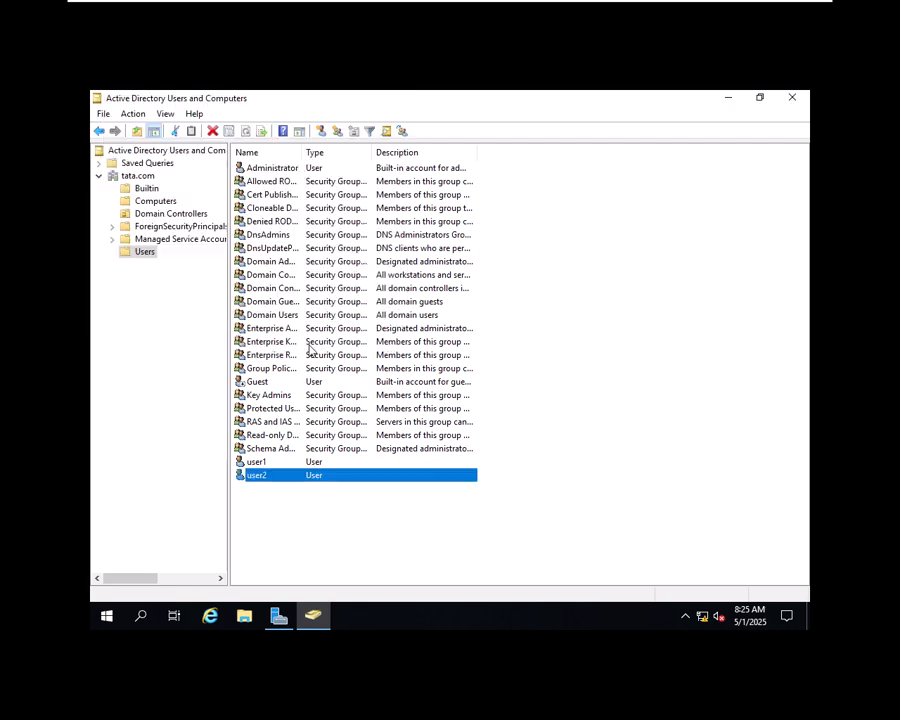
Step: Create user3 in Users with a password and no forced change at next logon
{"action": "left_click", "coordinate": [339, 502]}
{"action": "right_click", "coordinate": [344, 502]}
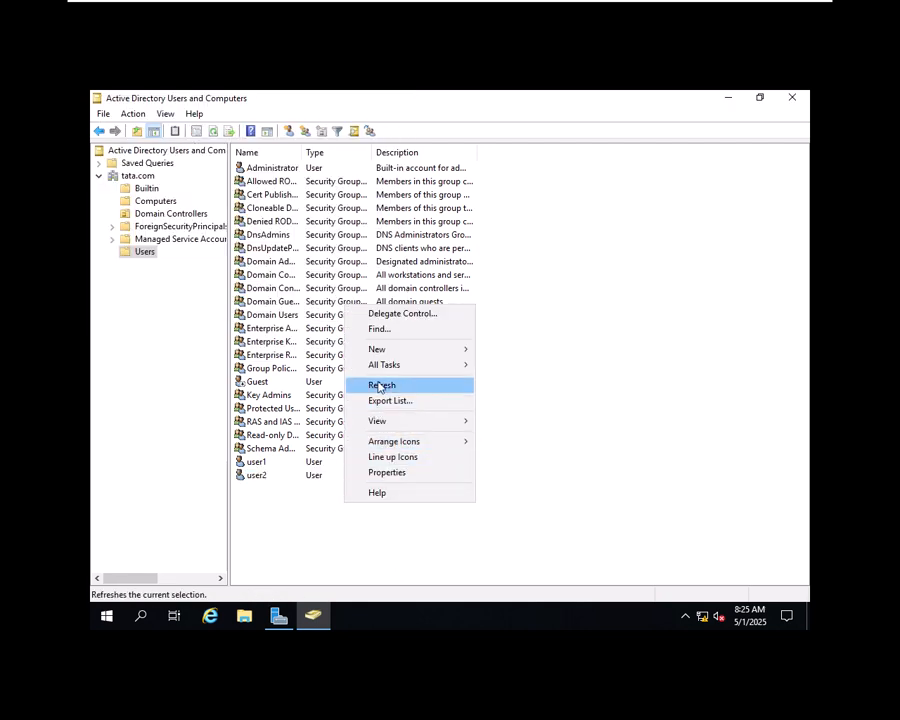
{"action": "mouse_move", "coordinate": [398, 352]}
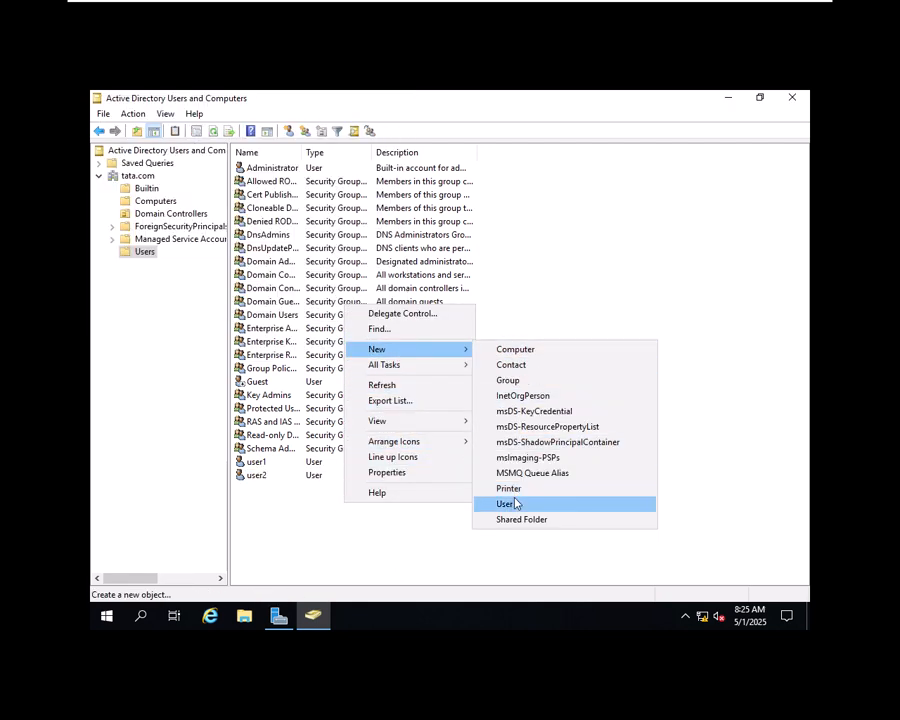
{"action": "left_click", "coordinate": [513, 503]}
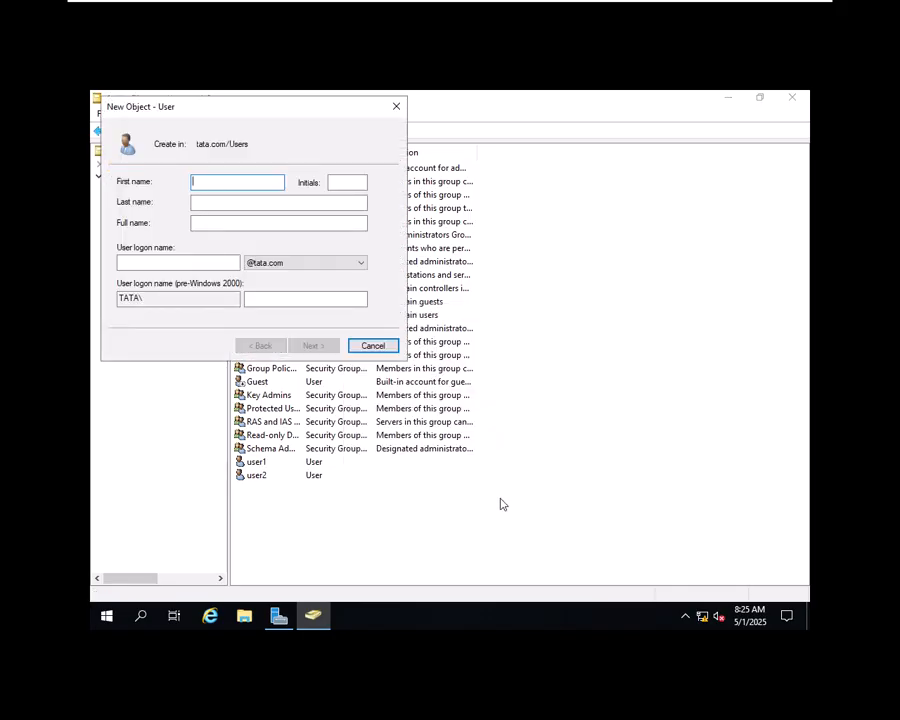
{"action": "type", "text": "user3"}
{"action": "key", "text": "Tab"}
{"action": "key", "text": "Tab"}
{"action": "key", "text": "Tab"}
{"action": "key", "text": "Tab"}
{"action": "type", "text": "us"}
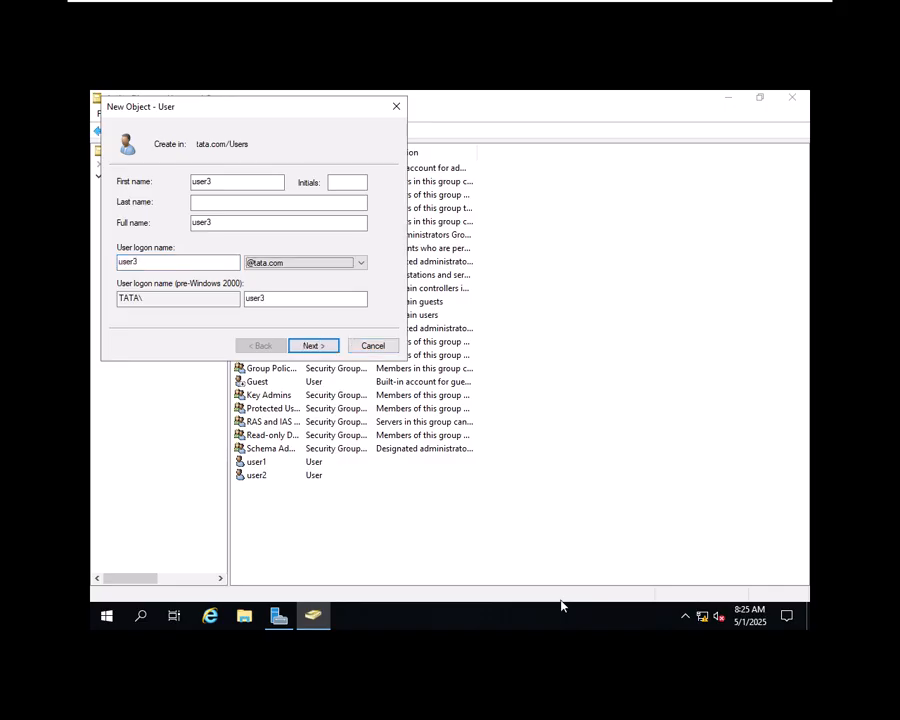
{"action": "left_click", "coordinate": [321, 347]}
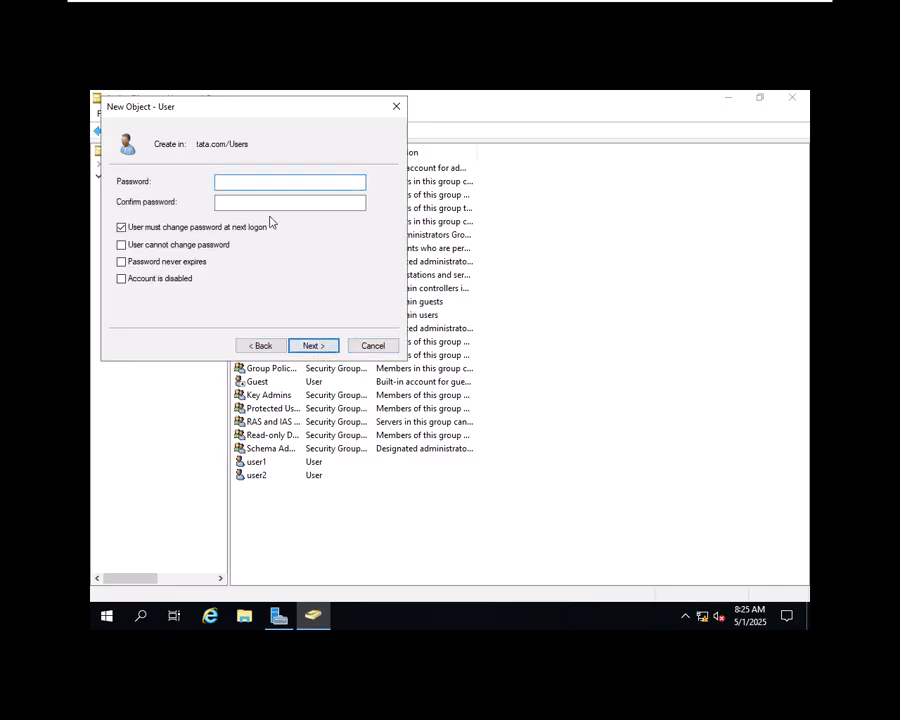
{"action": "type", "text": "P••••••"}
{"action": "key", "text": "Tab"}
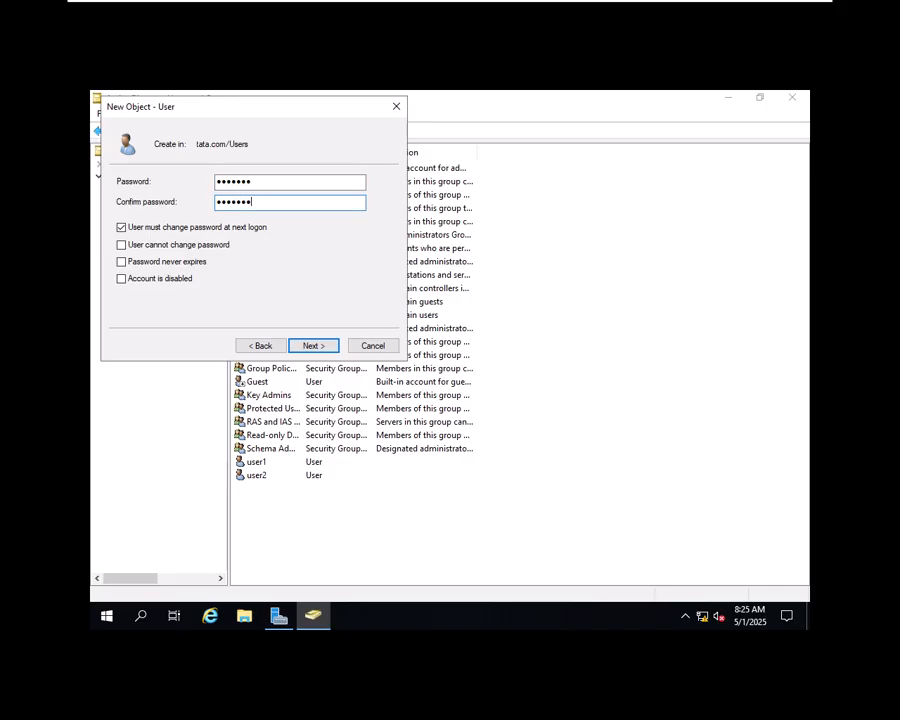
{"action": "left_click", "coordinate": [255, 229]}
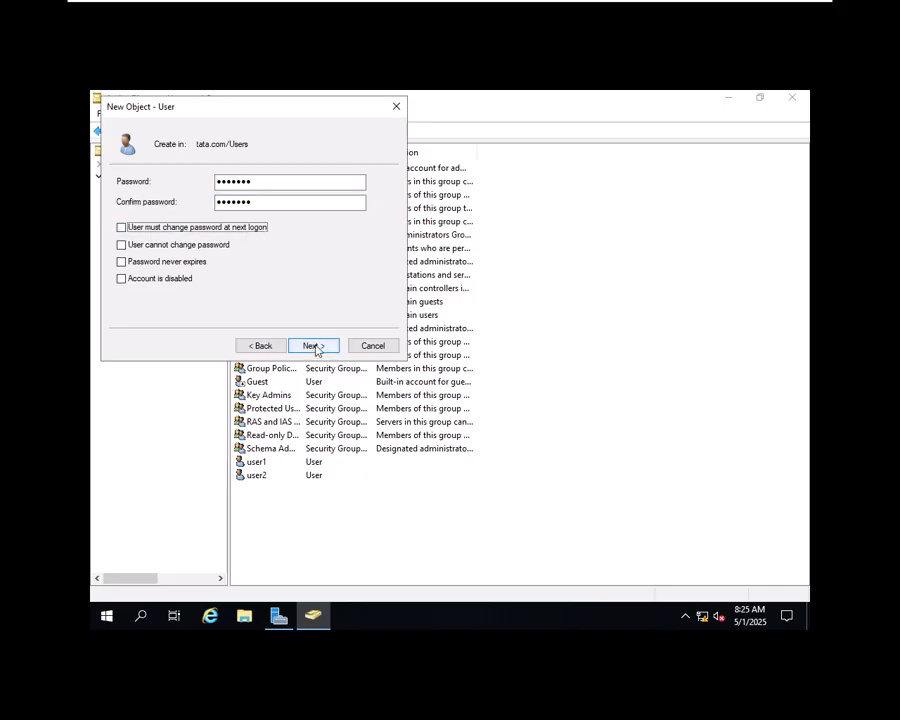
{"action": "left_click", "coordinate": [313, 346]}
{"action": "left_click", "coordinate": [313, 346]}
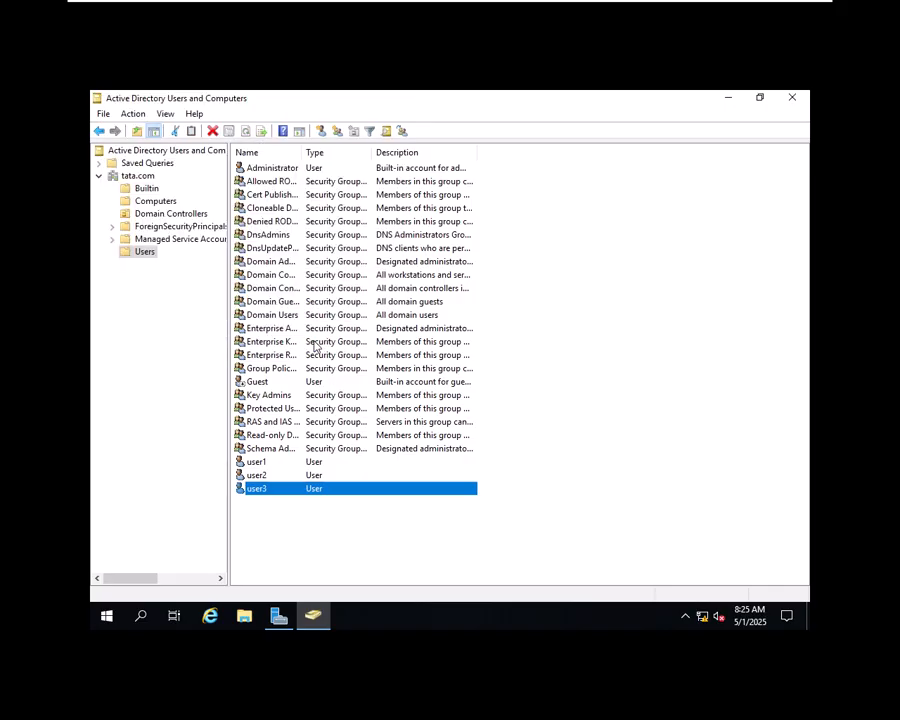
Step: Create a new group named HR in Users, keeping the default Global scope and Security type
{"action": "right_click", "coordinate": [331, 527]}
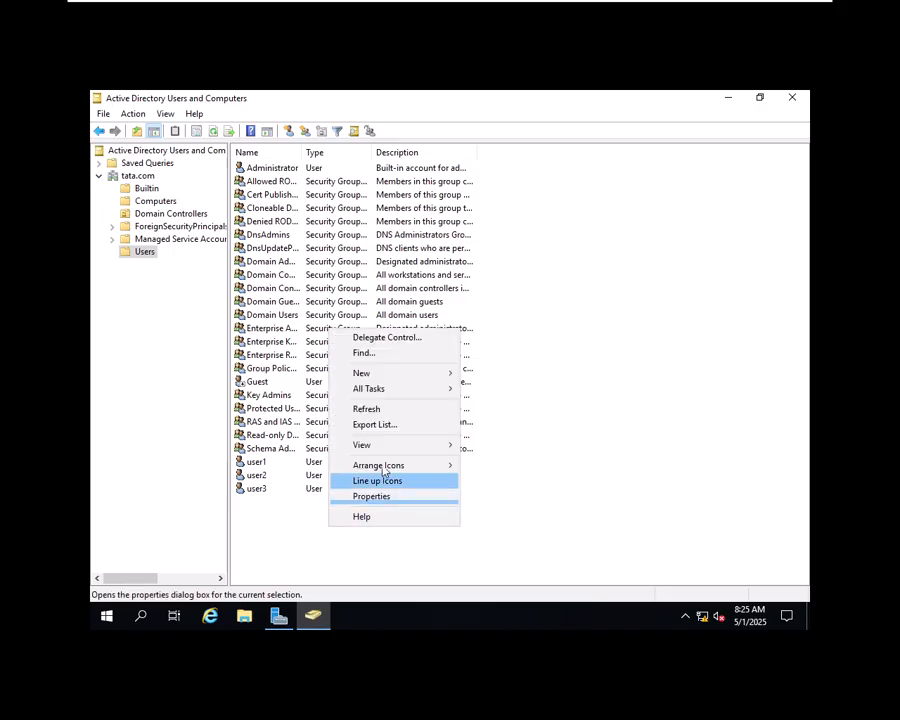
{"action": "mouse_move", "coordinate": [431, 379]}
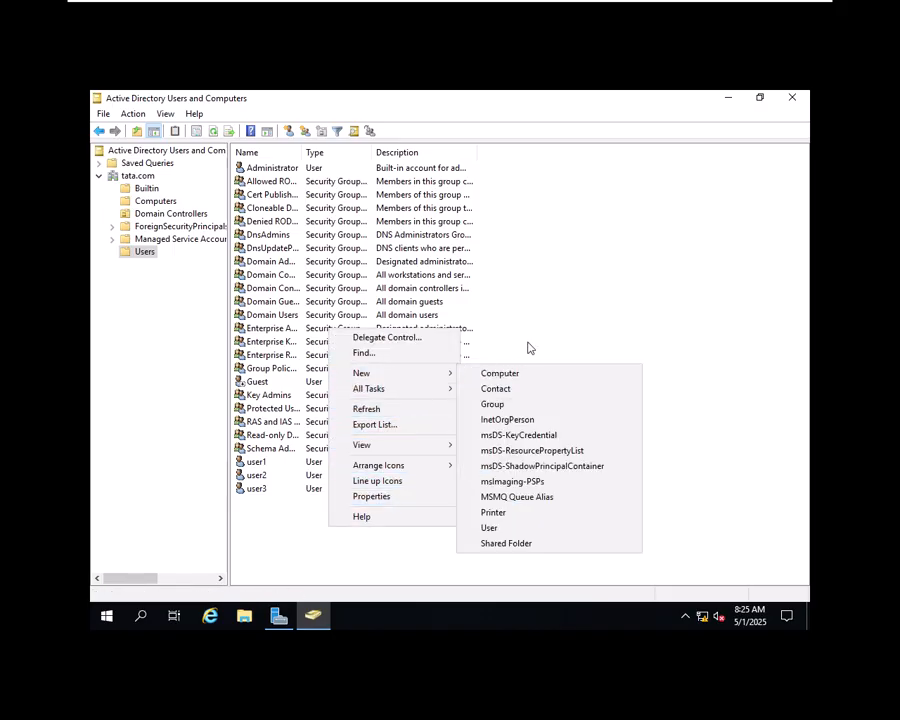
{"action": "left_click", "coordinate": [530, 412]}
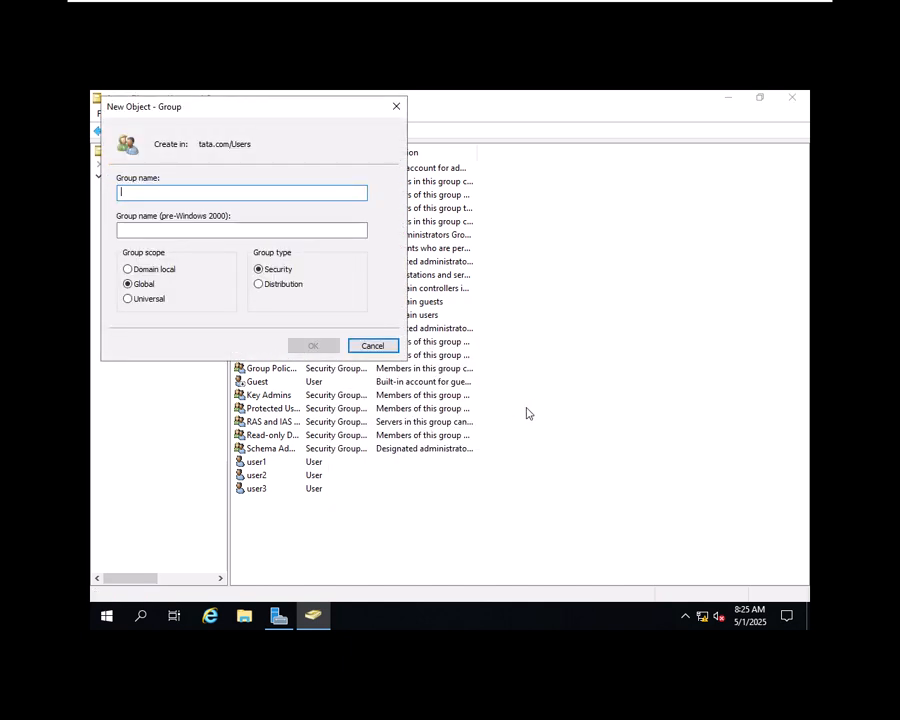
{"action": "type", "text": "hr"}
{"action": "key", "text": "BackSpace"}
{"action": "key", "text": "BackSpace"}
{"action": "type", "text": "HR"}
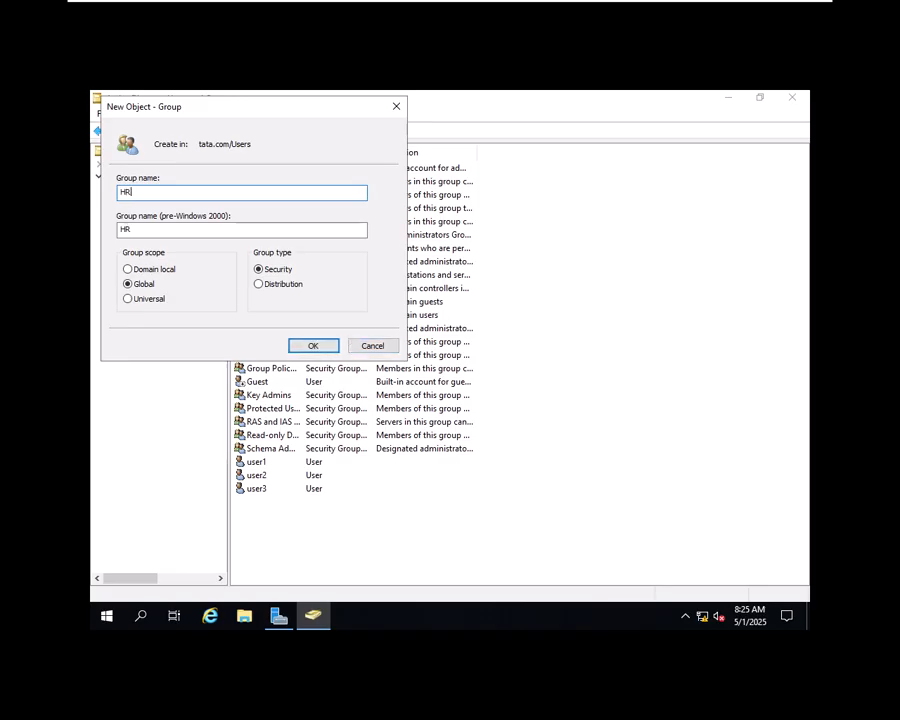
{"action": "left_click", "coordinate": [313, 346]}
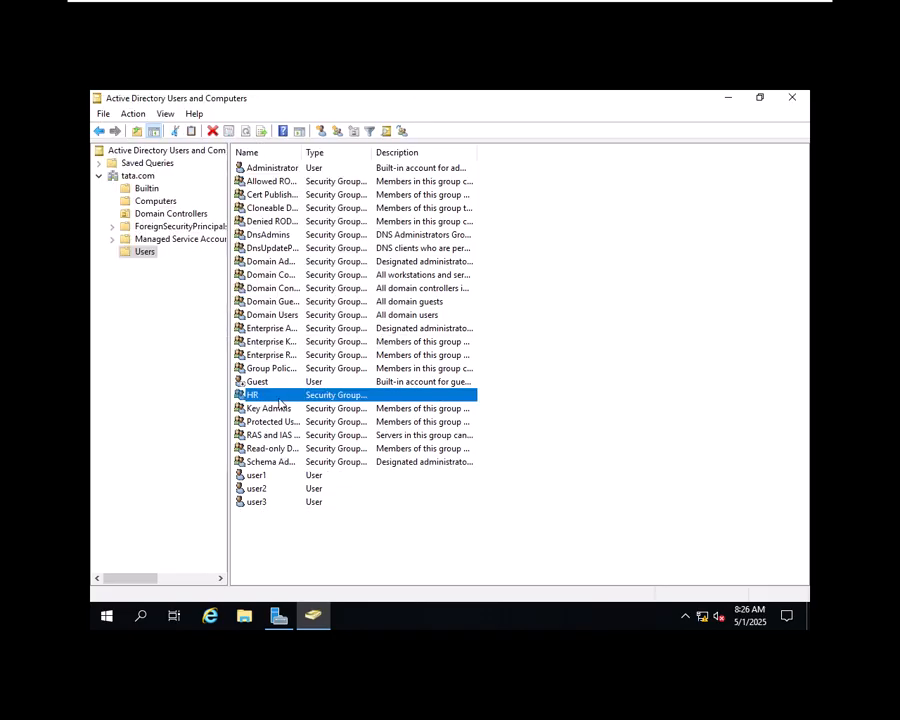
{"action": "left_click", "coordinate": [573, 388]}
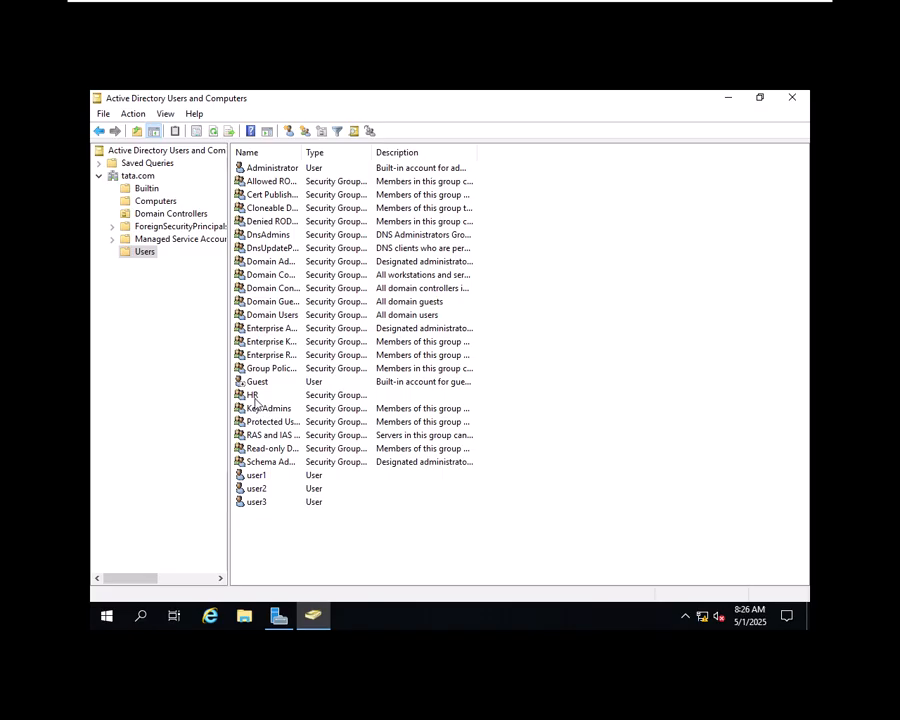
Step: Open the HR group's Members tab and search the directory for all tata.com objects
{"action": "right_click", "coordinate": [253, 400]}
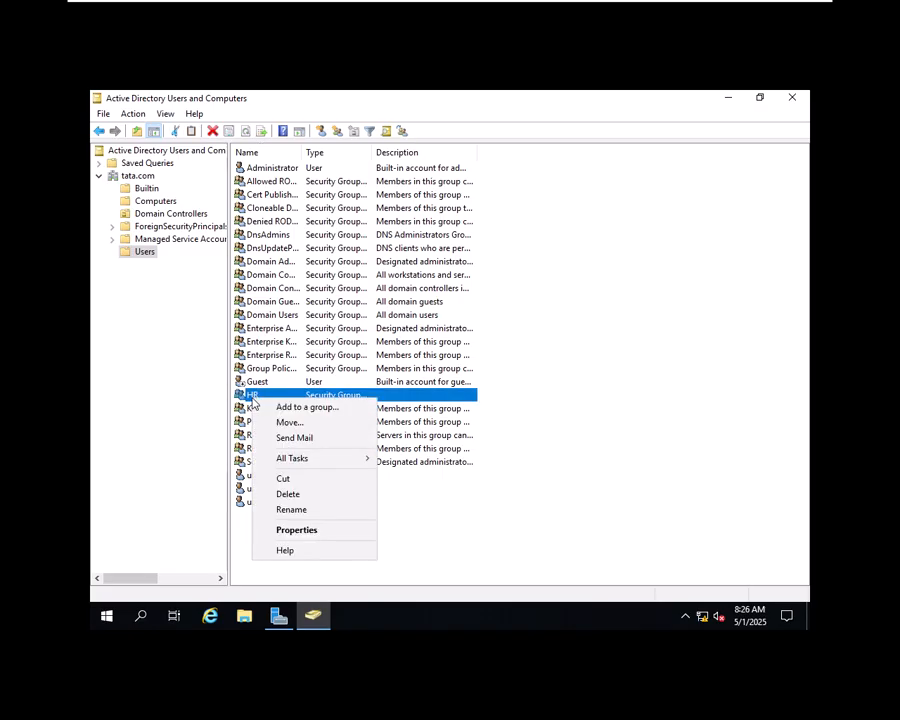
{"action": "left_click", "coordinate": [321, 531]}
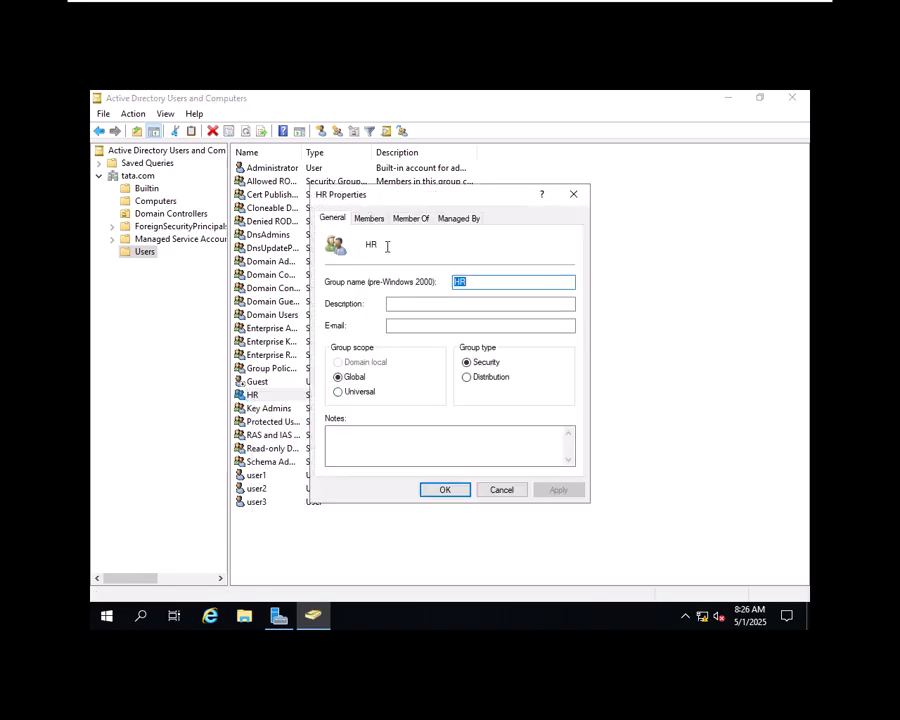
{"action": "left_click", "coordinate": [379, 219]}
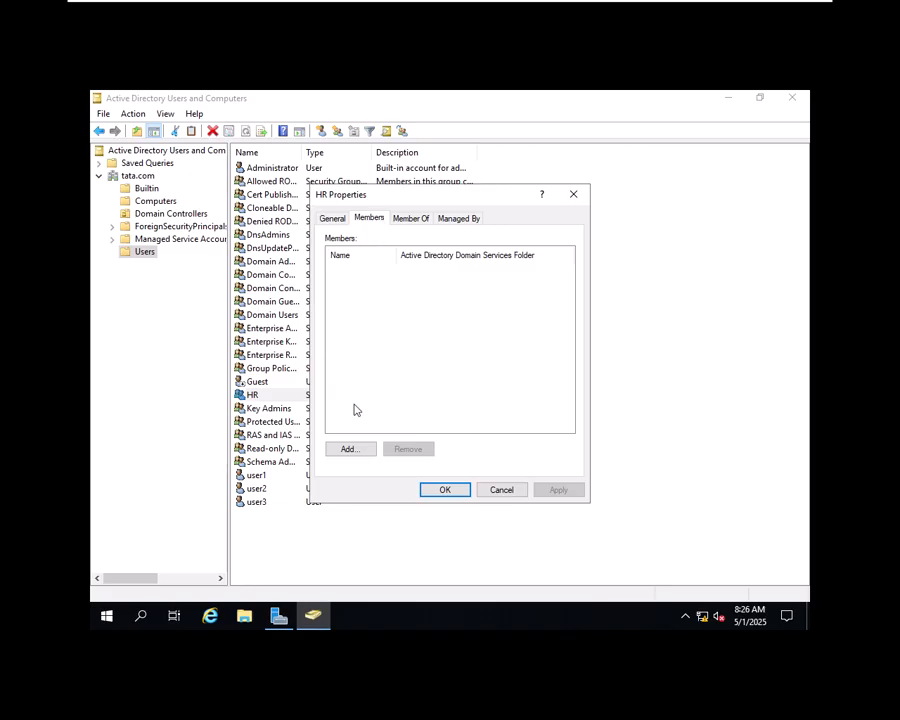
{"action": "left_click", "coordinate": [349, 449]}
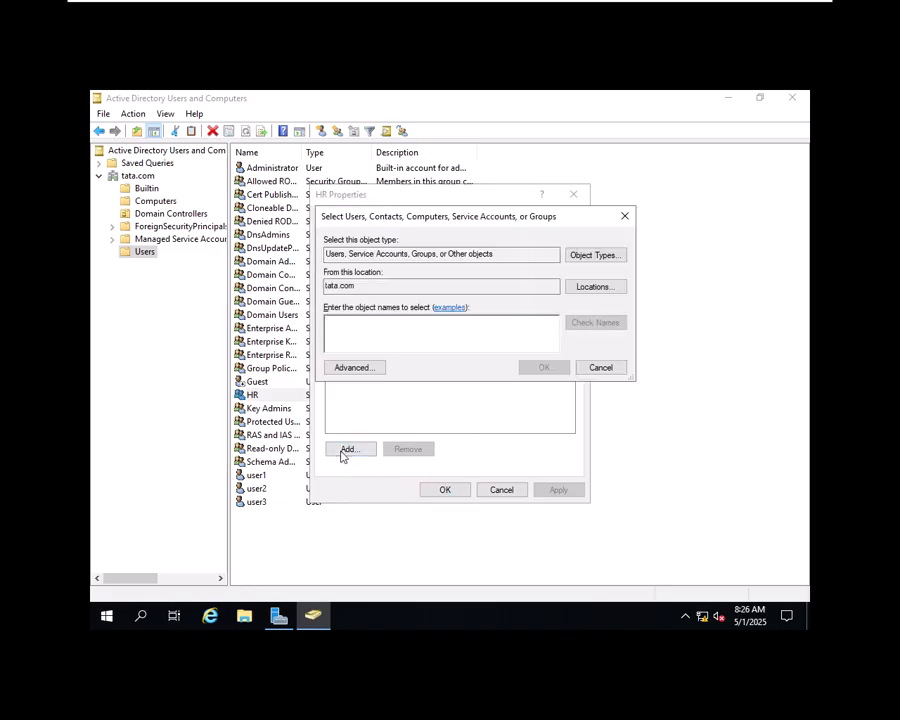
{"action": "left_click", "coordinate": [365, 372]}
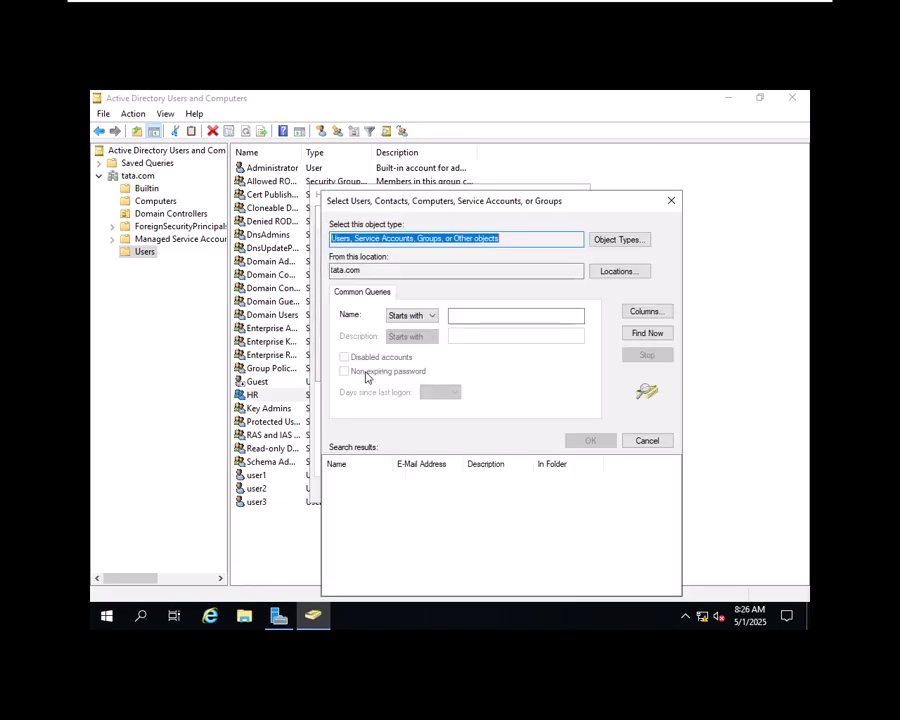
{"action": "left_click", "coordinate": [648, 333]}
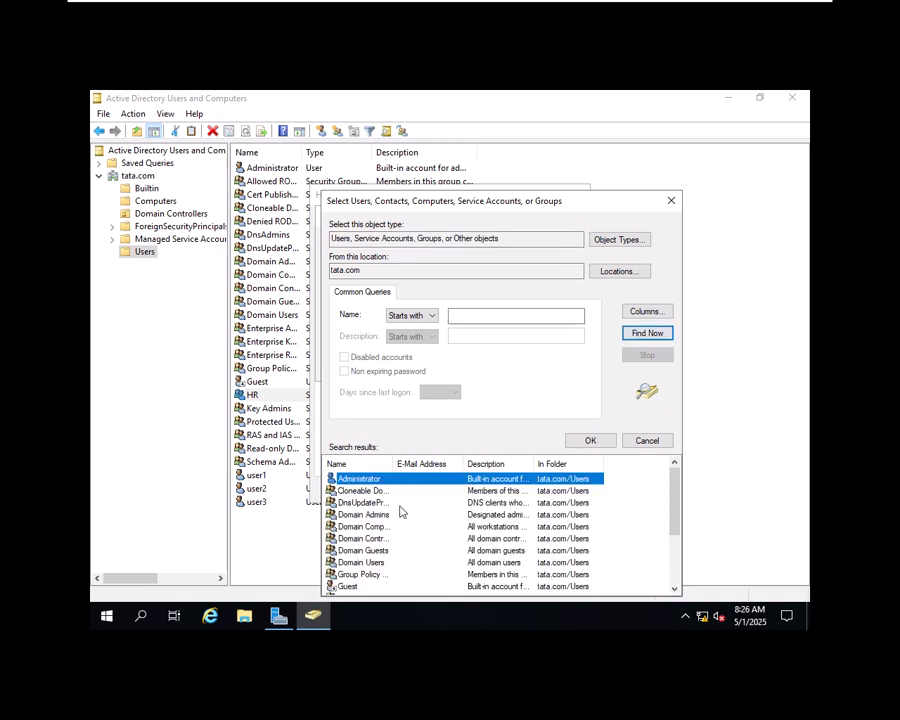
Step: Add user1 and user2 from the search results as HR members and save
{"action": "scroll", "coordinate": [400, 510], "scroll_direction": "down", "scroll_amount": 4}
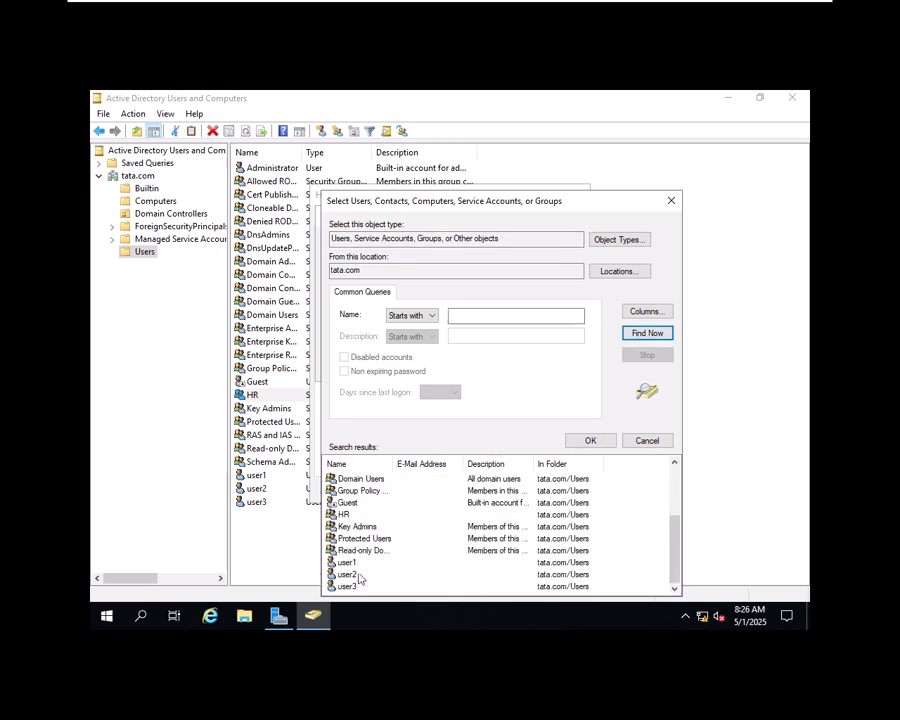
{"action": "left_click", "coordinate": [352, 562]}
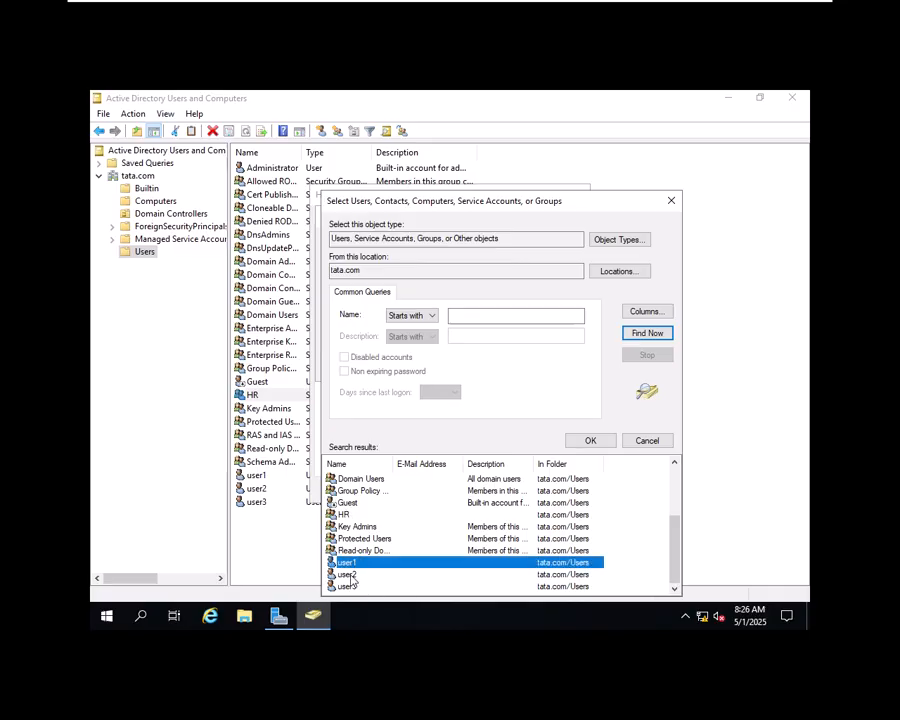
{"action": "left_click", "coordinate": [349, 575], "text": "ctrl"}
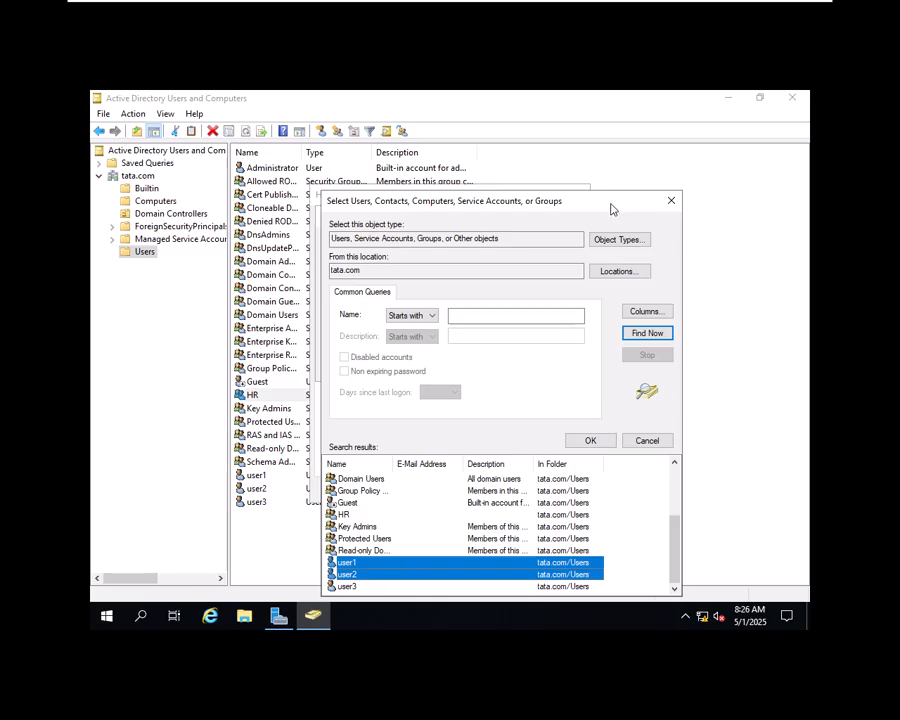
{"action": "left_click_drag", "start_coordinate": [611, 207], "coordinate": [625, 134]}
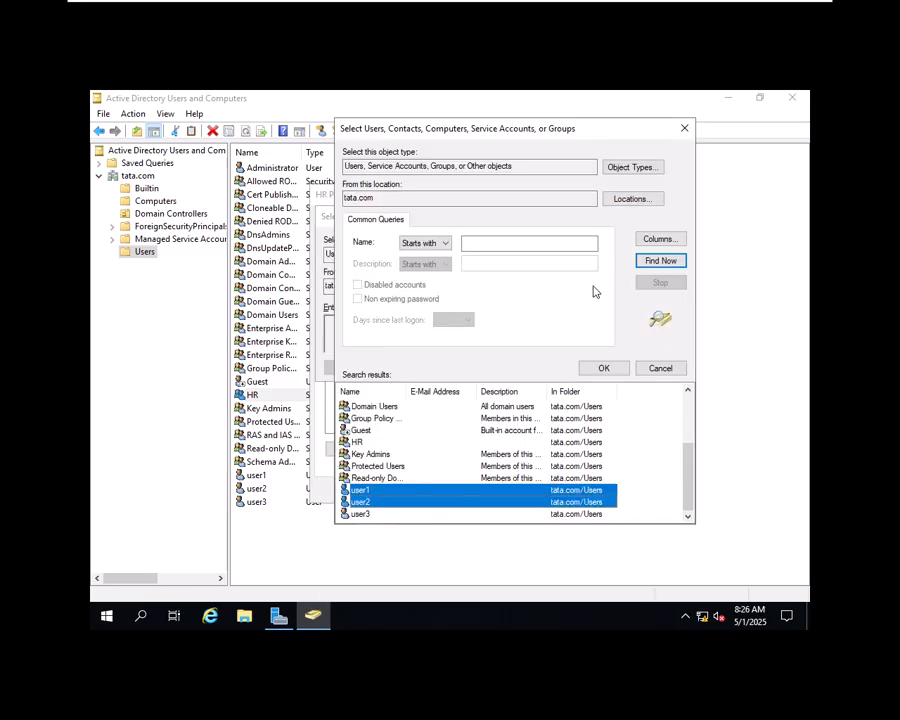
{"action": "left_click", "coordinate": [605, 369]}
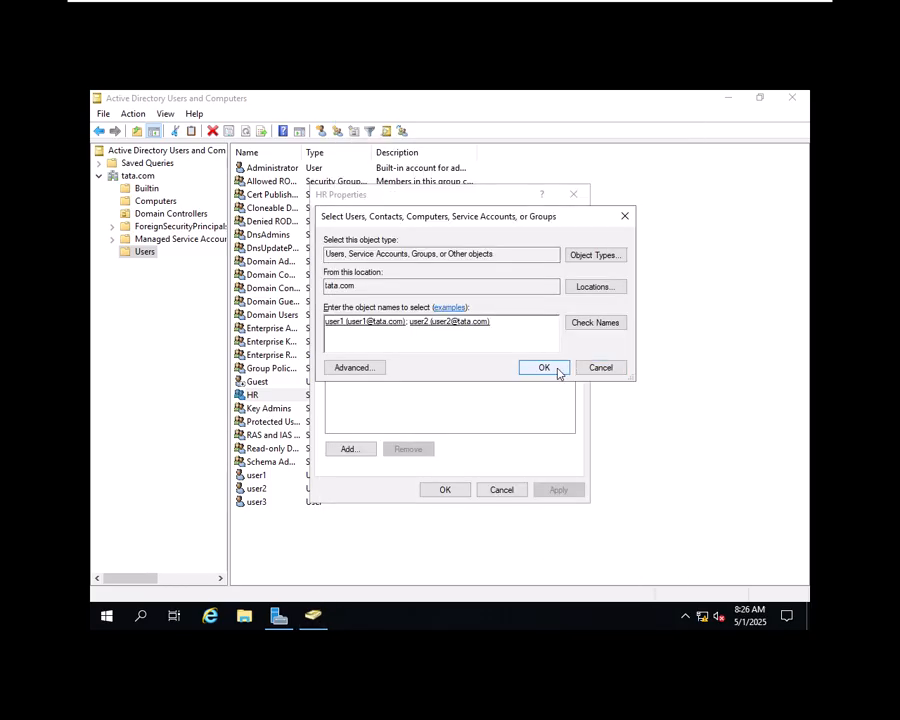
{"action": "left_click", "coordinate": [544, 368]}
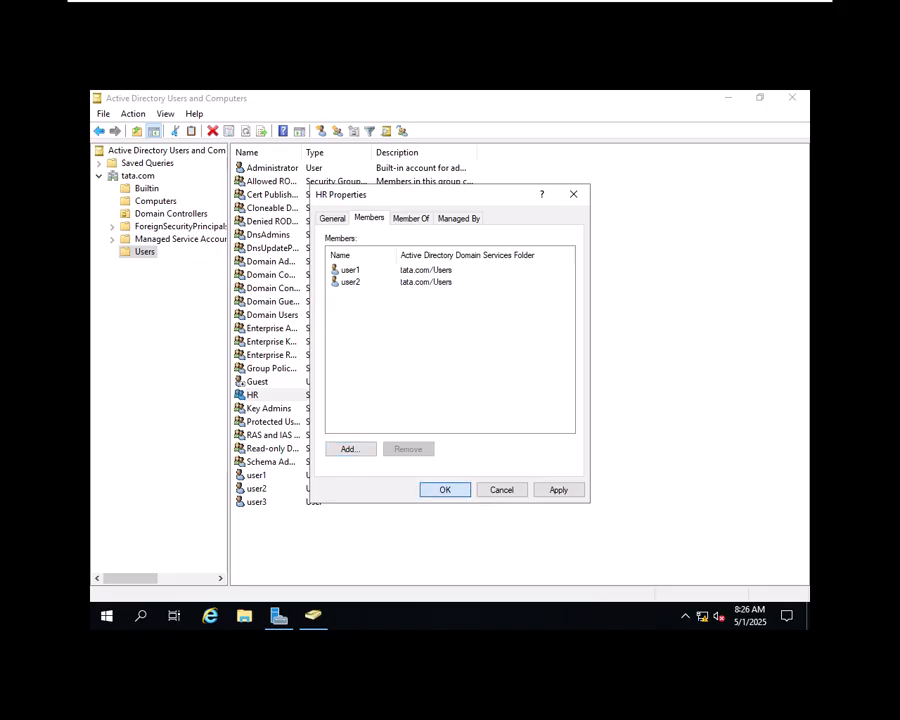
{"action": "left_click", "coordinate": [445, 489]}
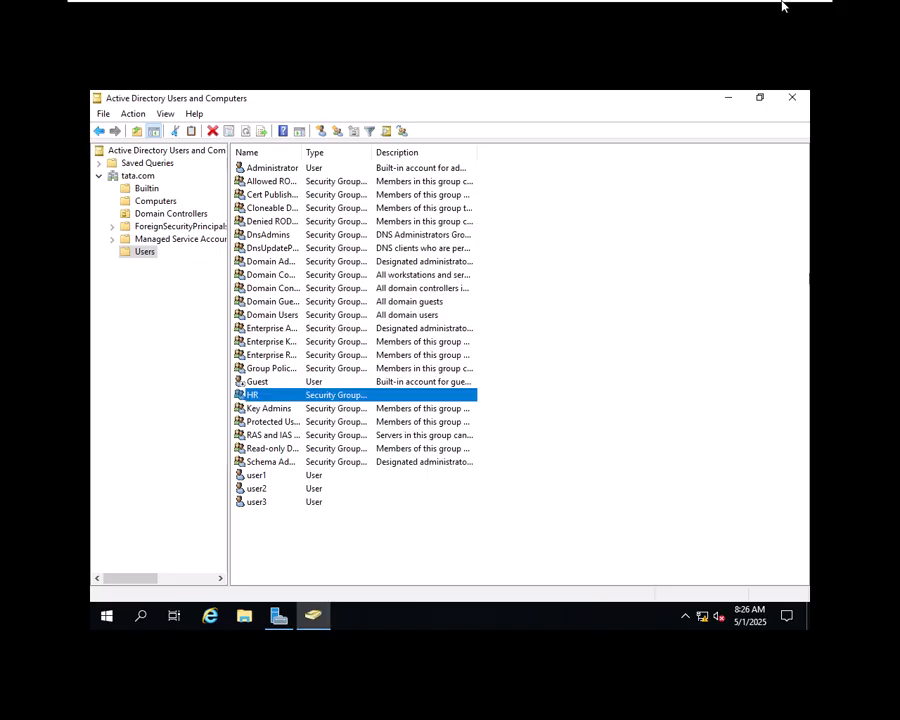
{"action": "left_click", "coordinate": [254, 478]}
Step: Check user1's Member Of tab lists HR, then select tata.com to show its top-level containers
{"action": "right_click", "coordinate": [254, 478]}
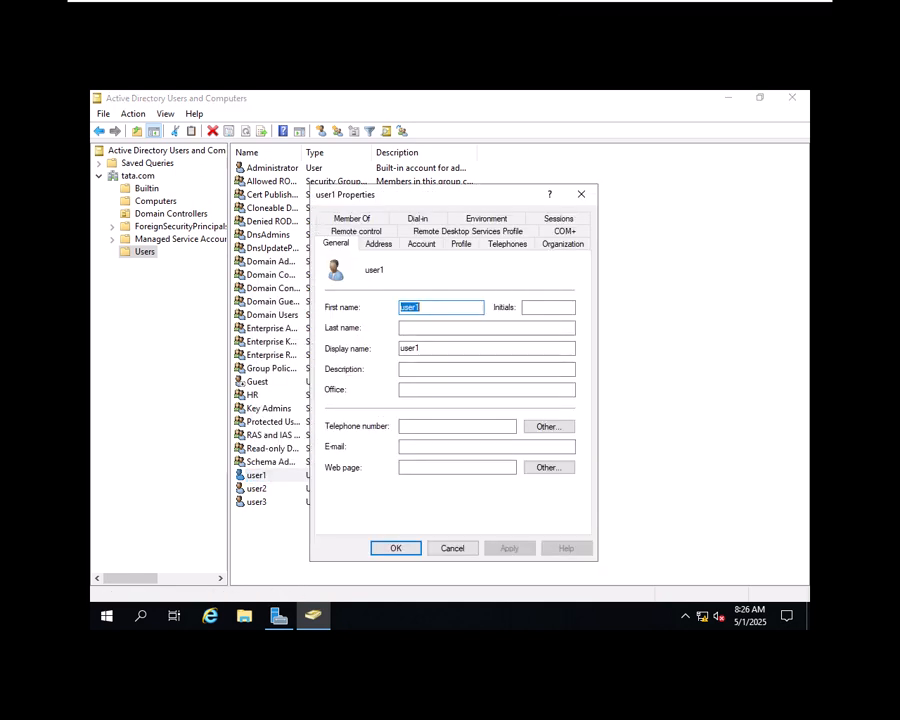
{"action": "left_click", "coordinate": [372, 220]}
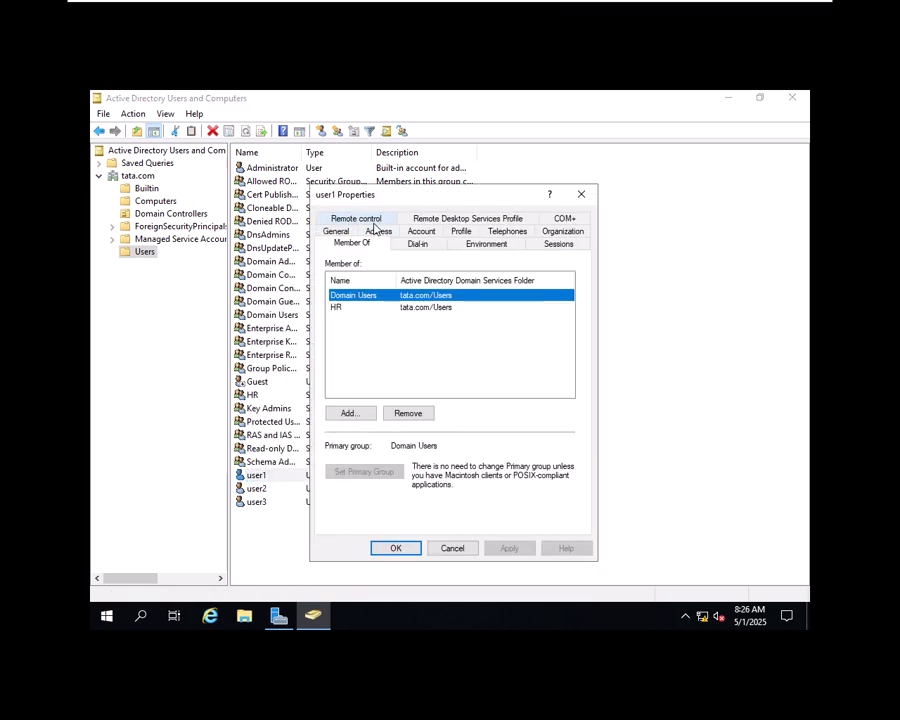
{"action": "left_click", "coordinate": [348, 309]}
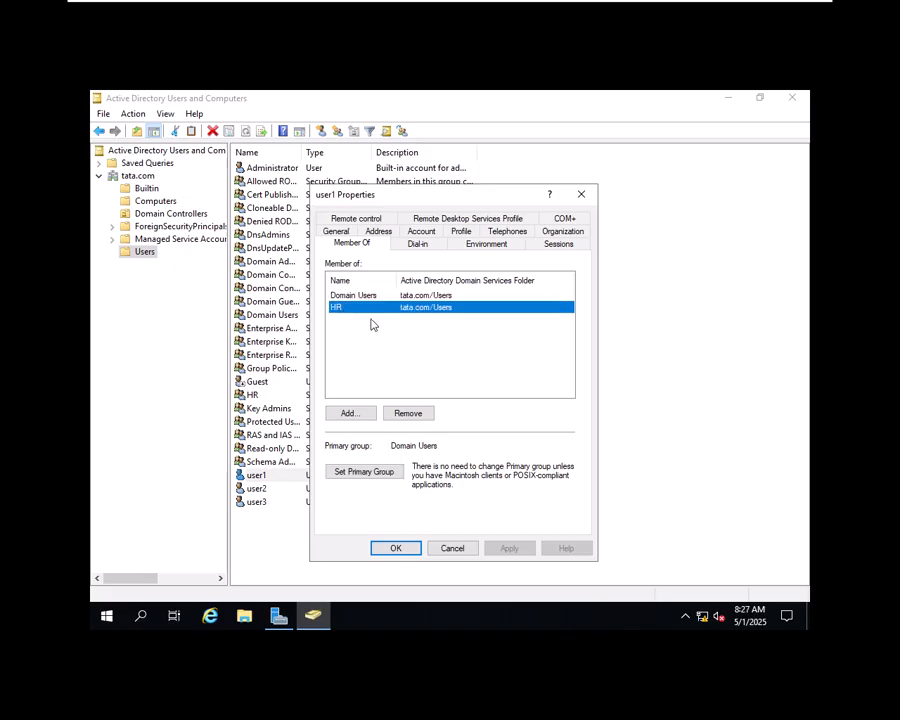
{"action": "left_click", "coordinate": [397, 550]}
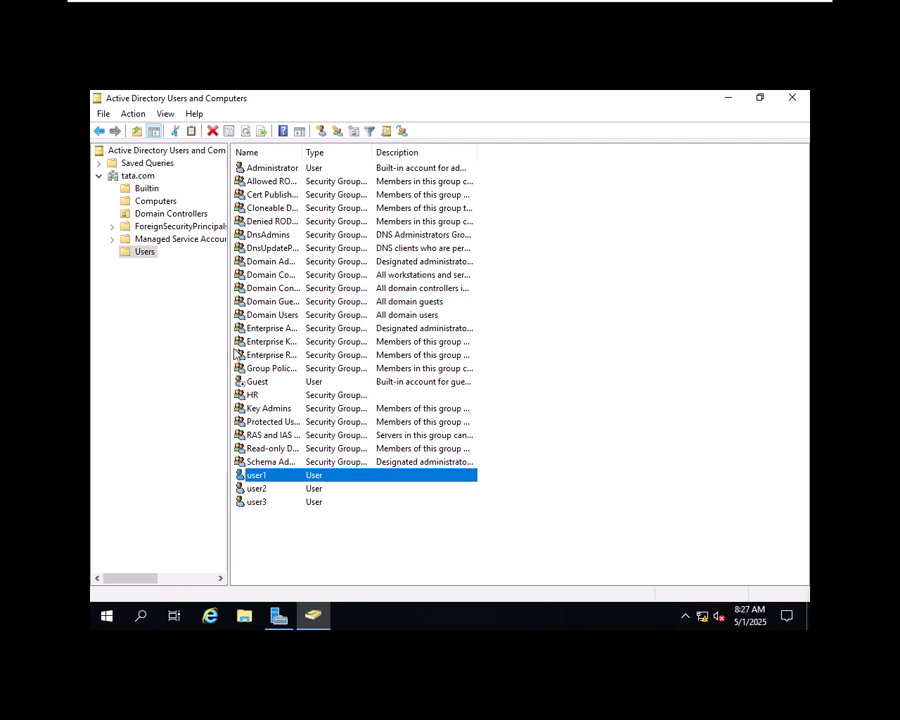
{"action": "left_click", "coordinate": [138, 177]}
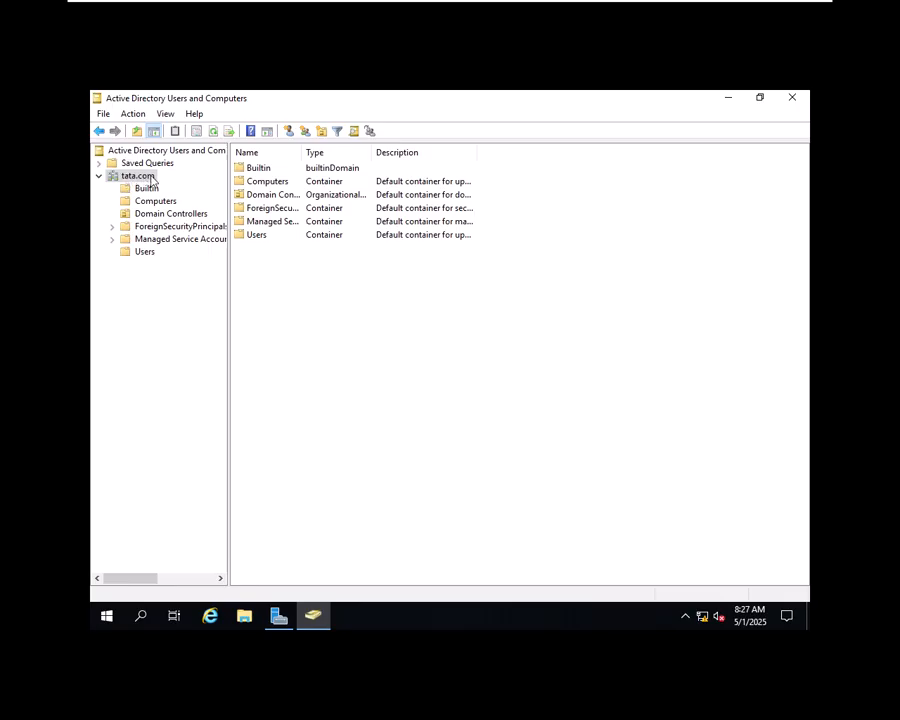
Step: Create the organizational unit 'sale' under tata.com without accidental-deletion protection
{"action": "right_click", "coordinate": [151, 180]}
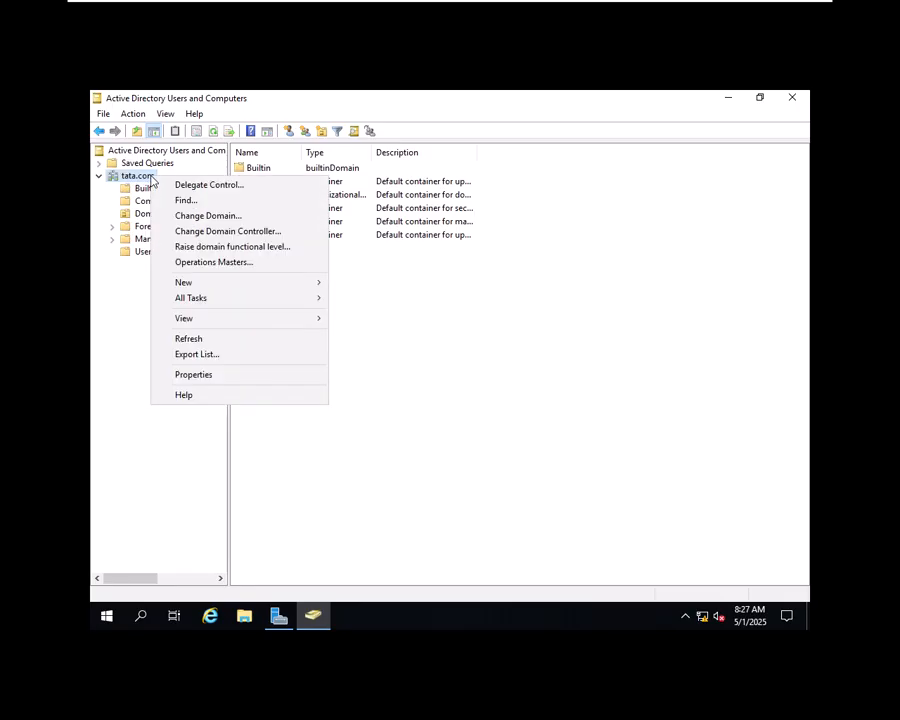
{"action": "left_click", "coordinate": [283, 297]}
{"action": "mouse_move", "coordinate": [283, 289]}
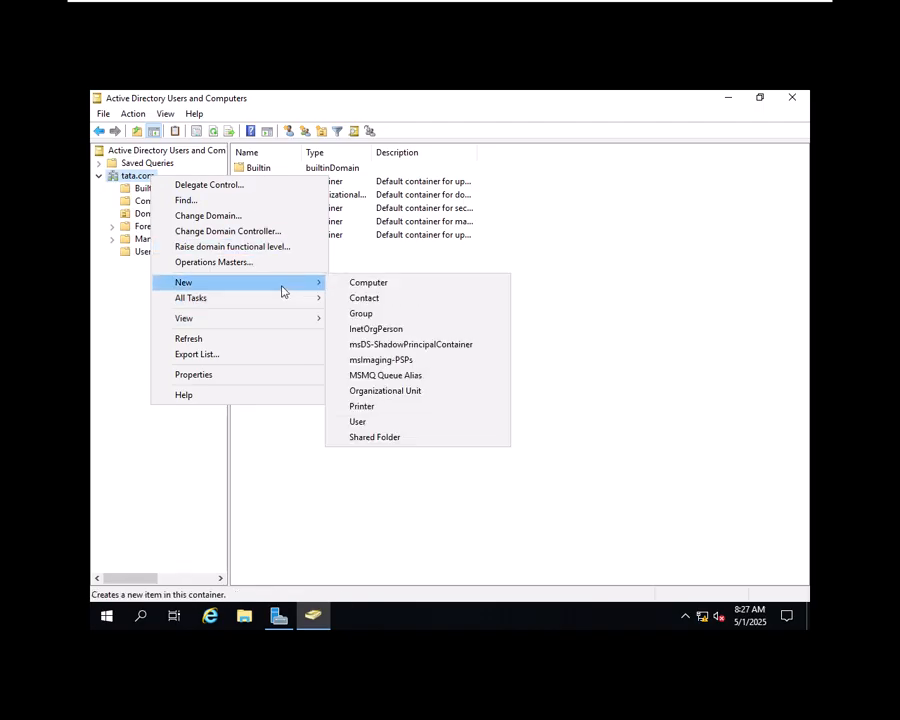
{"action": "left_click", "coordinate": [405, 392]}
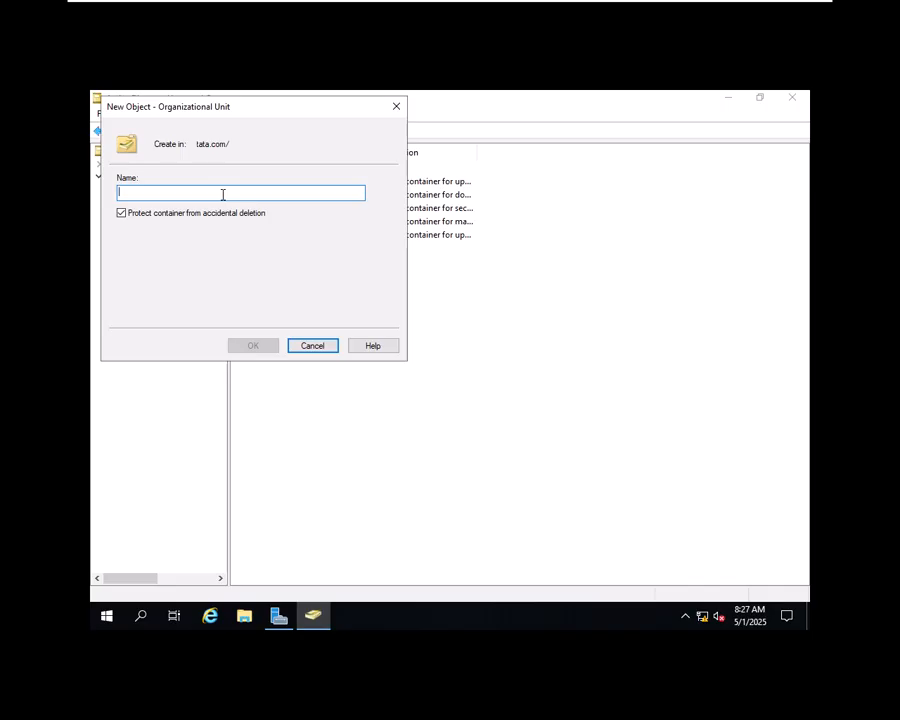
{"action": "type", "text": "sale"}
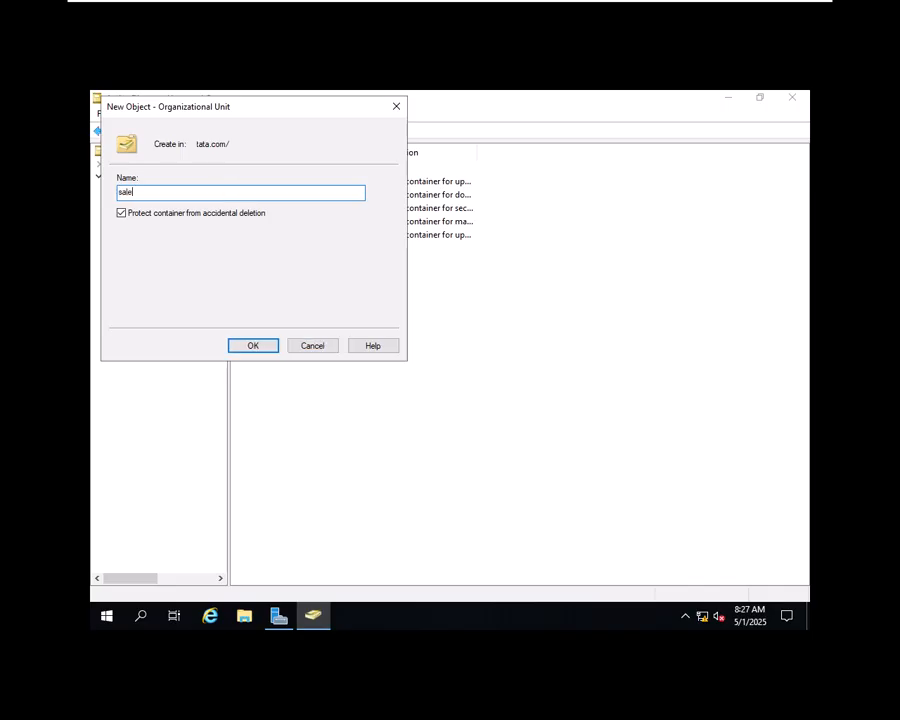
{"action": "left_click", "coordinate": [181, 214]}
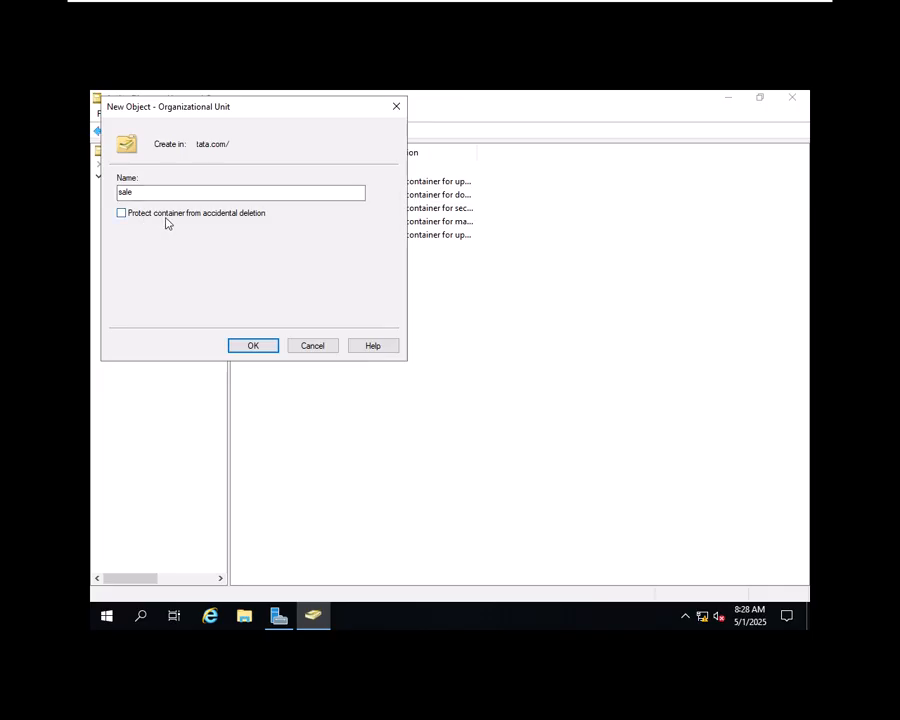
{"action": "left_click", "coordinate": [266, 349]}
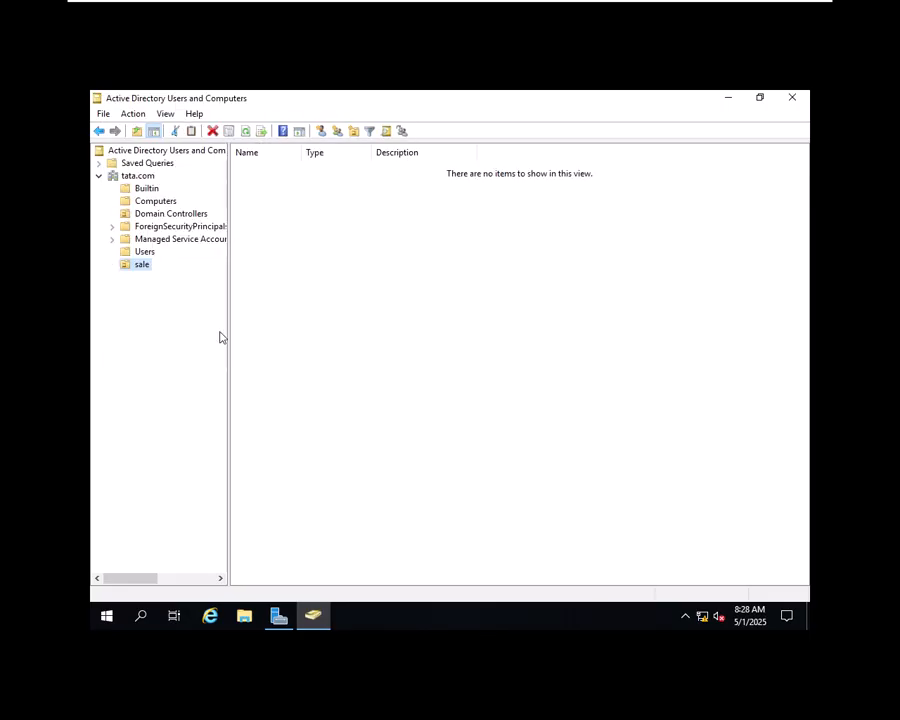
Step: Create the organizational unit 'Marketing' under tata.com without accidental-deletion protection
{"action": "left_click", "coordinate": [140, 176]}
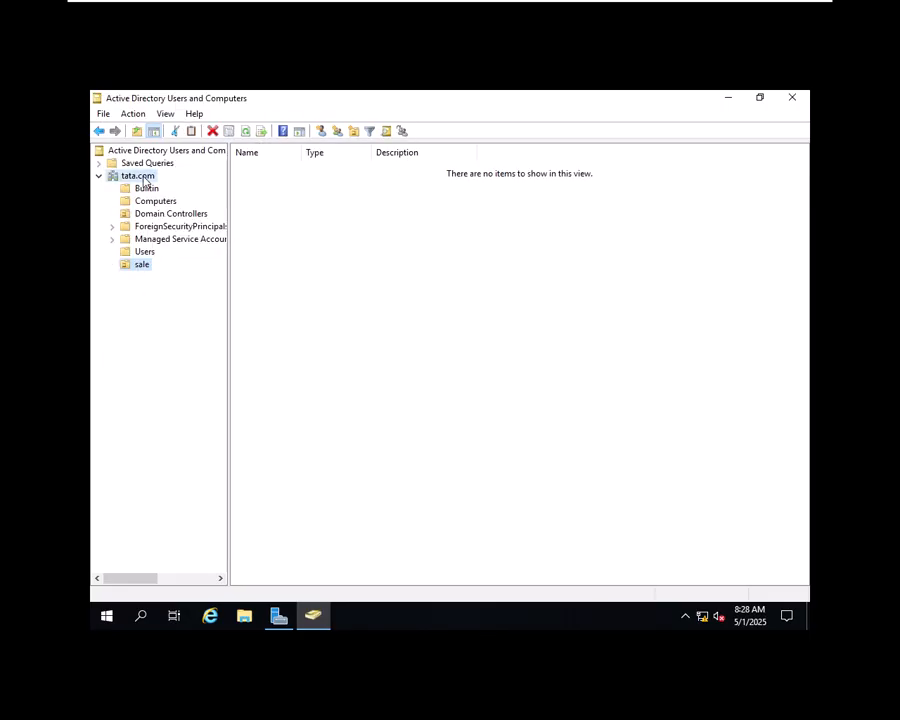
{"action": "right_click", "coordinate": [143, 177]}
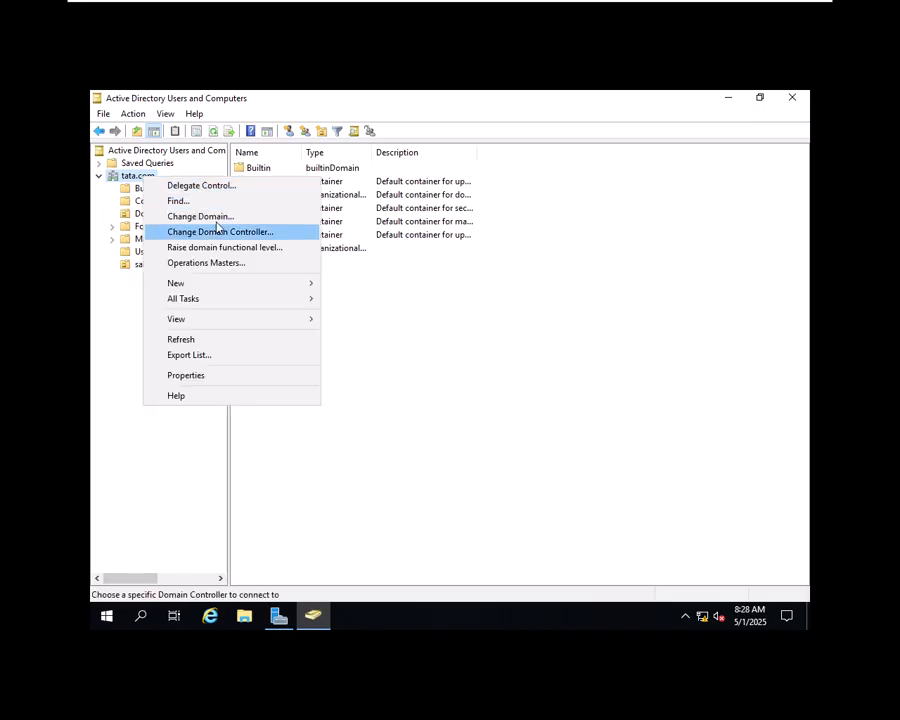
{"action": "mouse_move", "coordinate": [222, 287]}
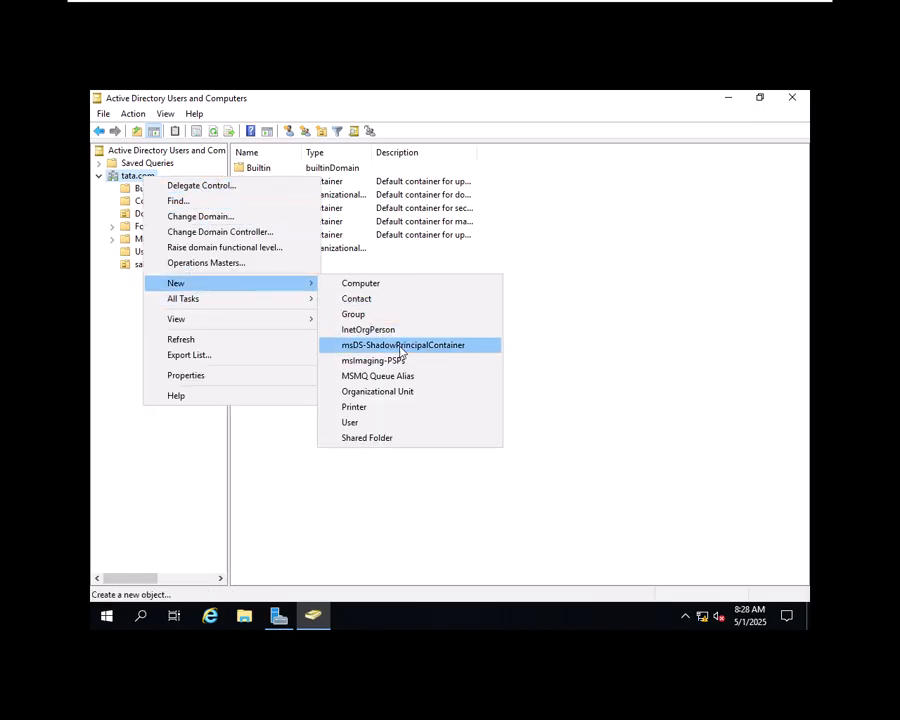
{"action": "left_click", "coordinate": [397, 396]}
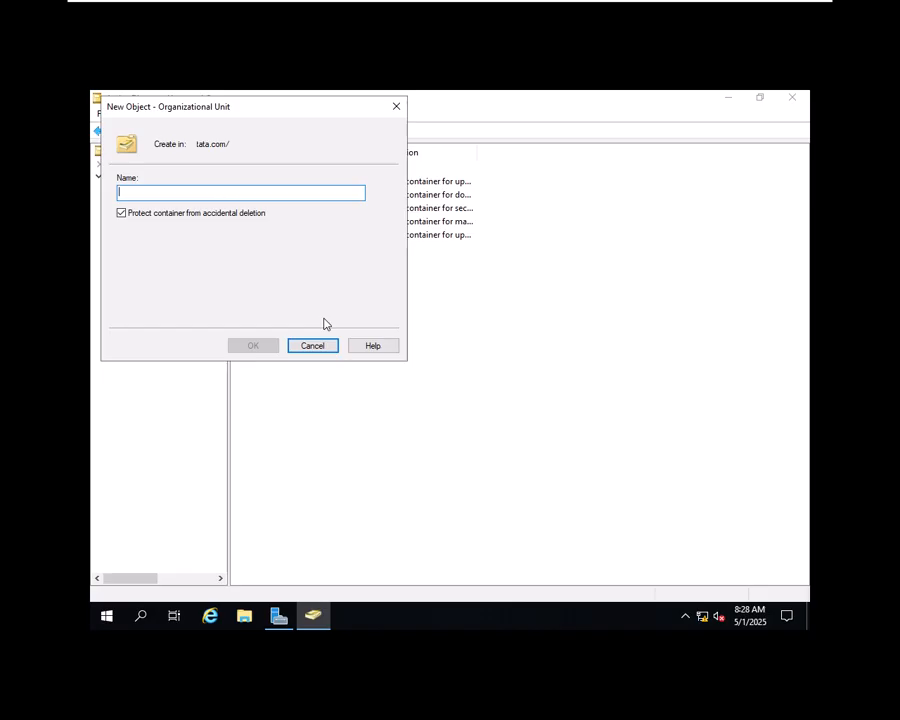
{"action": "type", "text": "Markenti"}
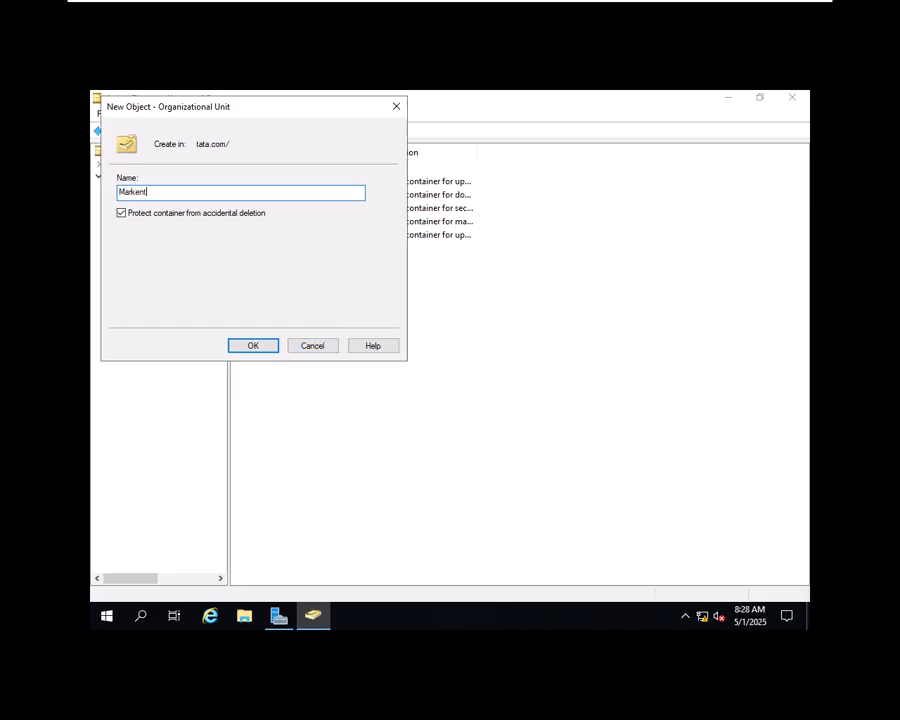
{"action": "key", "text": "BackSpace"}
{"action": "key", "text": "BackSpace"}
{"action": "key", "text": "BackSpace"}
{"action": "key", "text": "BackSpace"}
{"action": "key", "text": "BackSpace"}
{"action": "type", "text": "keting"}
{"action": "left_click", "coordinate": [197, 214]}
{"action": "left_click", "coordinate": [252, 345]}
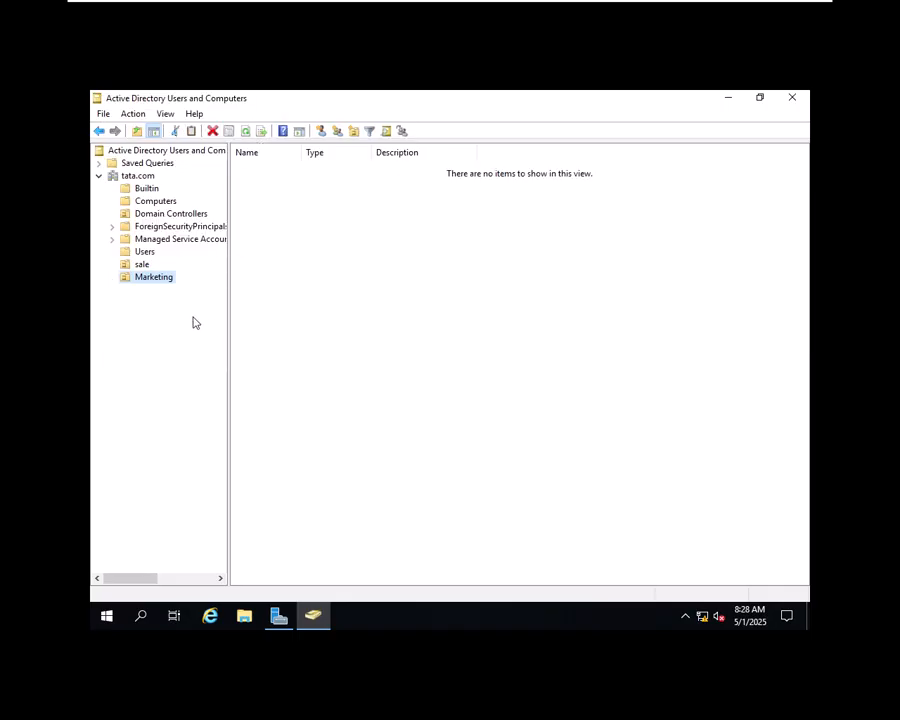
{"action": "left_click", "coordinate": [143, 265]}
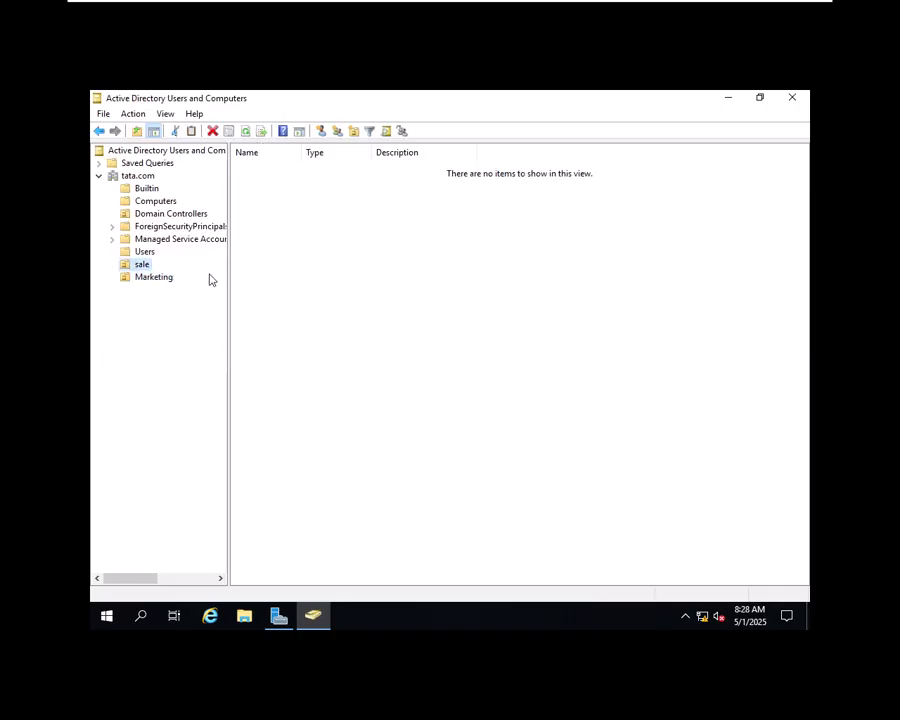
Step: Start a new user in the sale unit with first name and logon name raj
{"action": "right_click", "coordinate": [143, 265]}
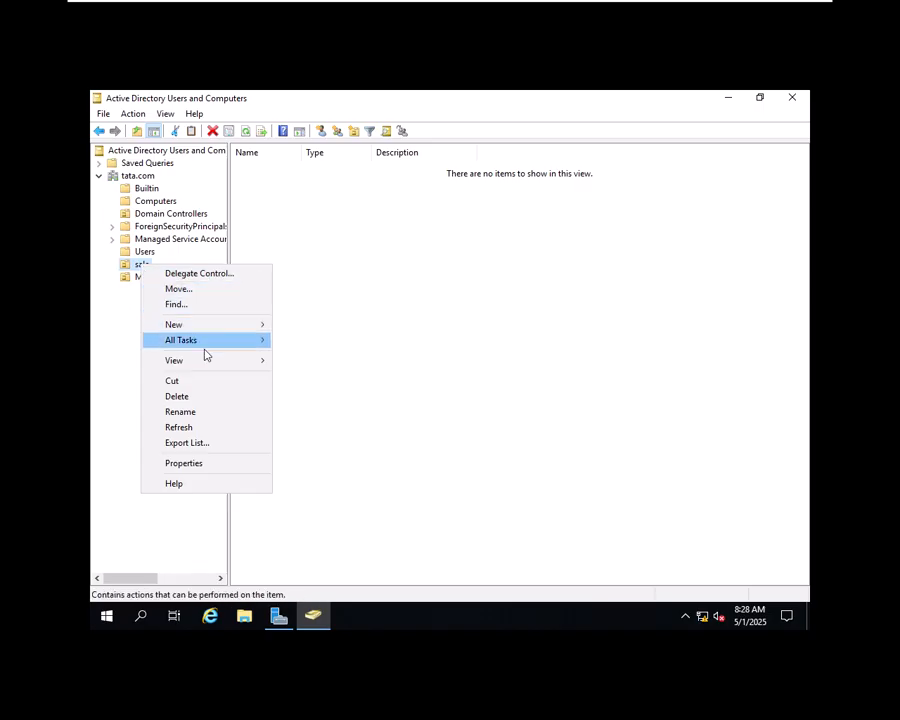
{"action": "mouse_move", "coordinate": [236, 369]}
{"action": "mouse_move", "coordinate": [225, 327]}
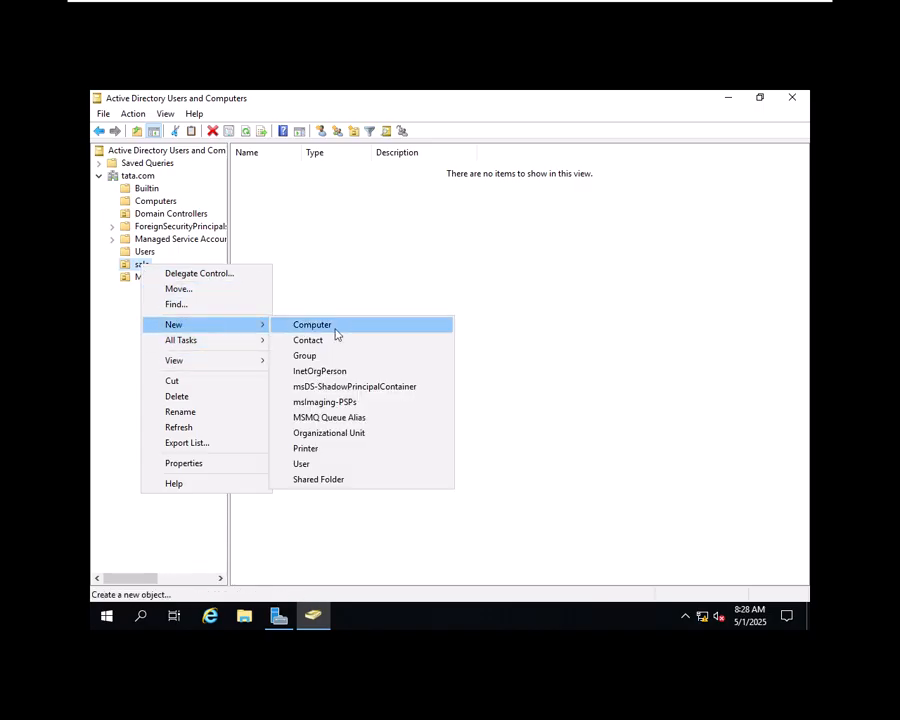
{"action": "left_click", "coordinate": [302, 465]}
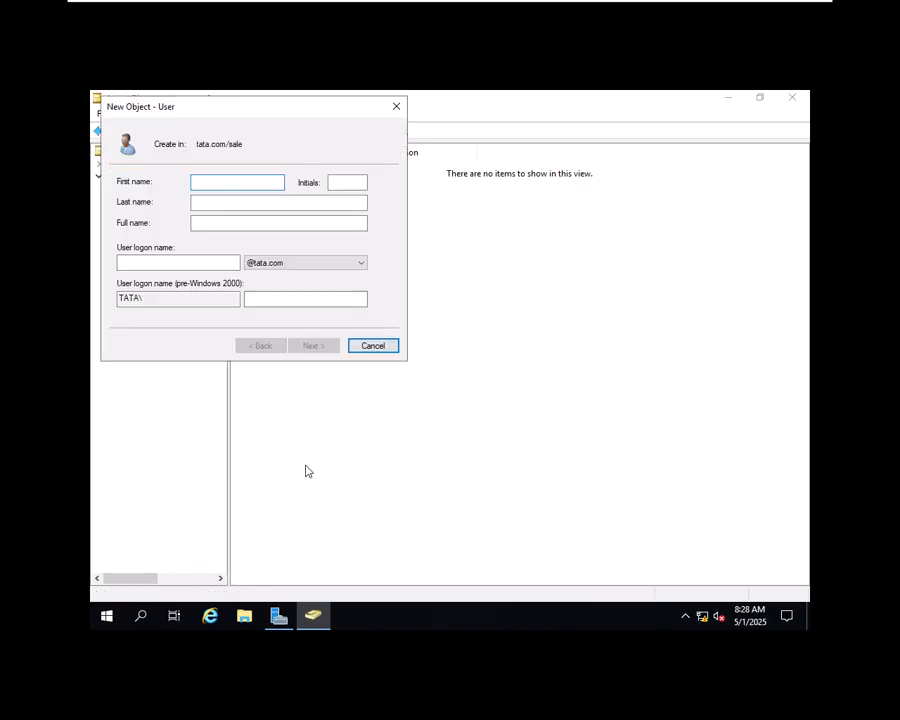
{"action": "type", "text": "raj"}
{"action": "key", "text": "Tab"}
{"action": "key", "text": "Tab"}
{"action": "key", "text": "Tab"}
{"action": "key", "text": "Tab"}
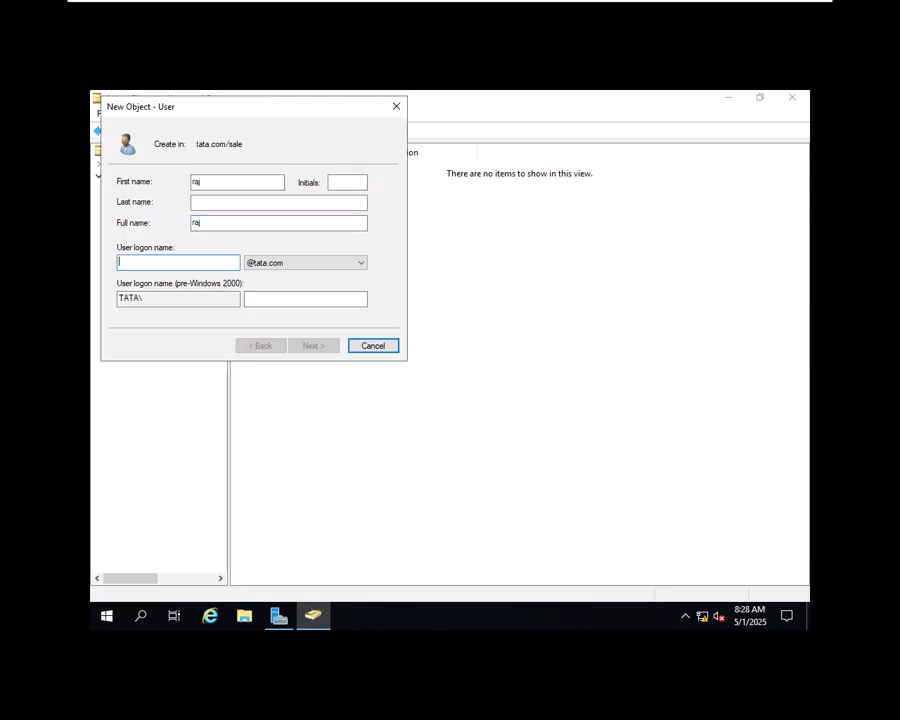
{"action": "type", "text": "raj"}
{"action": "key", "text": "Tab"}
{"action": "key", "text": "Tab"}
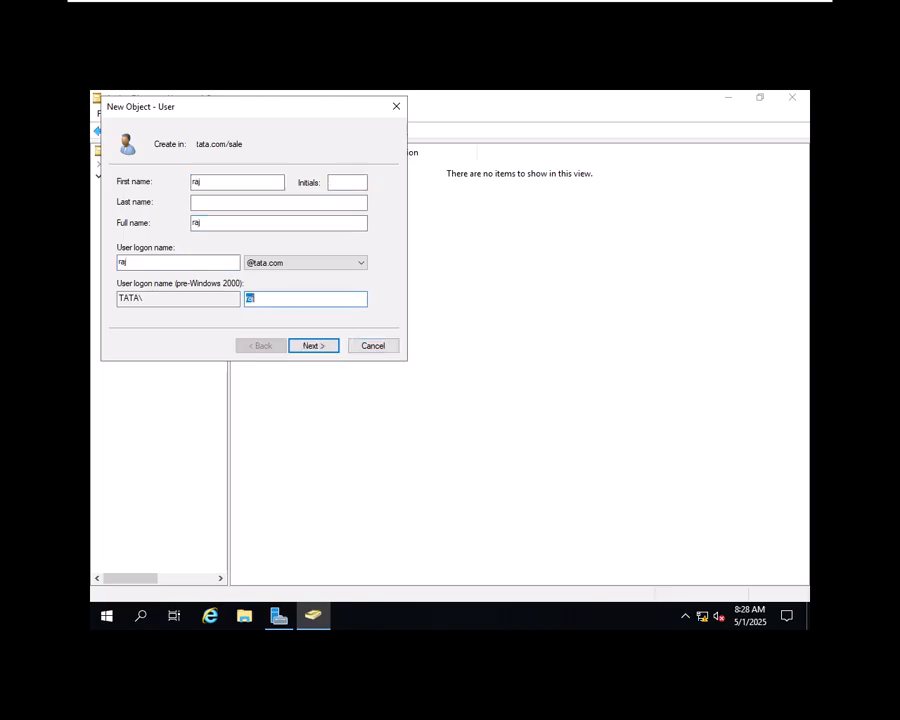
{"action": "key", "text": "Return"}
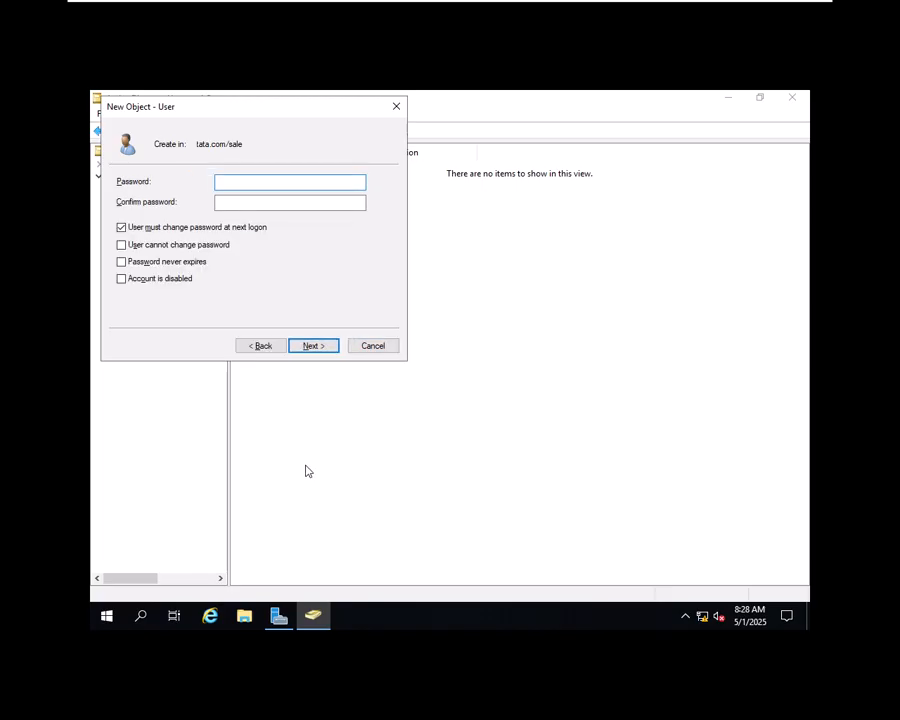
Step: Set raj's password, re-entering it after a mismatch, with no forced change at next logon, and finish
{"action": "type", "text": "*******"}
{"action": "key", "text": "Tab"}
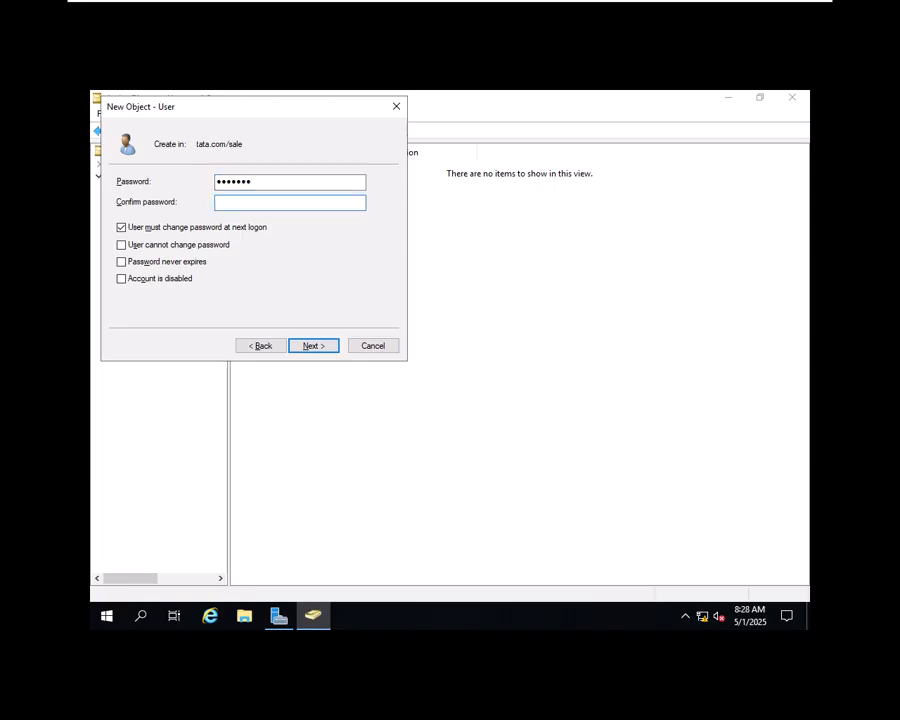
{"action": "type", "text": "***"}
{"action": "type", "text": "*****"}
{"action": "key", "text": "BackSpace"}
{"action": "left_click", "coordinate": [184, 229]}
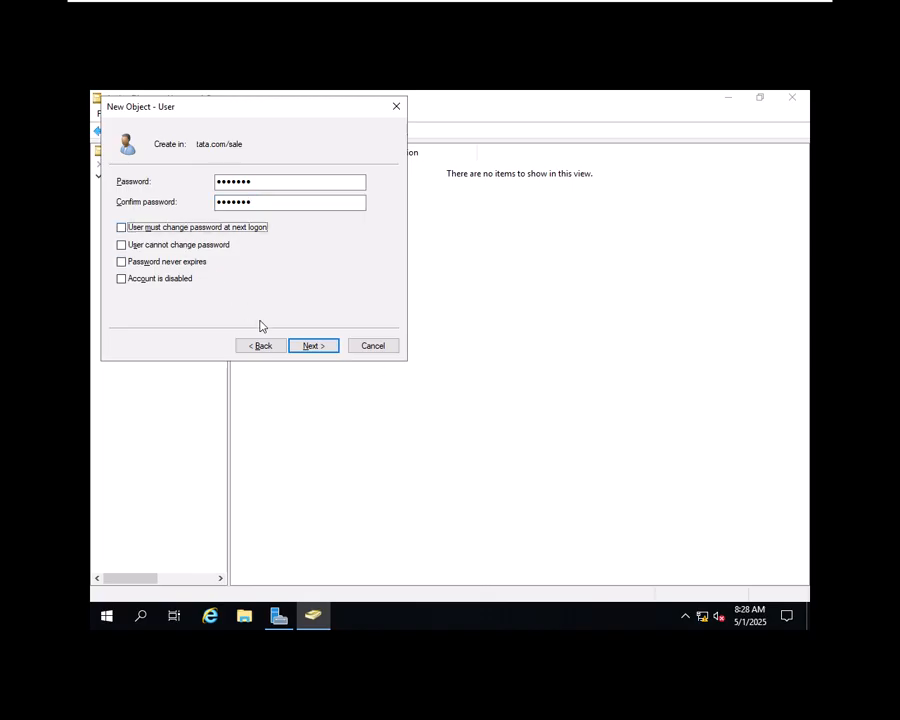
{"action": "left_click", "coordinate": [300, 344]}
{"action": "left_click", "coordinate": [498, 405]}
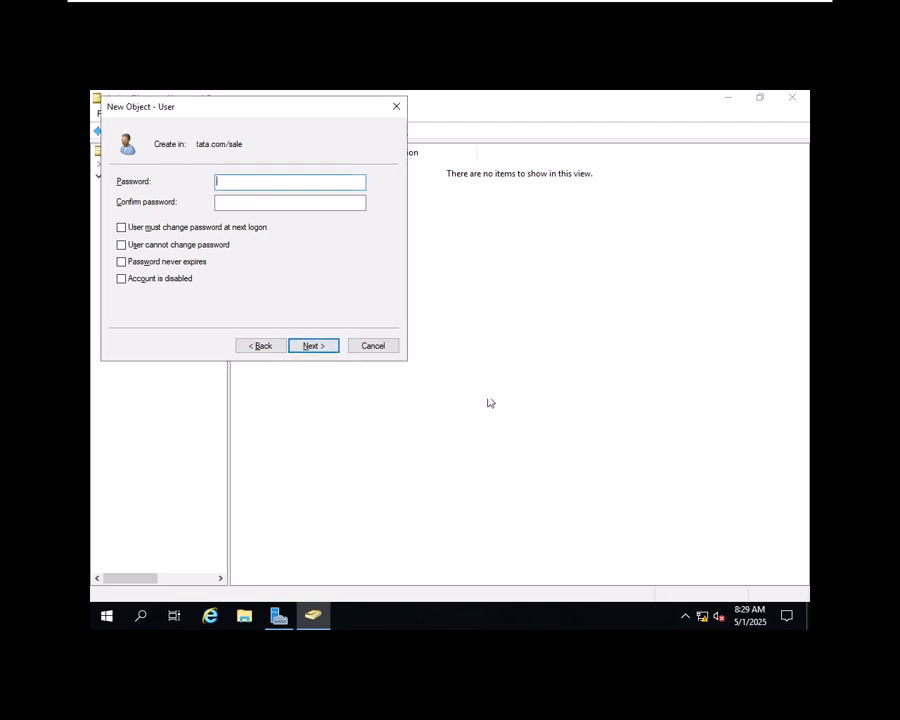
{"action": "type", "text": "•••••••"}
{"action": "key", "text": "Tab"}
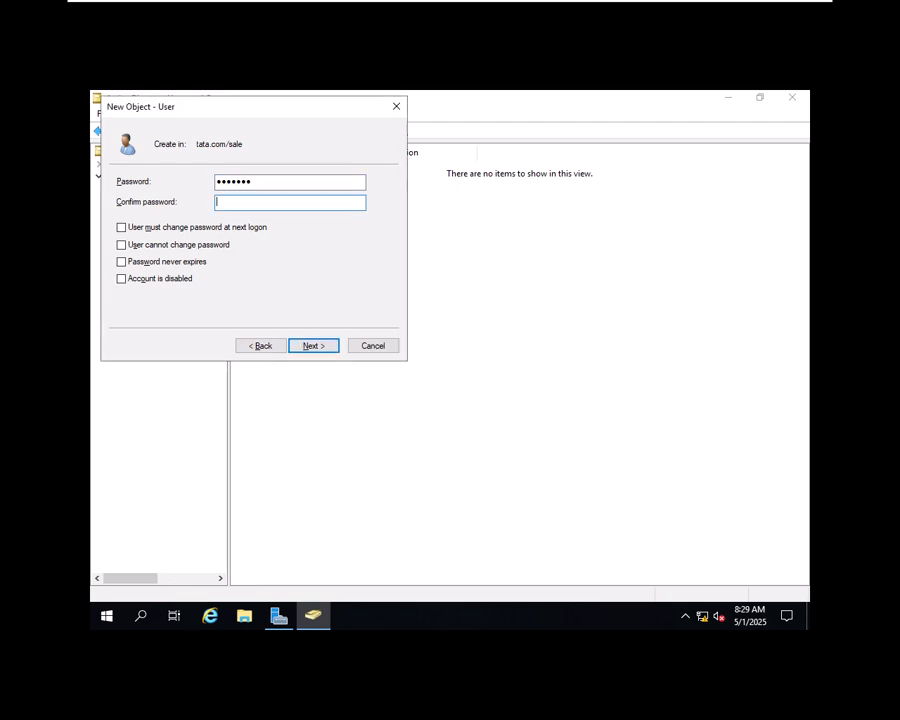
{"action": "type", "text": "•••••••"}
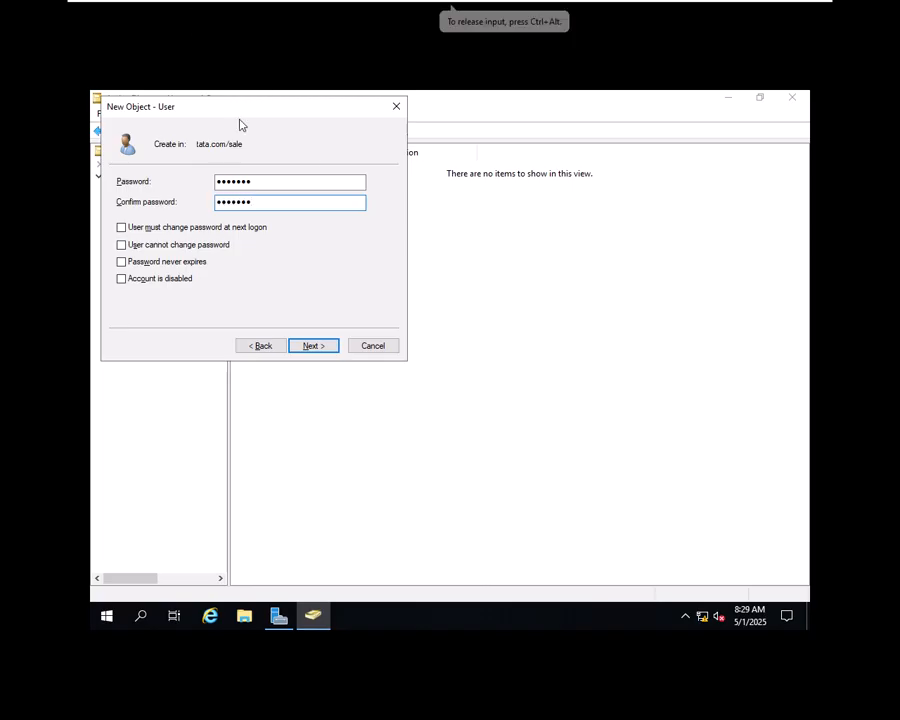
{"action": "left_click", "coordinate": [334, 346]}
{"action": "left_click", "coordinate": [328, 346]}
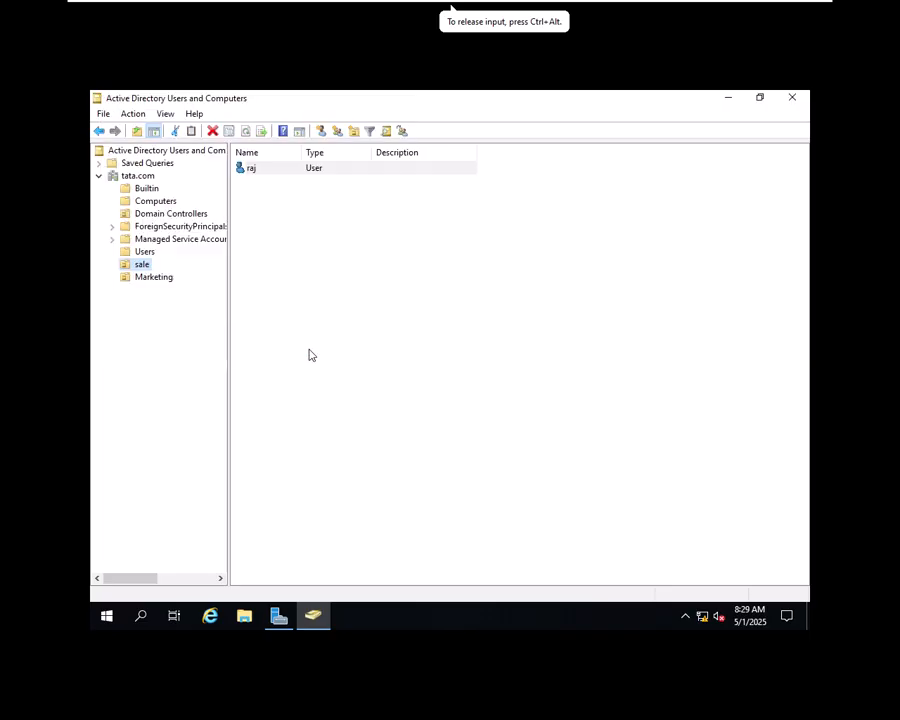
{"action": "left_click", "coordinate": [142, 265]}
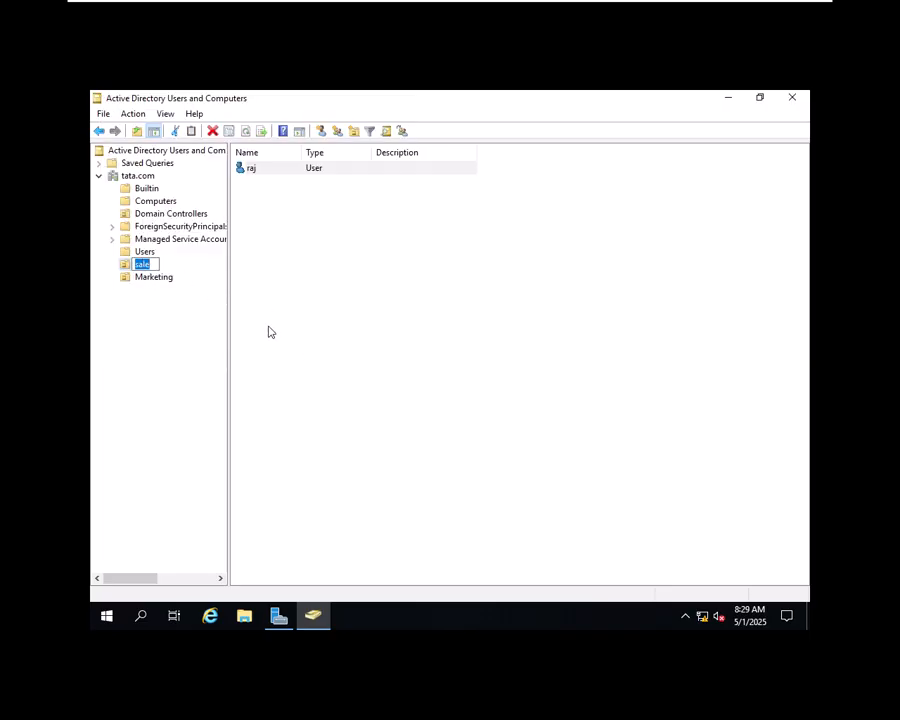
{"action": "left_click", "coordinate": [307, 304]}
Step: Select the Marketing organizational unit to view its still-empty contents
{"action": "left_click", "coordinate": [155, 279]}
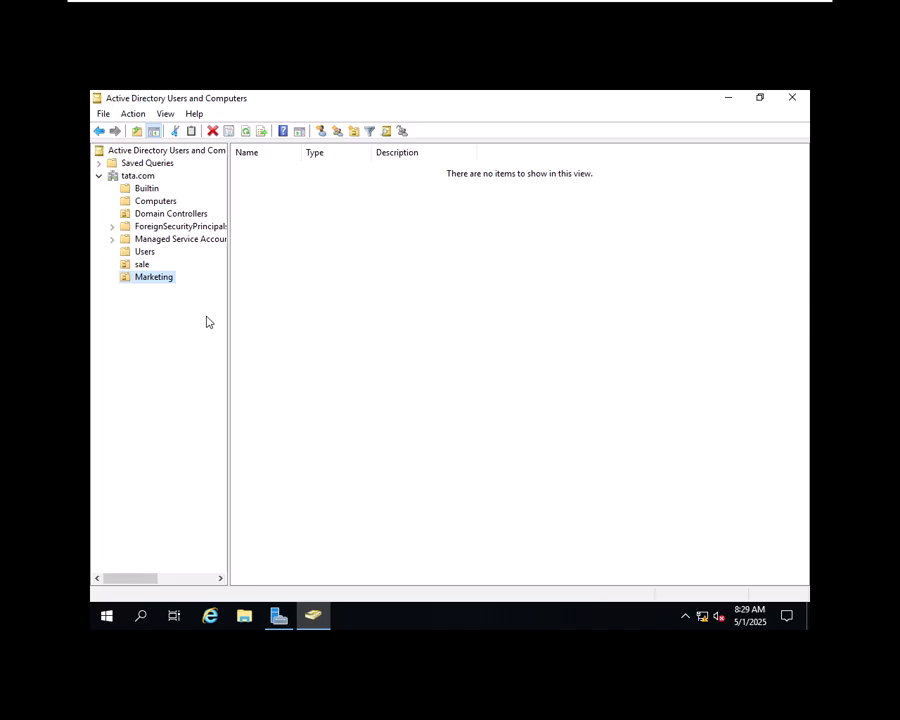
{"action": "mouse_move", "coordinate": [599, 4]}
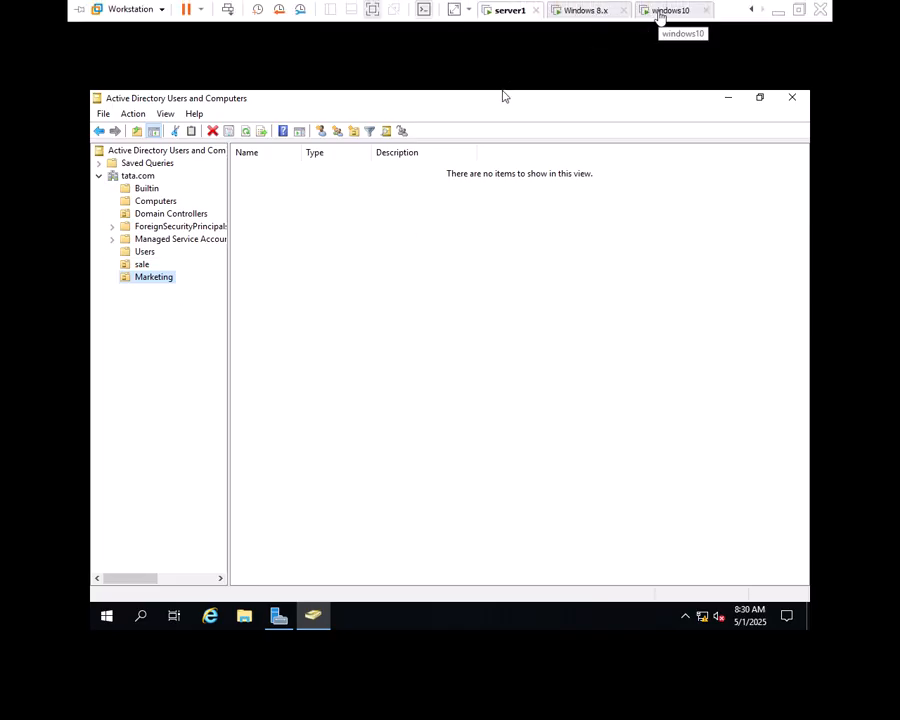
Step: Switch to the Windows 8.x VM, briefly open and close its Settings, and capture input in the guest
{"action": "left_click", "coordinate": [593, 12]}
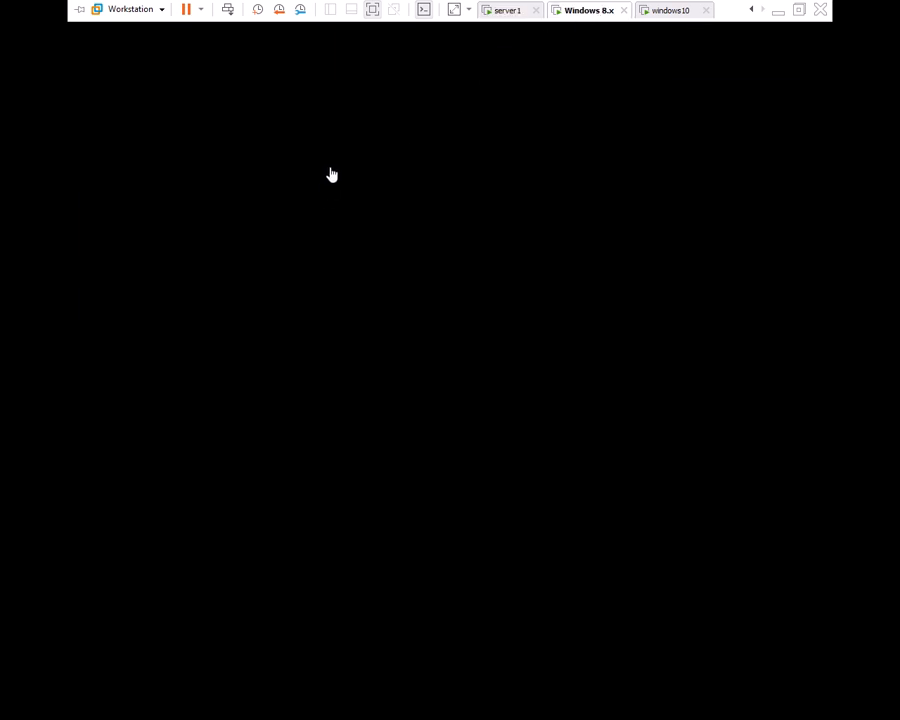
{"action": "left_click", "coordinate": [152, 14]}
{"action": "mouse_move", "coordinate": [149, 76]}
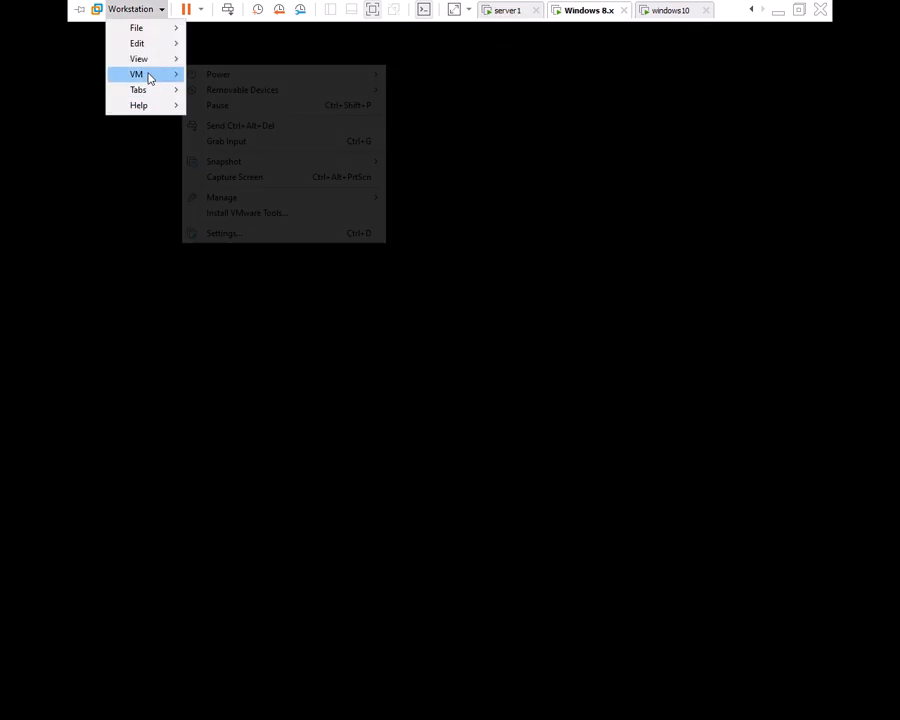
{"action": "left_click", "coordinate": [267, 236]}
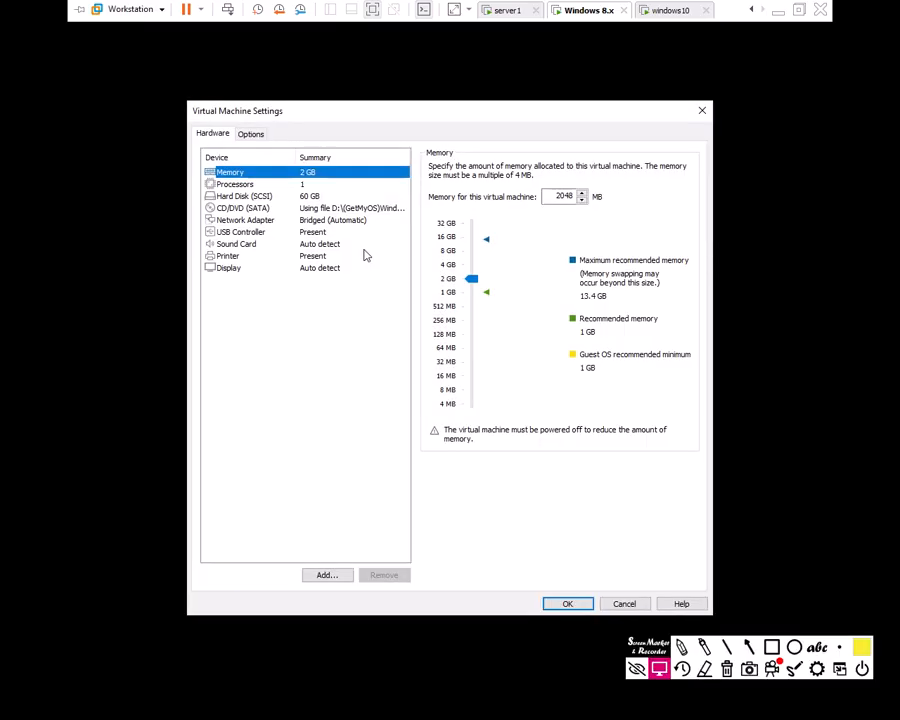
{"action": "left_click", "coordinate": [702, 110]}
{"action": "left_click", "coordinate": [665, 169]}
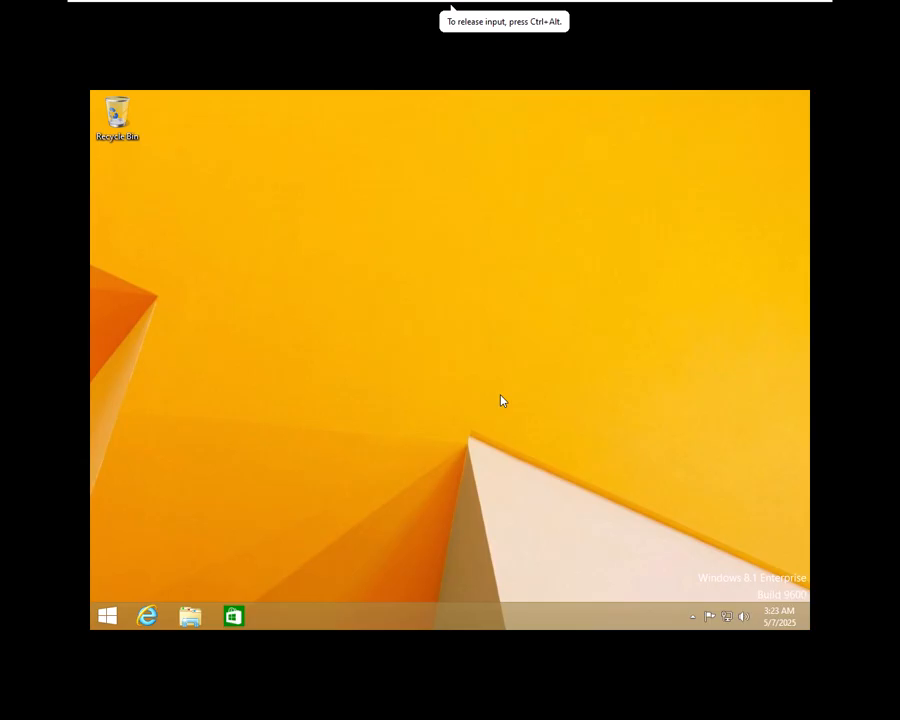
Step: Open Network Connections via ncpa.cpl and bring up Ethernet0's TCP/IPv4 properties
{"action": "key", "text": "super+r"}
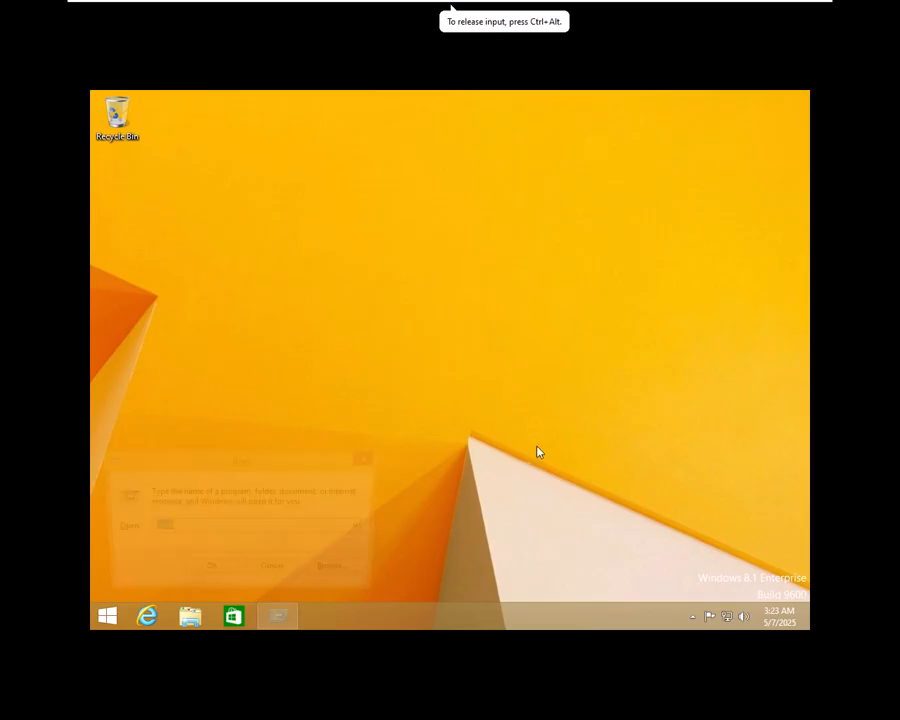
{"action": "type", "text": "ncpa.cpl"}
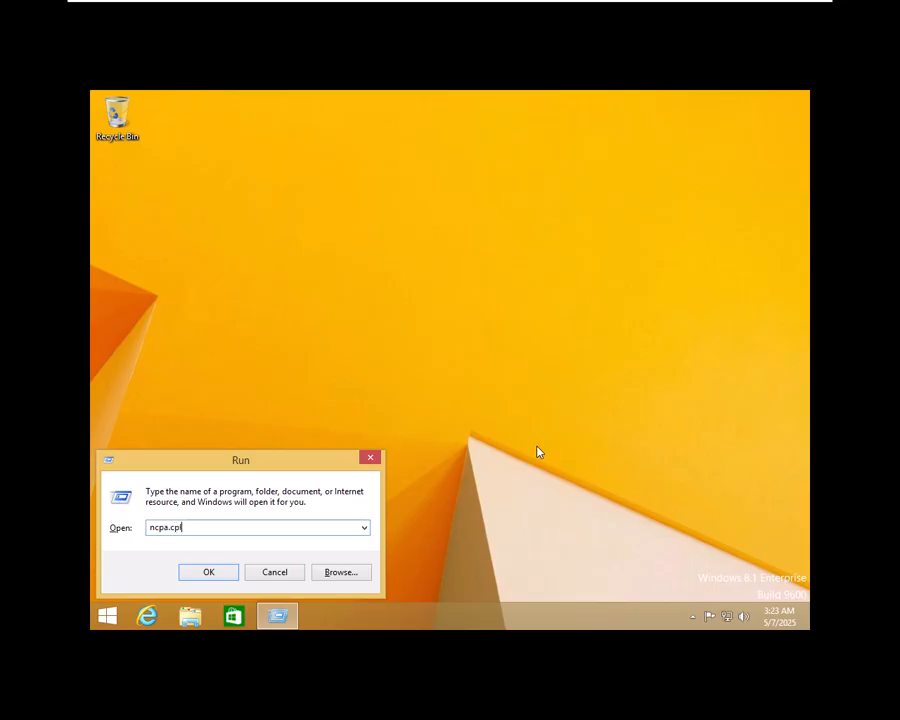
{"action": "key", "text": "Return"}
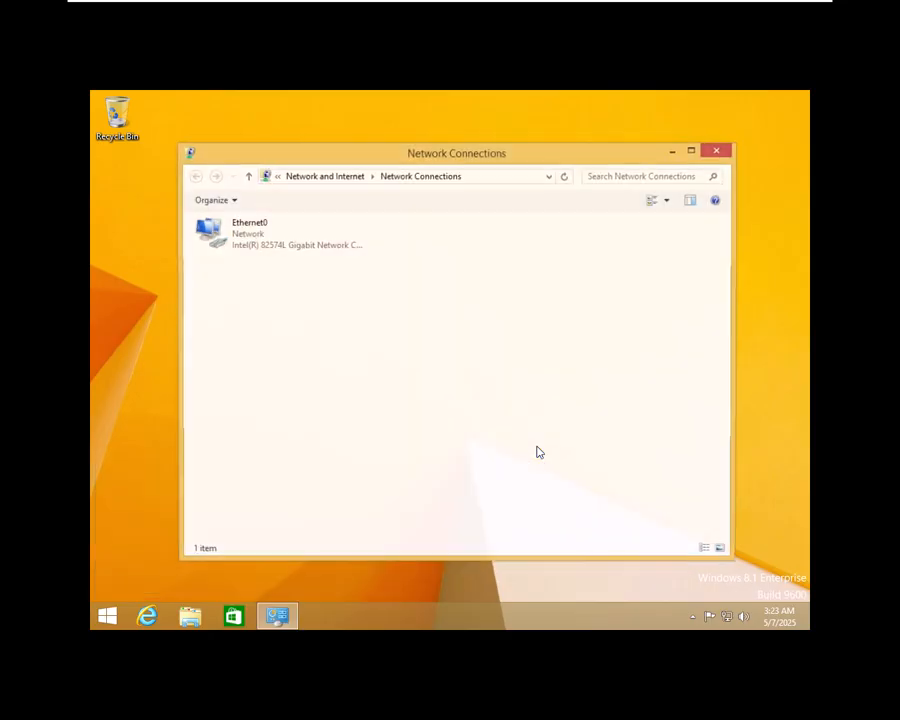
{"action": "right_click", "coordinate": [241, 245]}
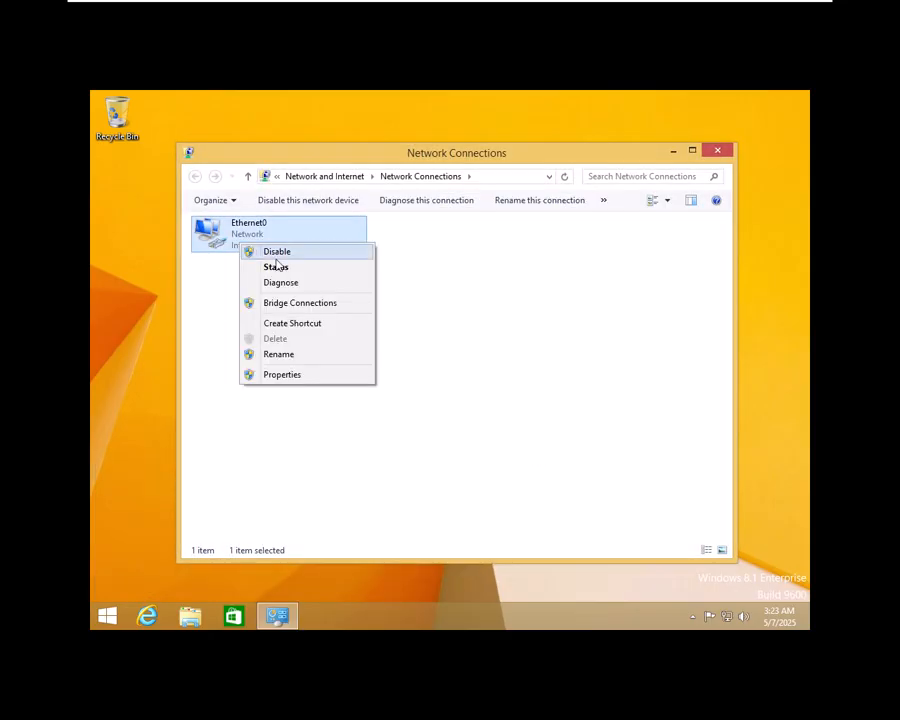
{"action": "left_click", "coordinate": [296, 378]}
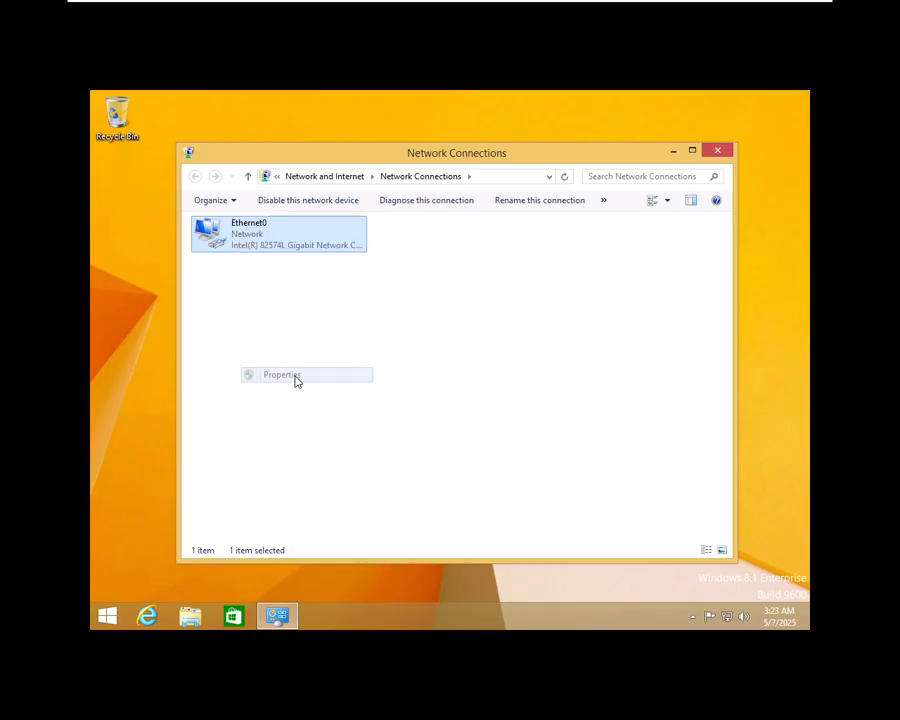
{"action": "scroll", "coordinate": [329, 392], "scroll_direction": "down", "scroll_amount": 1}
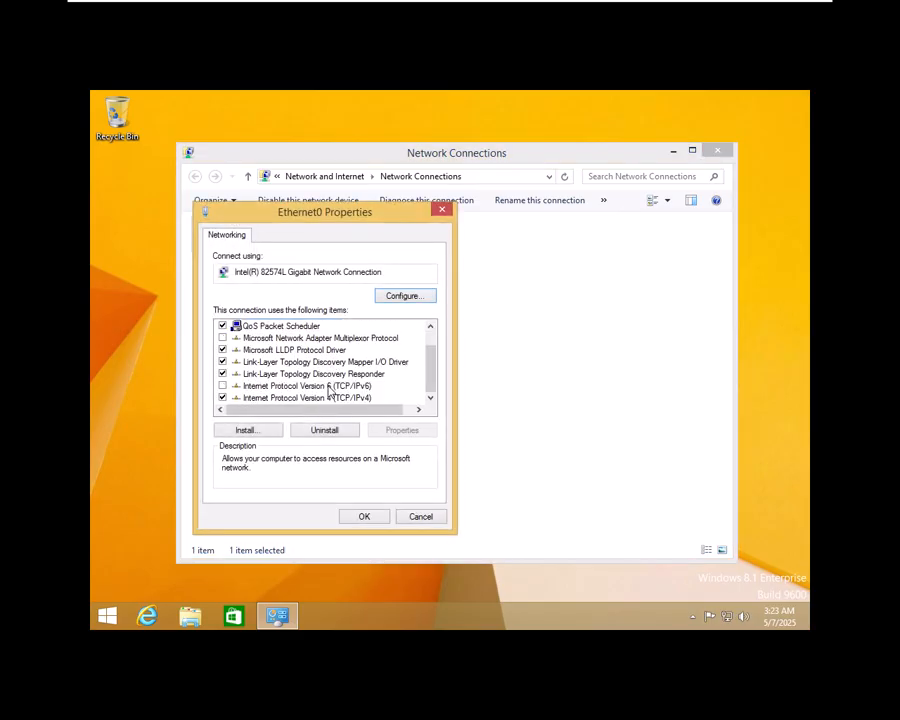
{"action": "left_click", "coordinate": [250, 397]}
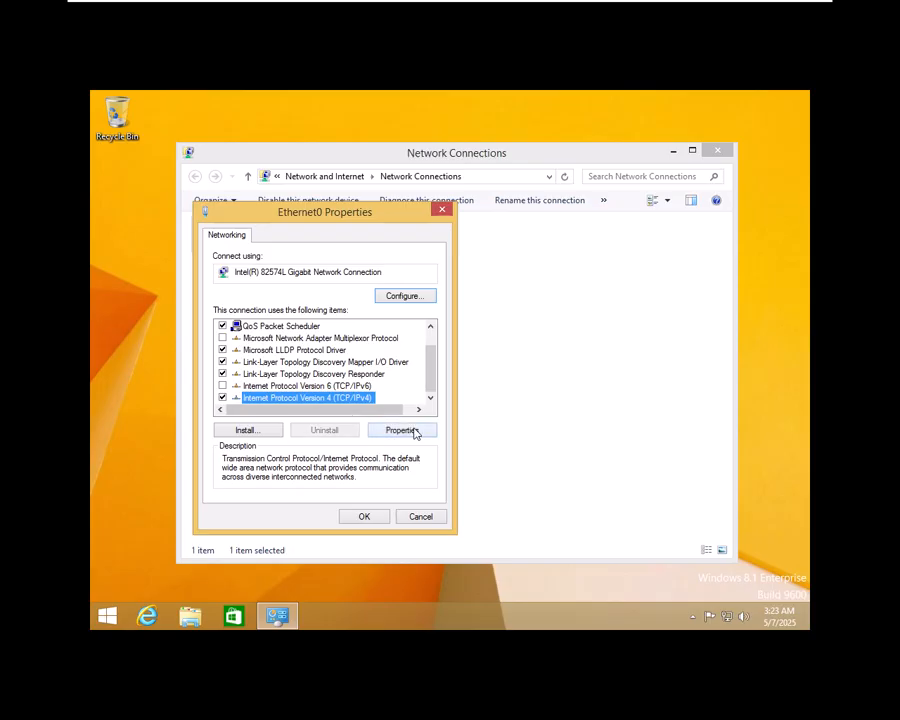
{"action": "left_click", "coordinate": [410, 430]}
Step: Assign static IP 192.168.254.10, mask 255.255.255.0, gateway and DNS 192.168.254.1, and apply
{"action": "left_click", "coordinate": [340, 369]}
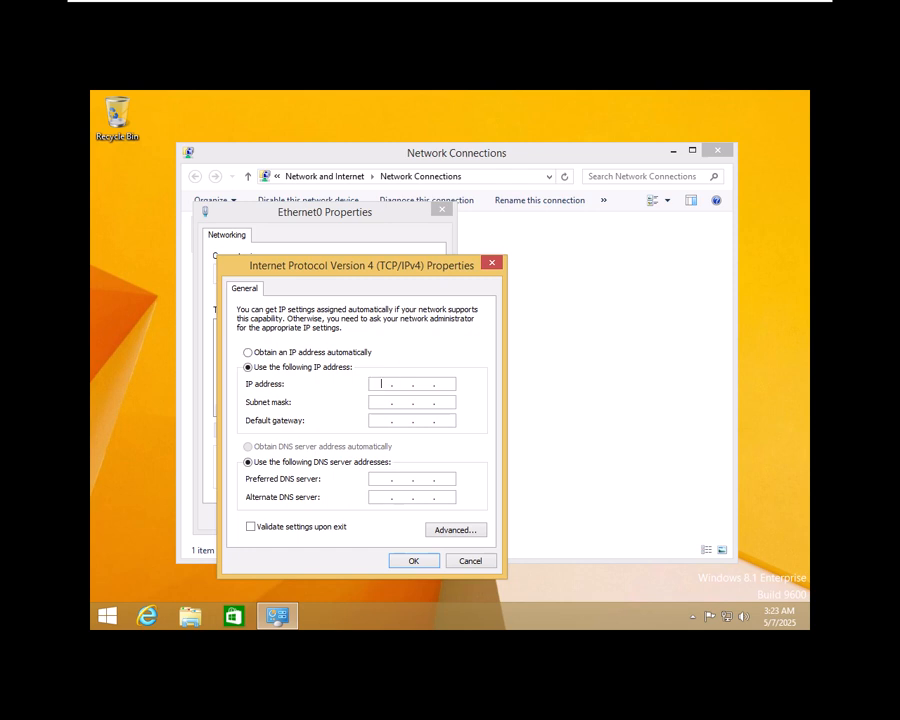
{"action": "type", "text": "192.168."}
{"action": "type", "text": "254."}
{"action": "type", "text": "10"}
{"action": "key", "text": "Tab"}
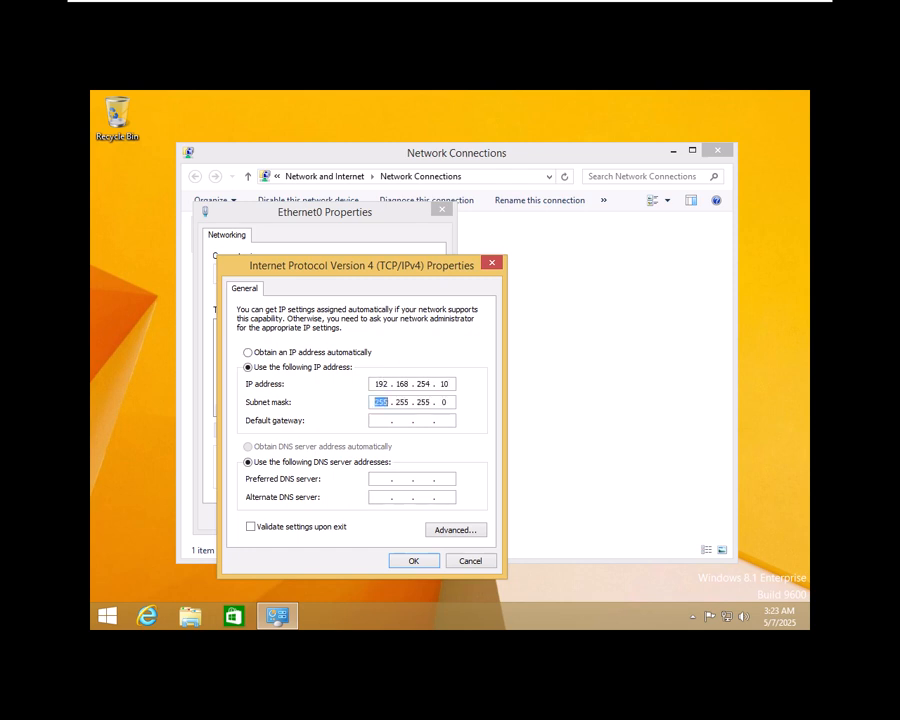
{"action": "key", "text": "Tab"}
{"action": "type", "text": "192 . 168 . 254 . 1"}
{"action": "key", "text": "Tab"}
{"action": "key", "text": "Tab"}
{"action": "type", "text": "192 . 168 . 25"}
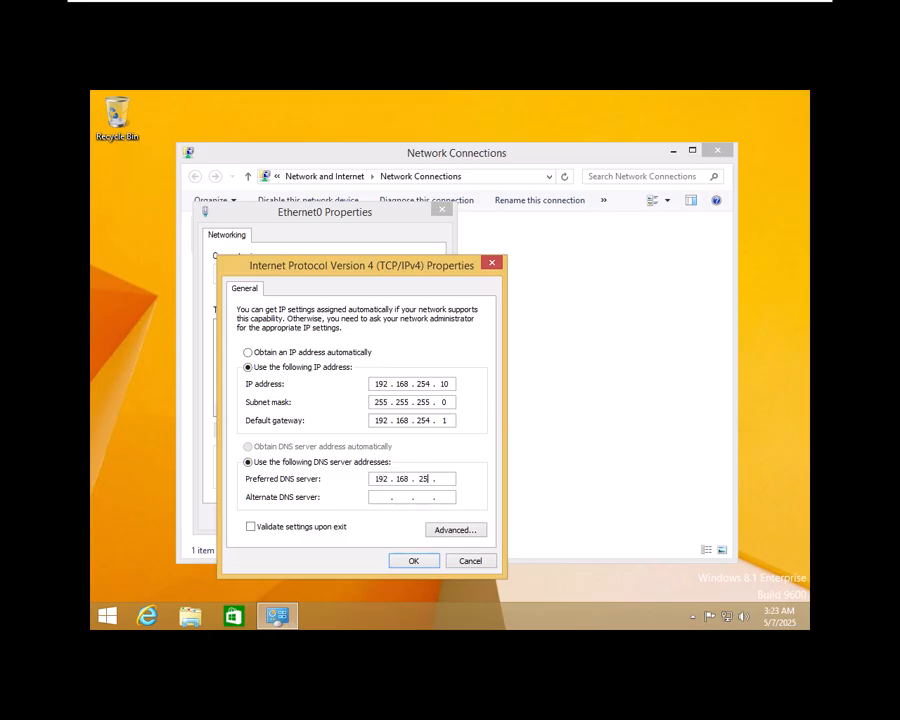
{"action": "type", "text": "4"}
{"action": "left_click", "coordinate": [414, 563]}
{"action": "left_click", "coordinate": [365, 517]}
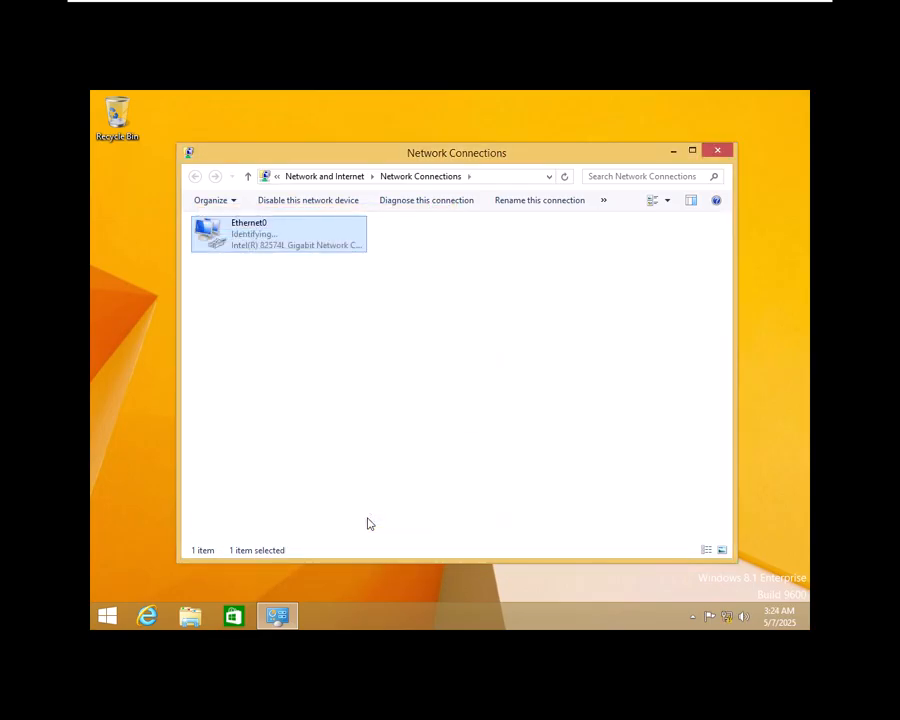
Step: Close Network Connections and allow device discovery on this network
{"action": "left_click", "coordinate": [714, 149]}
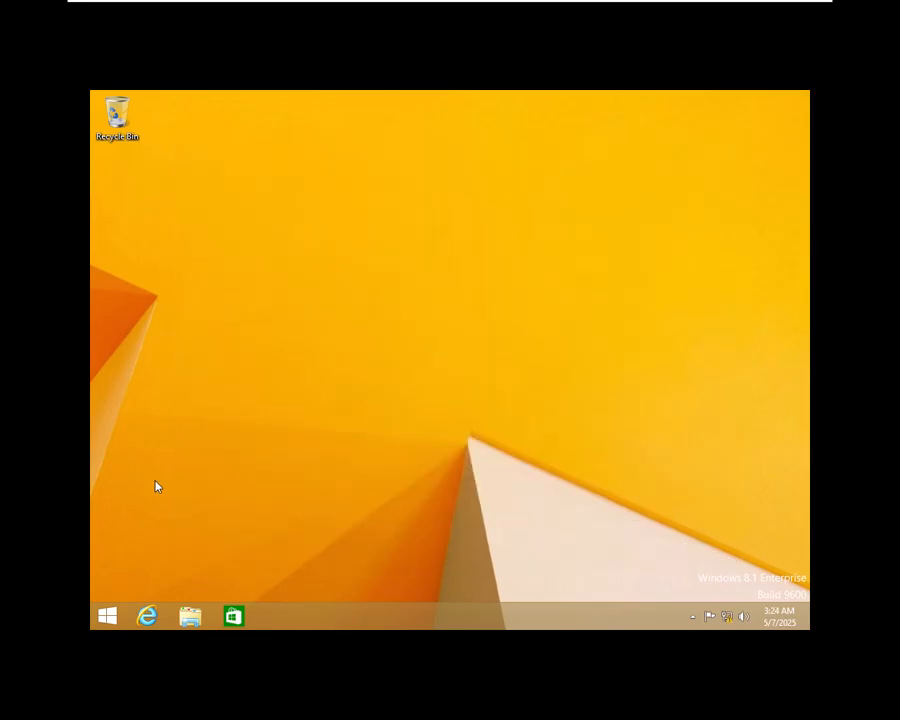
{"action": "left_click", "coordinate": [122, 610]}
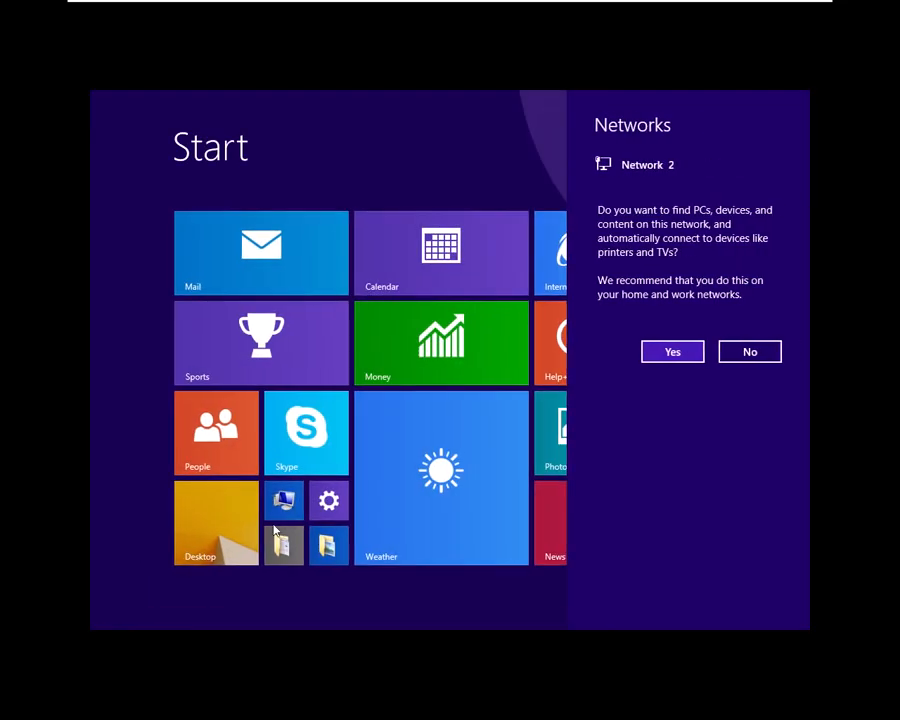
{"action": "left_click", "coordinate": [694, 357]}
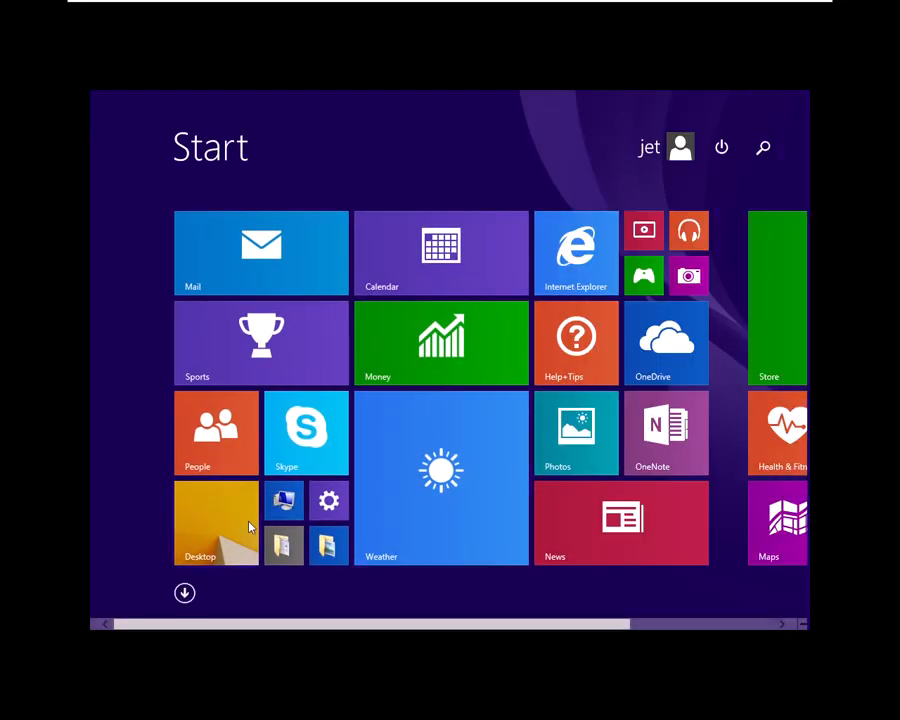
{"action": "left_click", "coordinate": [249, 526]}
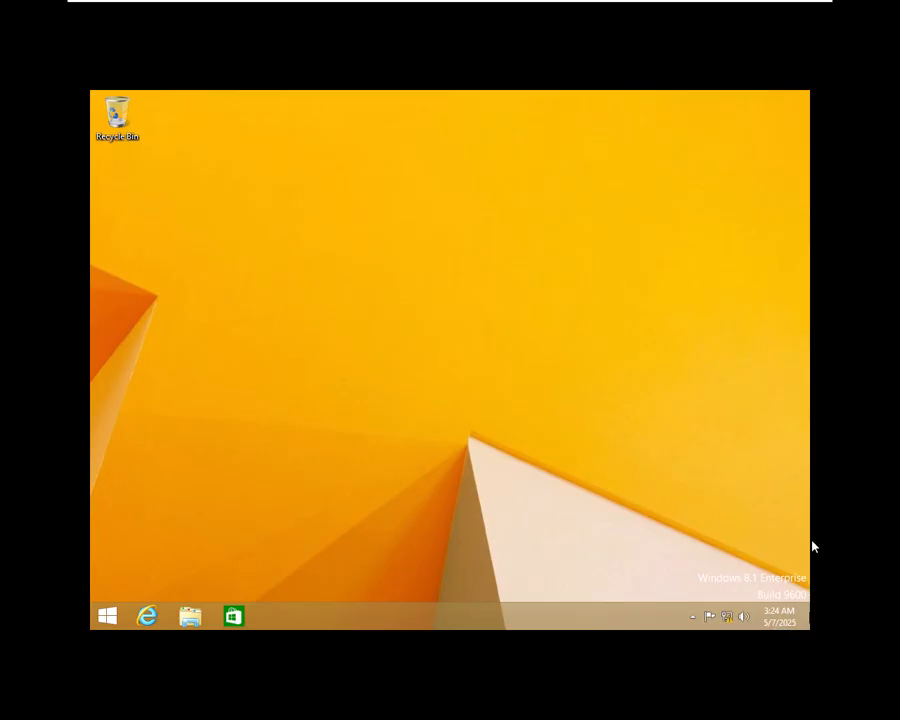
{"action": "left_click", "coordinate": [805, 378]}
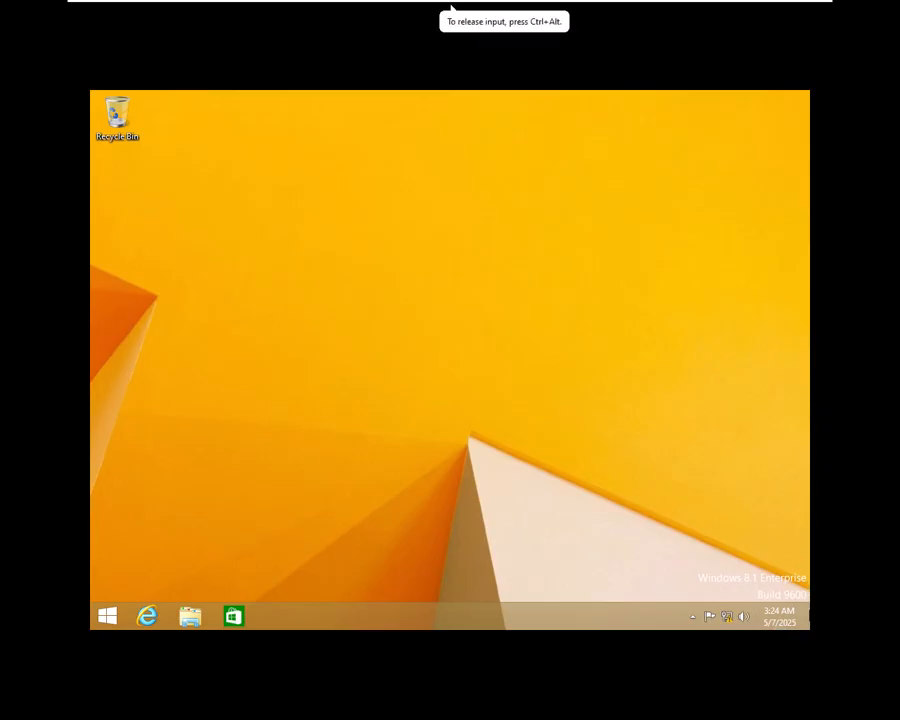
Step: Open Control Panel from the Settings charm and list items as small icons
{"action": "mouse_move", "coordinate": [808, 616]}
{"action": "left_click", "coordinate": [779, 494]}
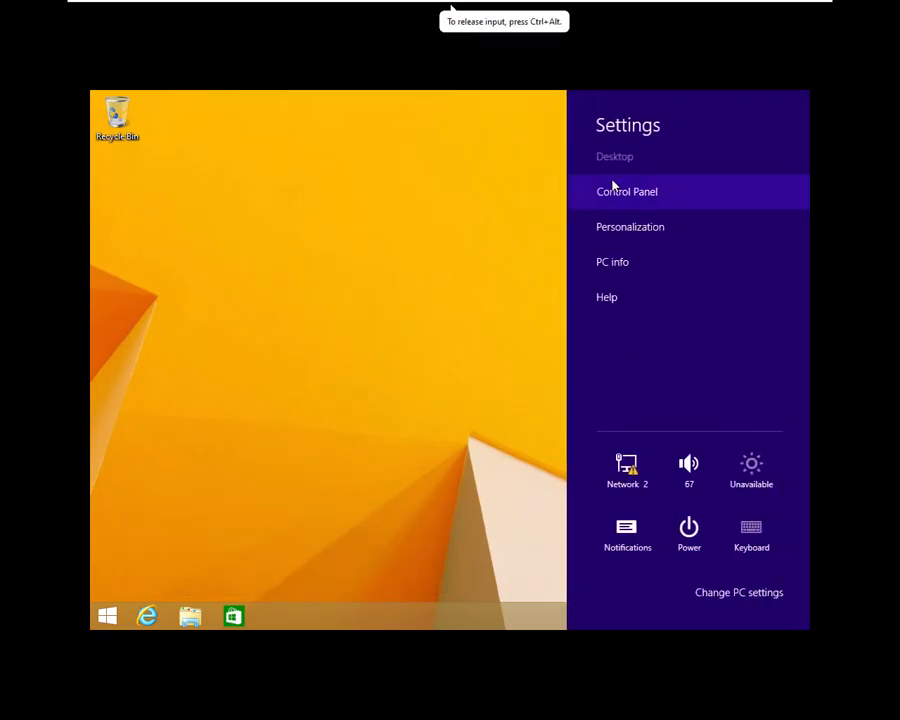
{"action": "left_click", "coordinate": [613, 192]}
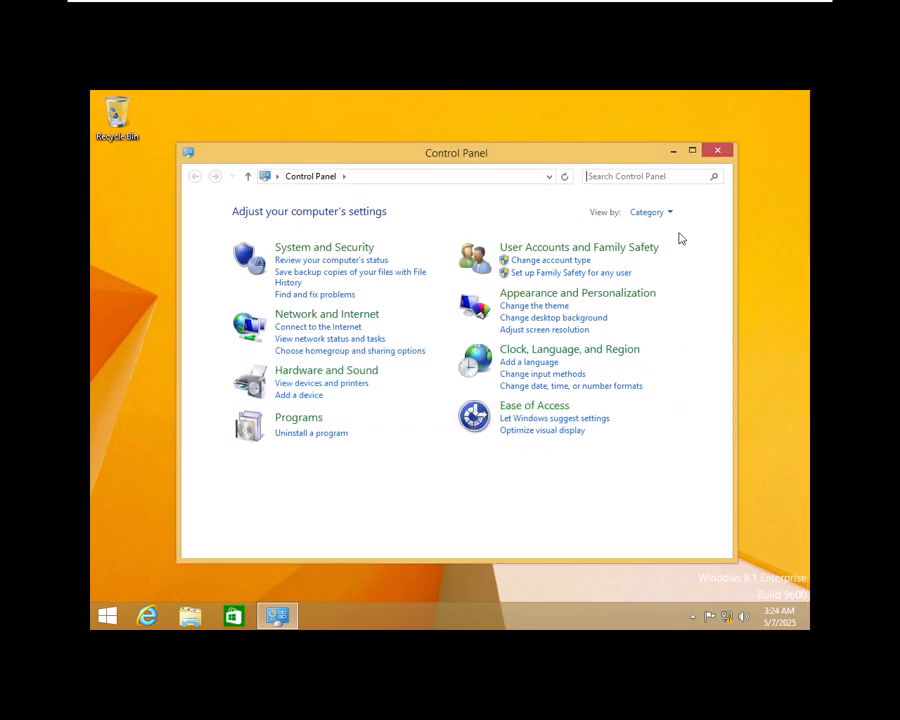
{"action": "left_click", "coordinate": [648, 212]}
{"action": "left_click", "coordinate": [660, 265]}
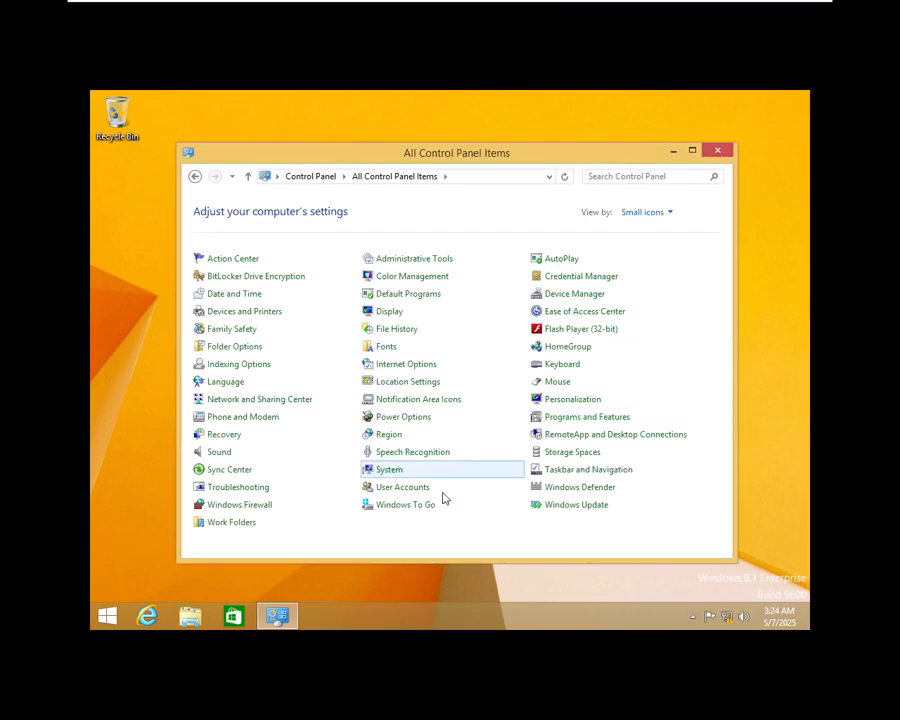
Step: Turn off Windows Firewall for both private and public networks
{"action": "left_click", "coordinate": [291, 505]}
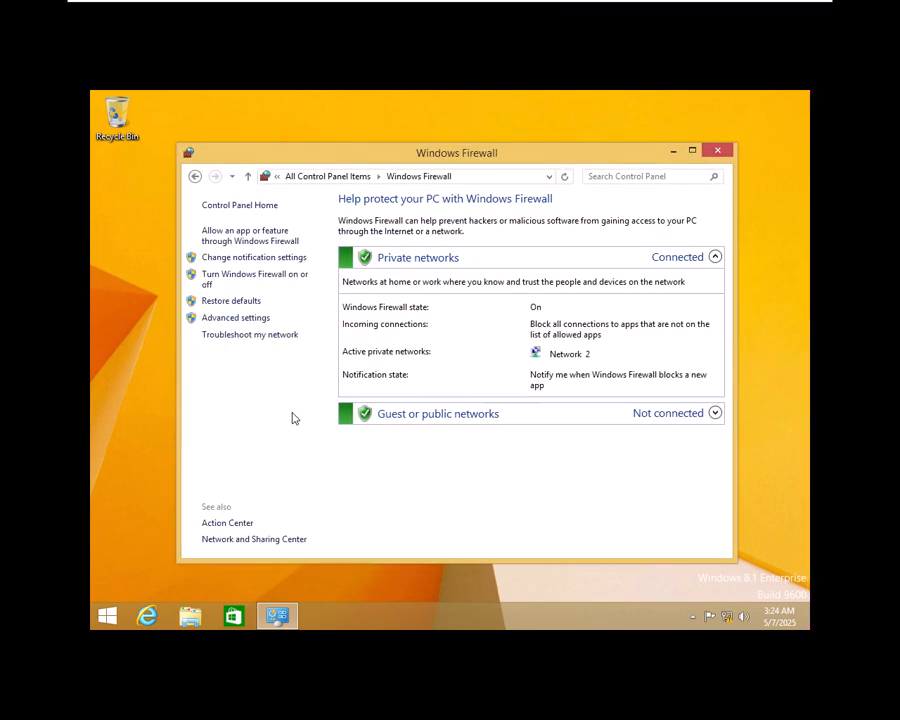
{"action": "left_click", "coordinate": [265, 280]}
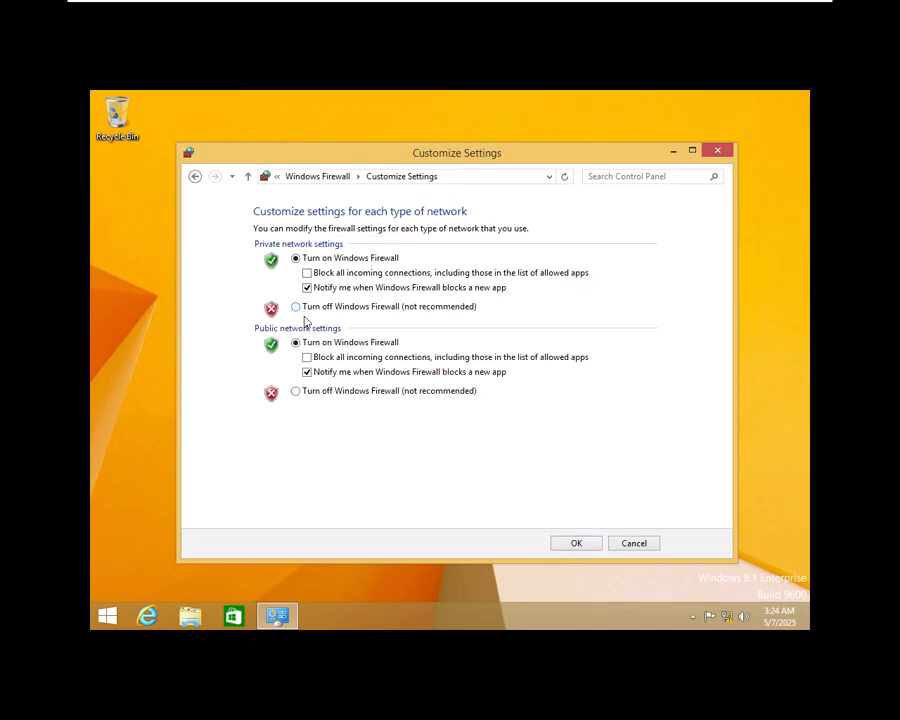
{"action": "left_click", "coordinate": [295, 306]}
{"action": "left_click", "coordinate": [295, 391]}
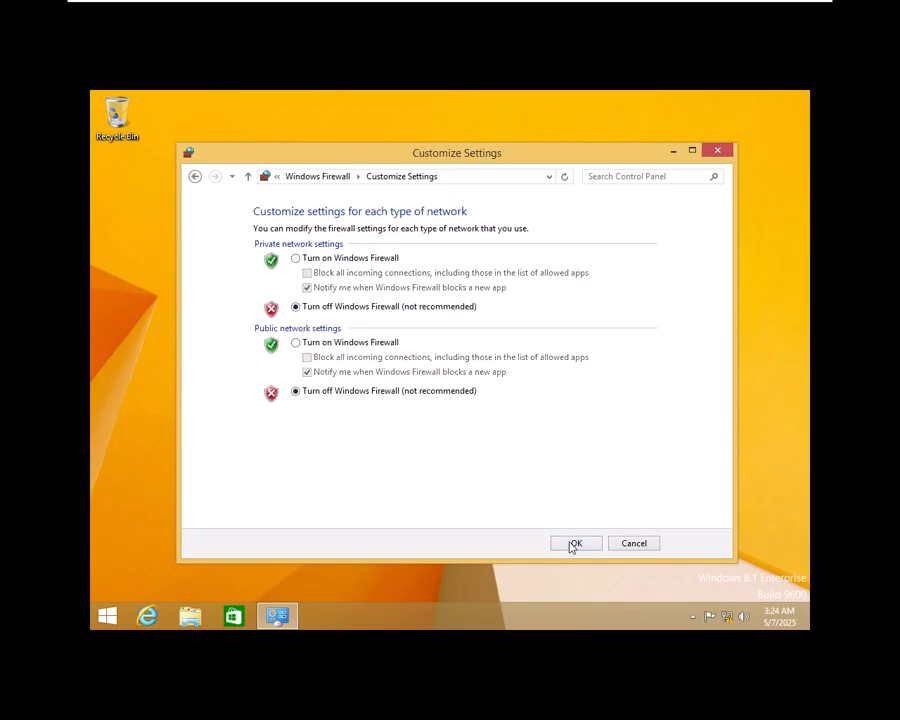
{"action": "left_click", "coordinate": [574, 544]}
{"action": "left_click", "coordinate": [717, 150]}
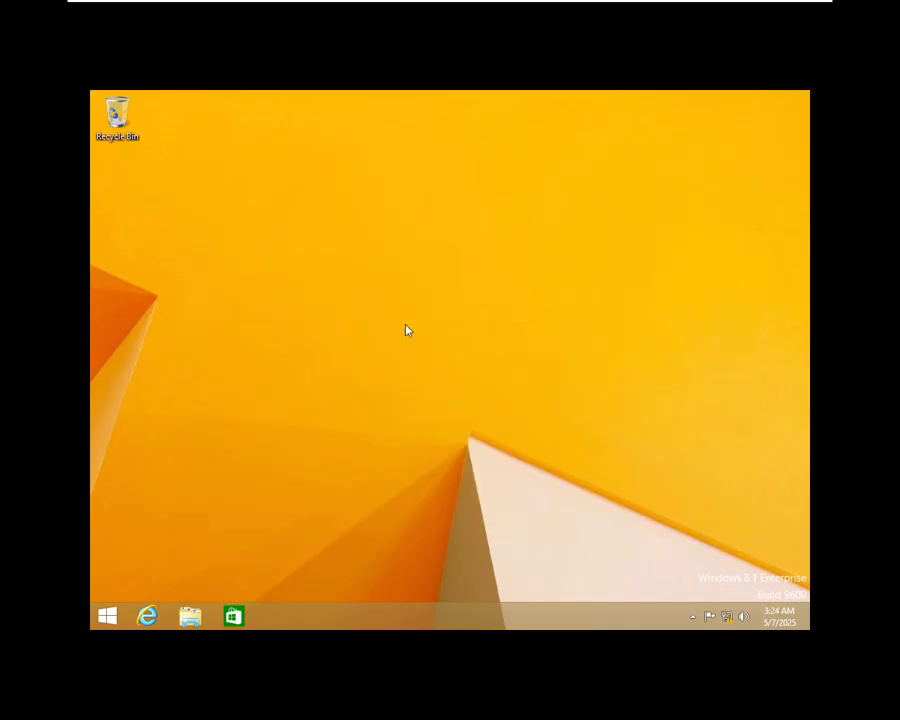
{"action": "key", "text": "super+r"}
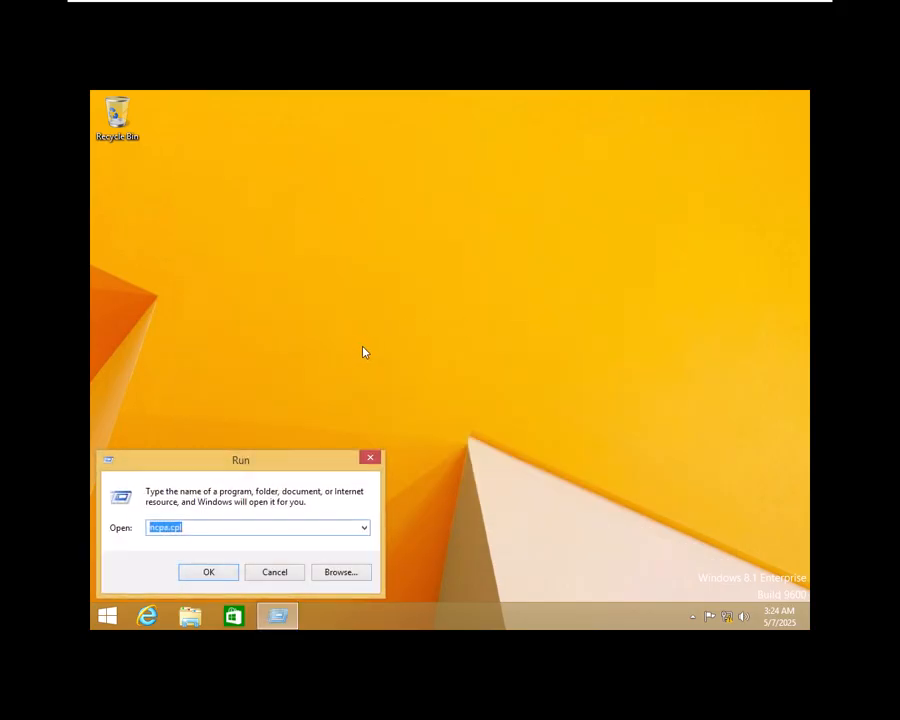
{"action": "type", "text": "cmd"}
{"action": "key", "text": "Return"}
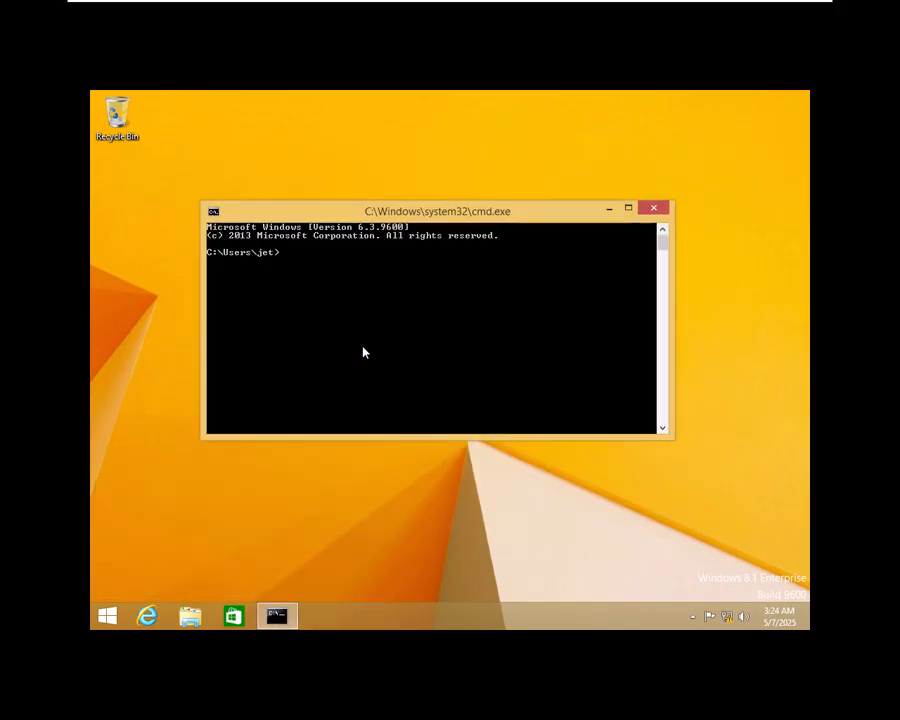
{"action": "type", "text": "ping 192.168.254.1"}
{"action": "key", "text": "Return"}
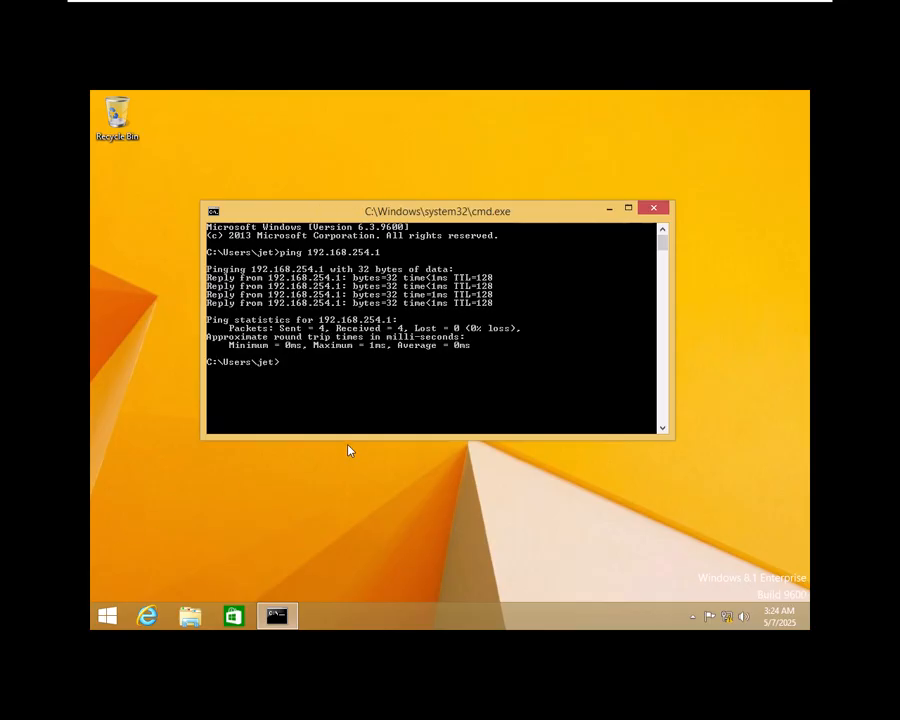
{"action": "left_click", "coordinate": [653, 208]}
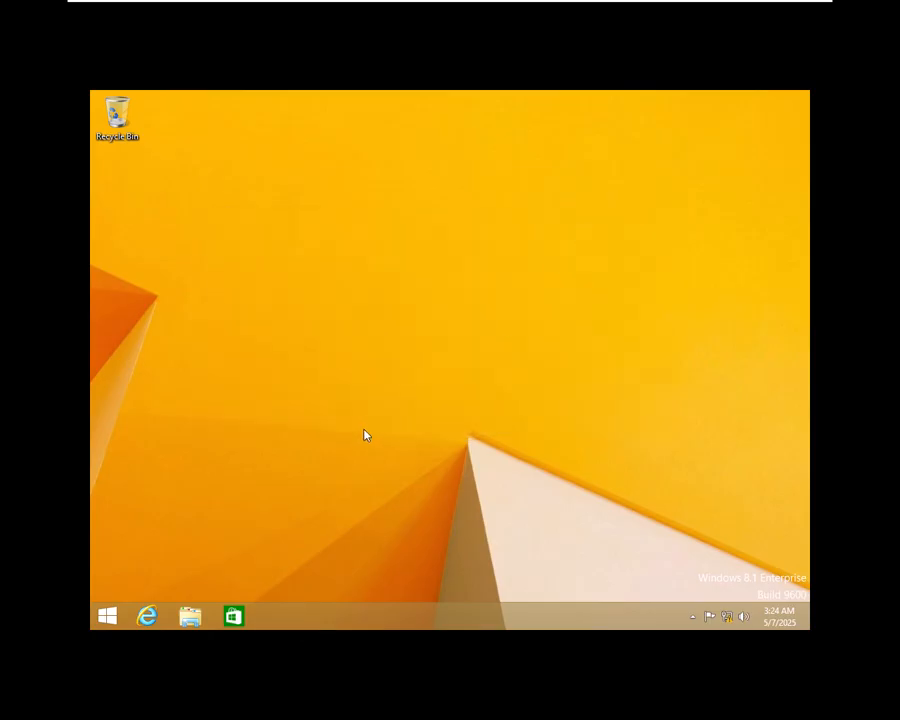
Step: Open This PC's system properties and start changing the computer's domain membership
{"action": "left_click", "coordinate": [190, 616]}
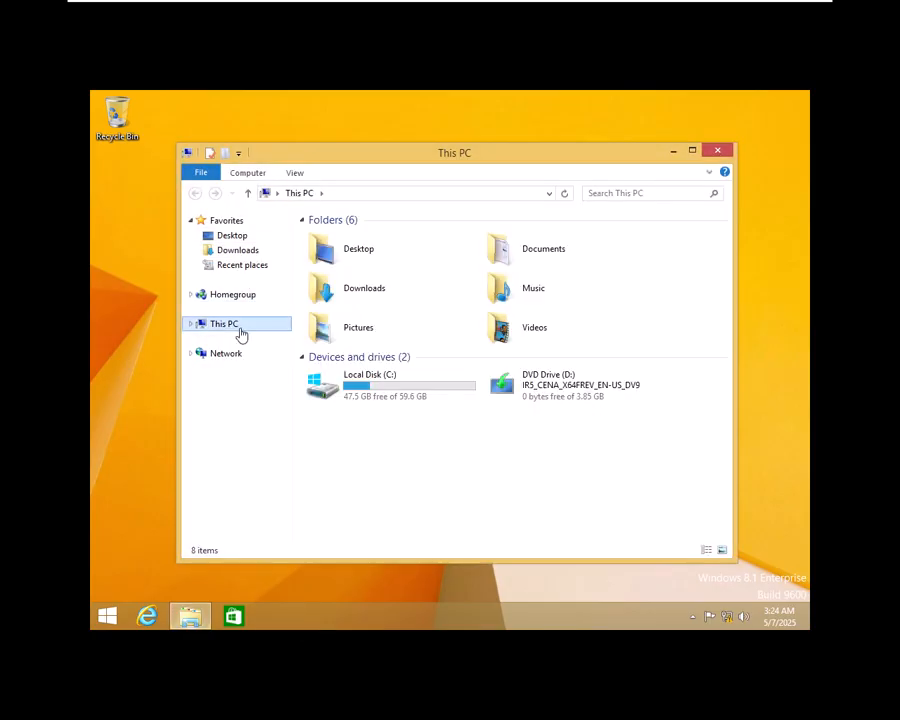
{"action": "right_click", "coordinate": [222, 327]}
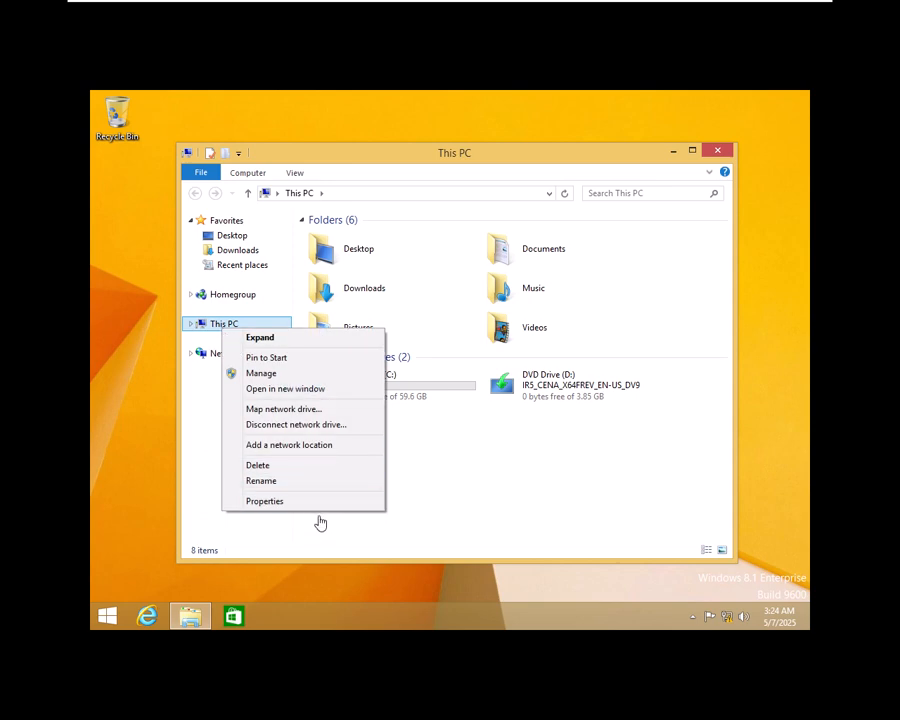
{"action": "left_click", "coordinate": [264, 501]}
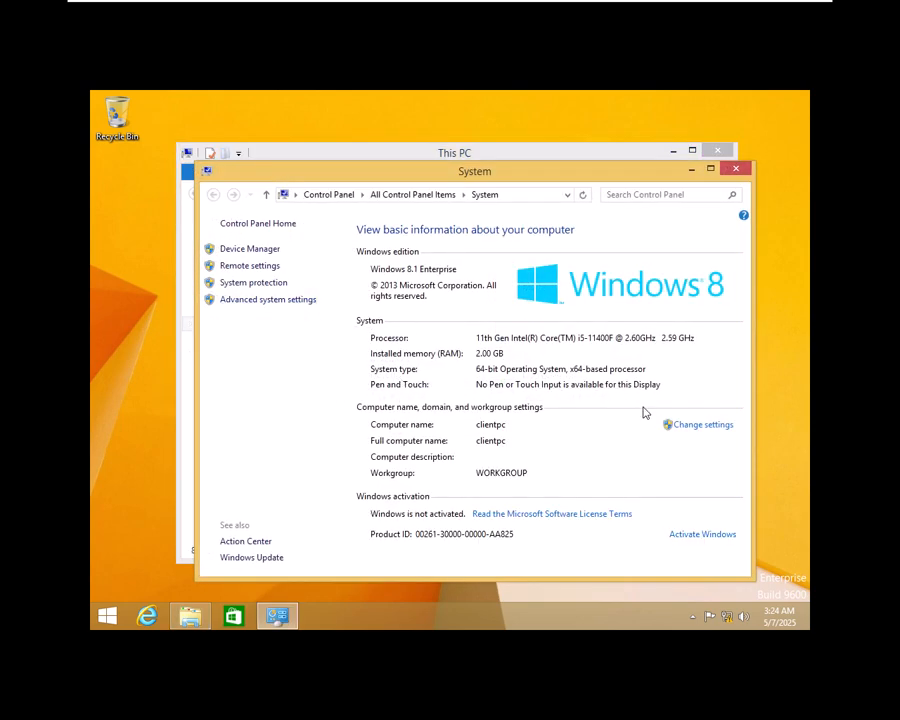
{"action": "left_click", "coordinate": [696, 430]}
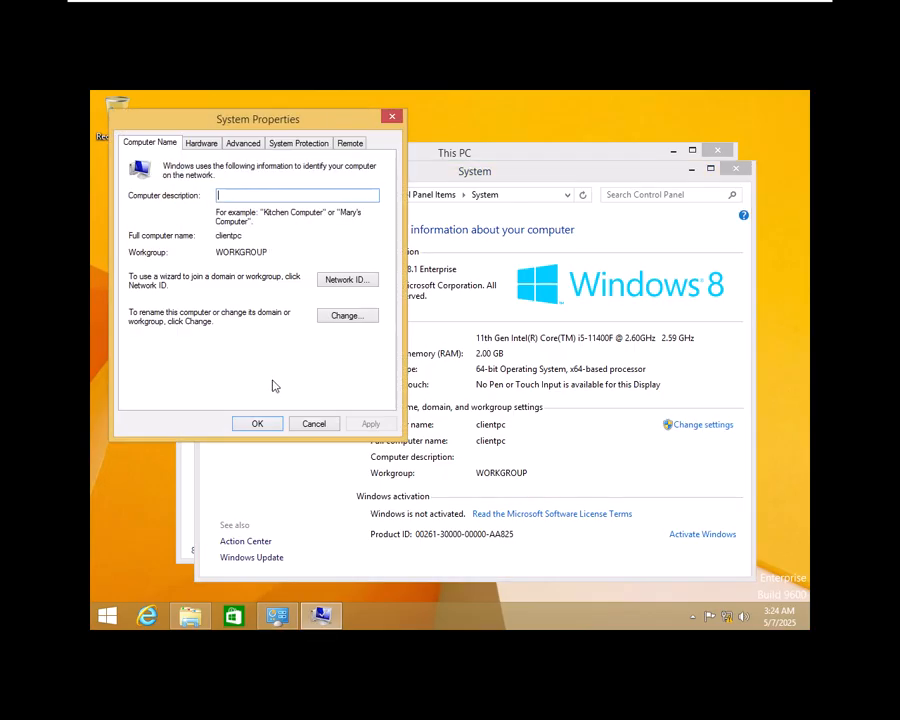
{"action": "left_click", "coordinate": [349, 316]}
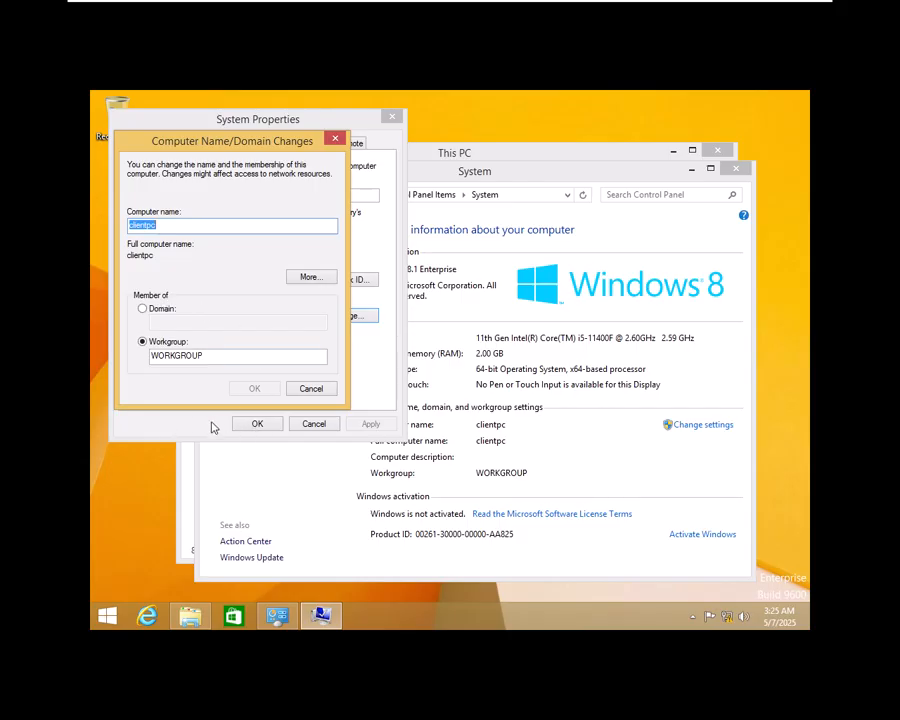
Step: Join clientpc to the tata.com domain using the administrator account credentials
{"action": "left_click", "coordinate": [145, 310]}
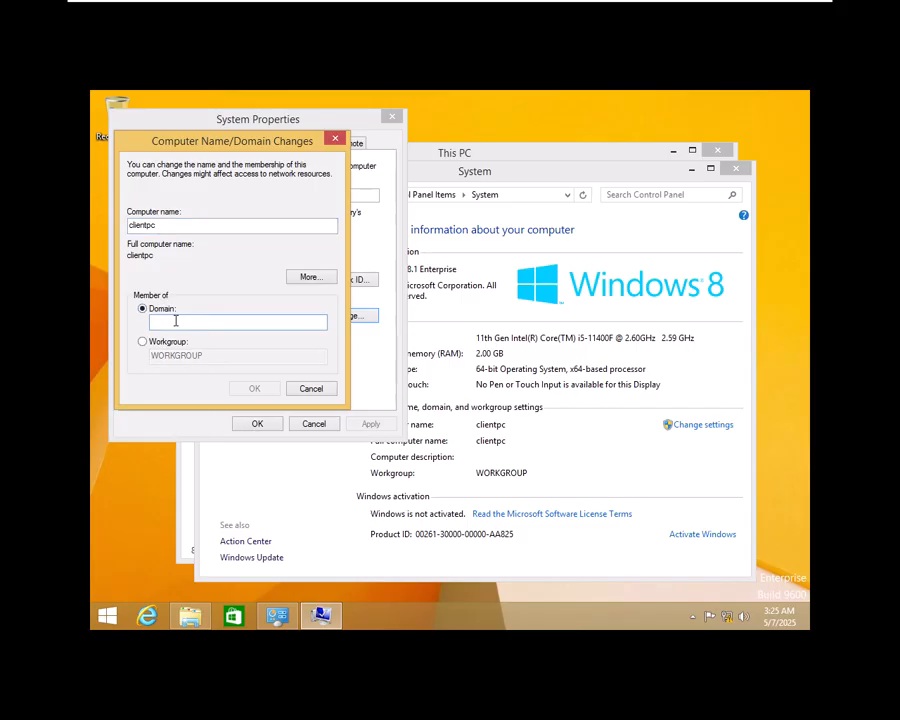
{"action": "type", "text": "tata.com"}
{"action": "left_click", "coordinate": [254, 388]}
{"action": "left_click", "coordinate": [228, 266]}
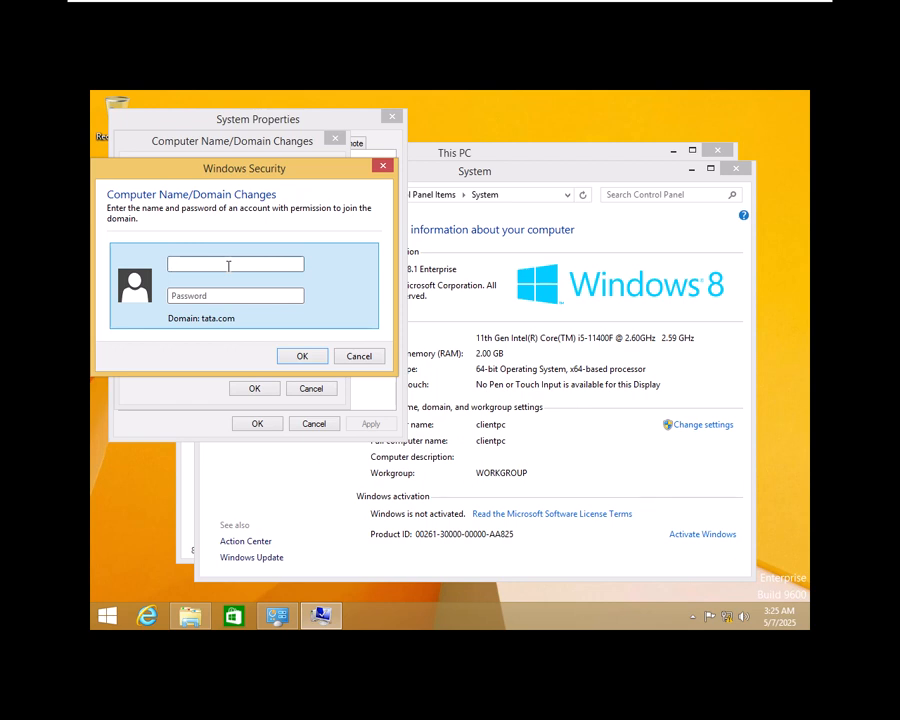
{"action": "type", "text": "administrator•"}
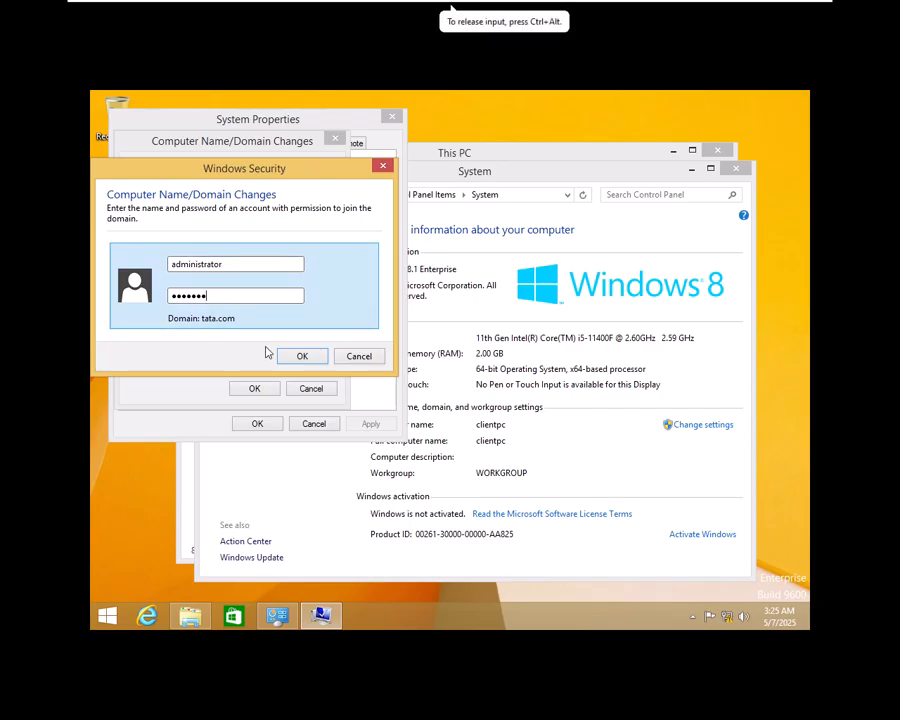
{"action": "left_click", "coordinate": [302, 356]}
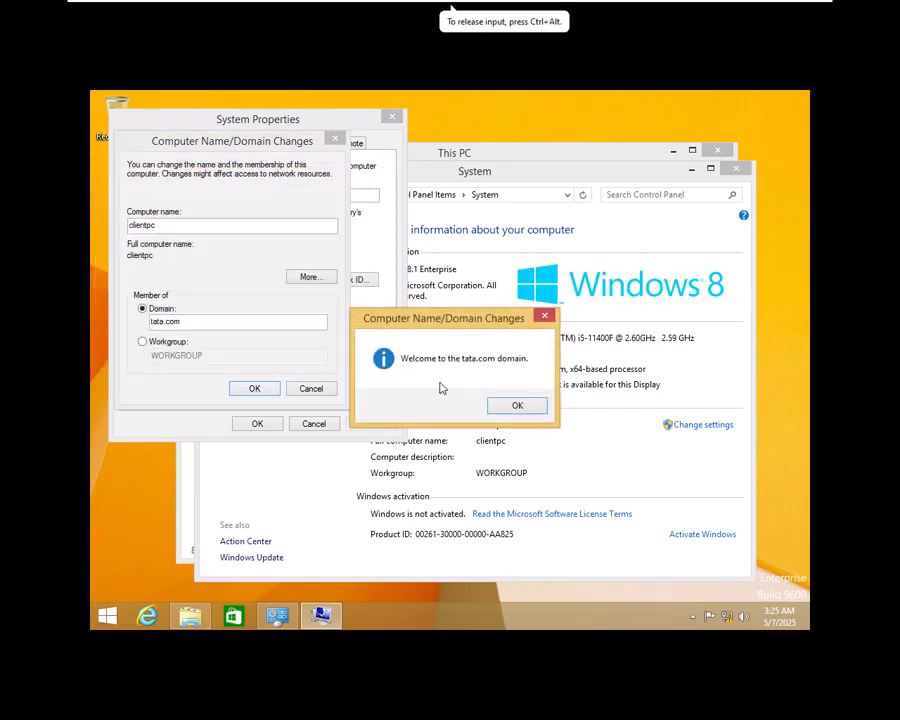
Step: Acknowledge the welcome and restart notices, then restart the computer now
{"action": "left_click", "coordinate": [518, 405]}
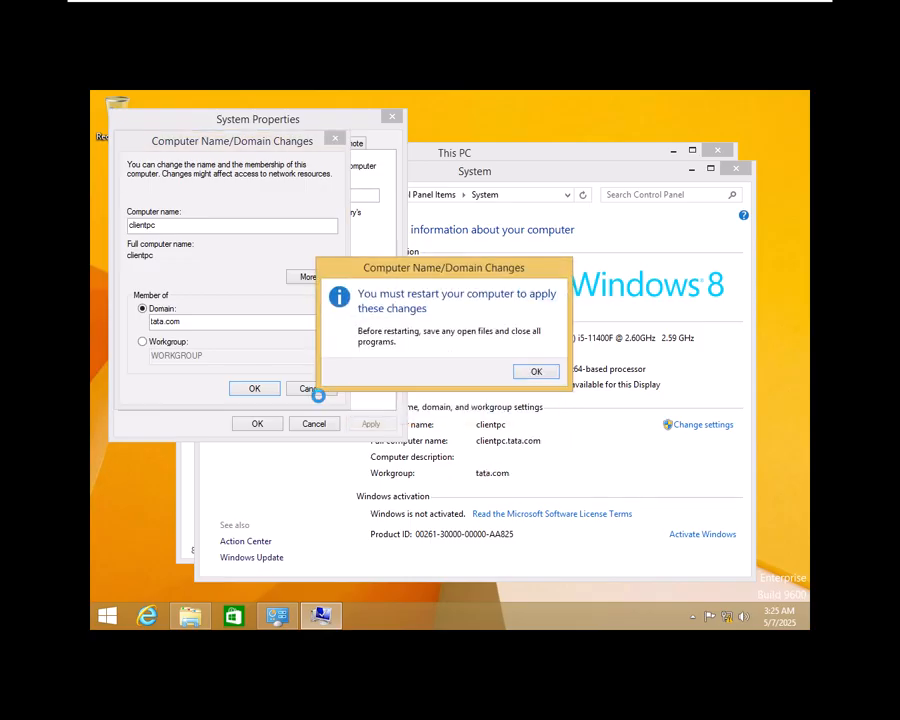
{"action": "left_click", "coordinate": [526, 372]}
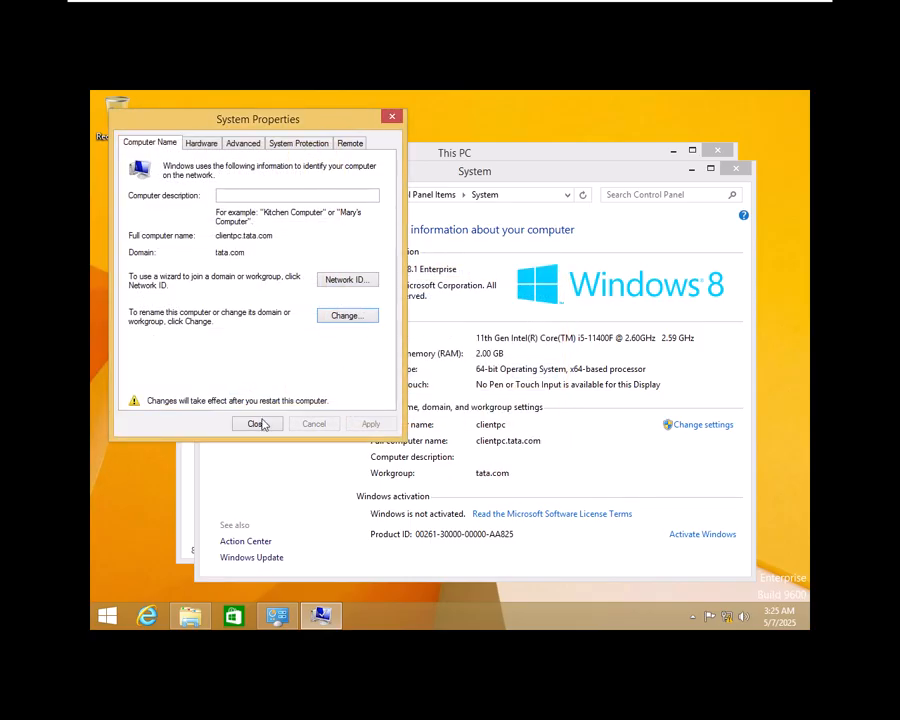
{"action": "left_click", "coordinate": [257, 423]}
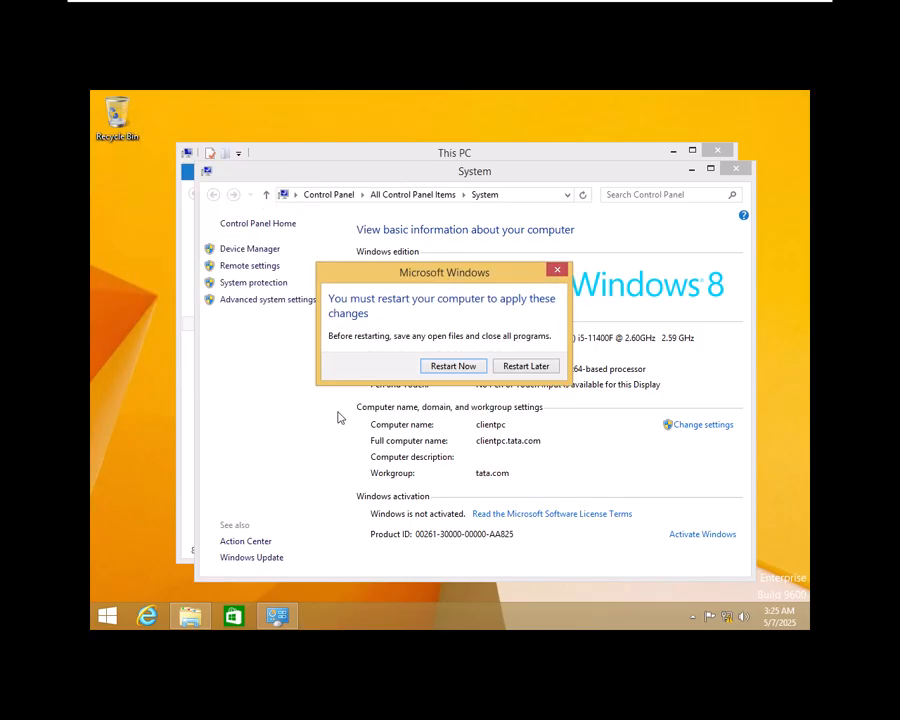
{"action": "left_click", "coordinate": [456, 368]}
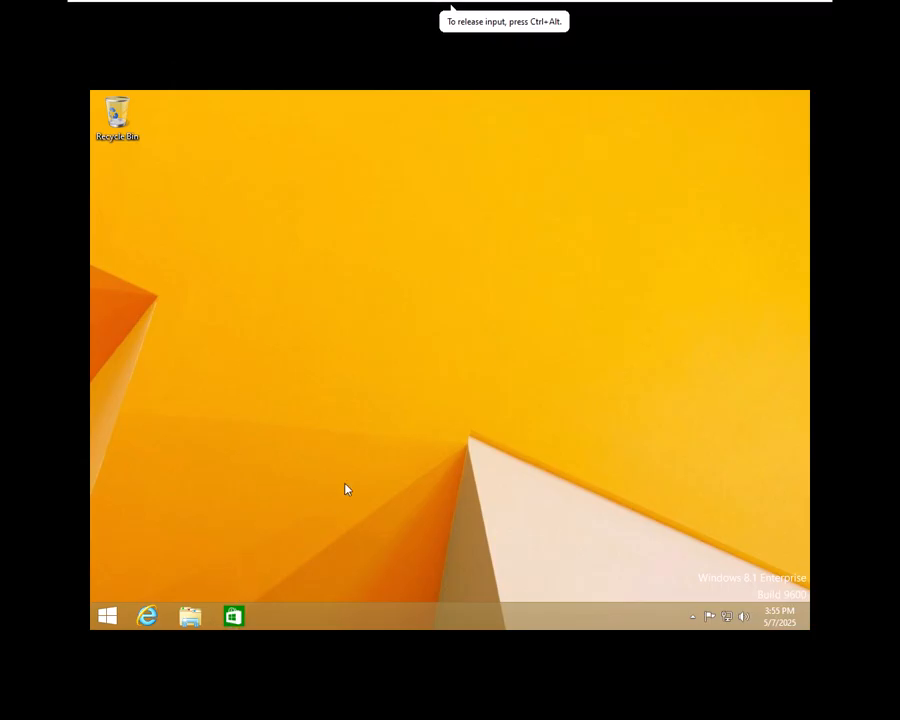
Step: Open Network Connections with ncpa.cpl and bring up Ethernet0's properties
{"action": "key", "text": "super+r"}
{"action": "type", "text": "nc"}
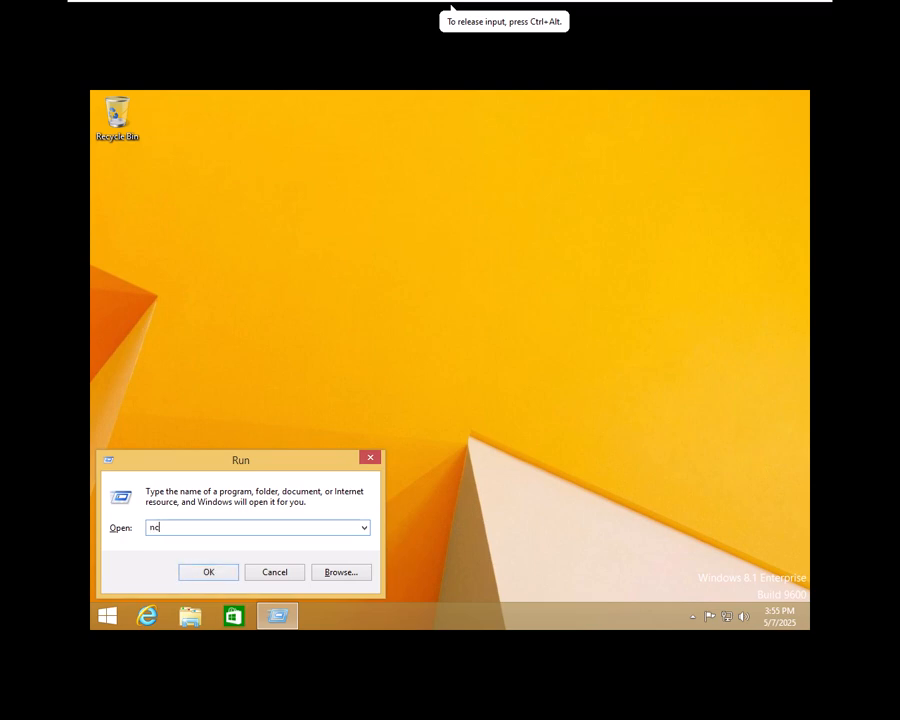
{"action": "type", "text": "pa.cpl"}
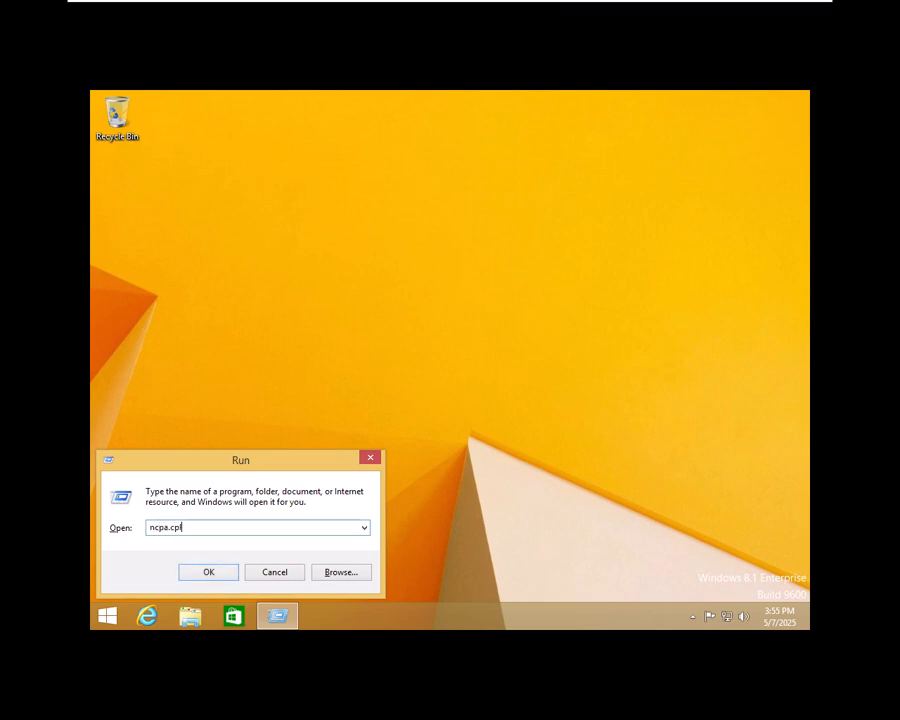
{"action": "key", "text": "Return"}
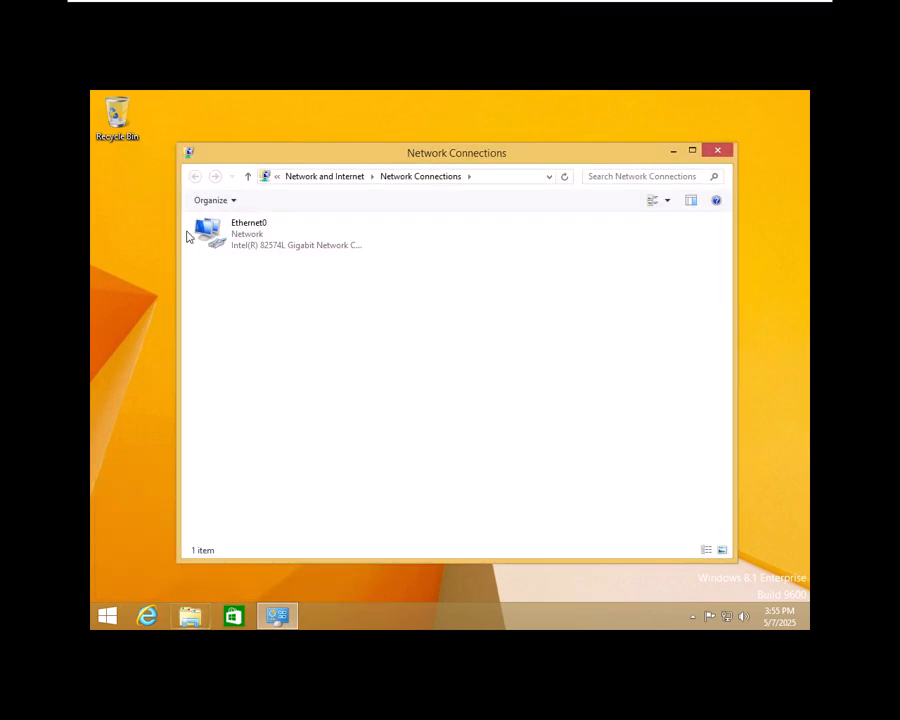
{"action": "right_click", "coordinate": [243, 229]}
{"action": "left_click", "coordinate": [274, 355]}
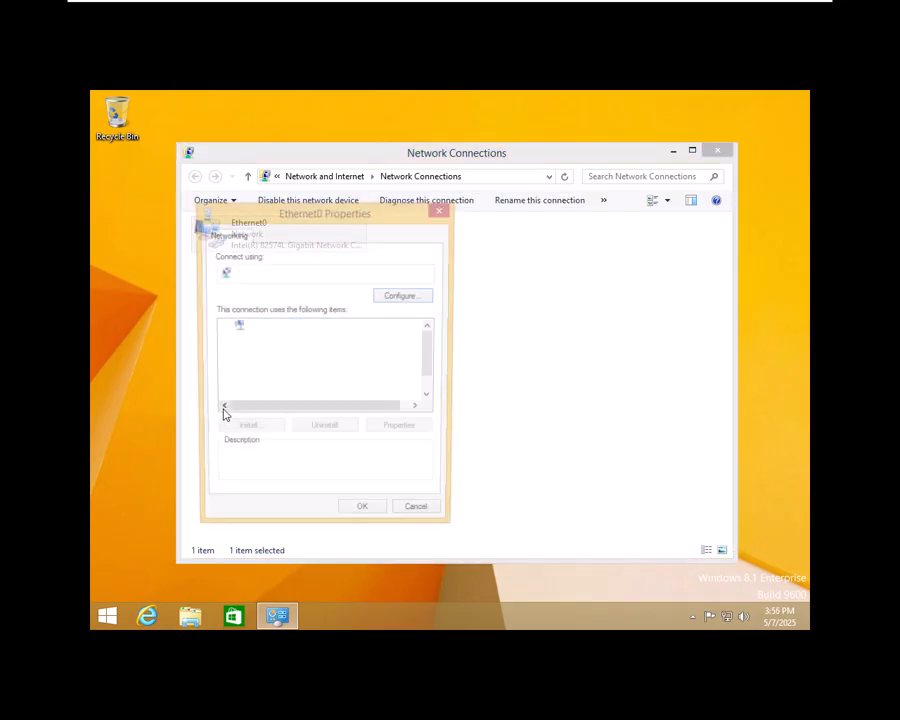
Step: Disable IPv6 on Ethernet0 and open its IPv4 settings
{"action": "scroll", "coordinate": [308, 368], "scroll_direction": "down", "scroll_amount": 1}
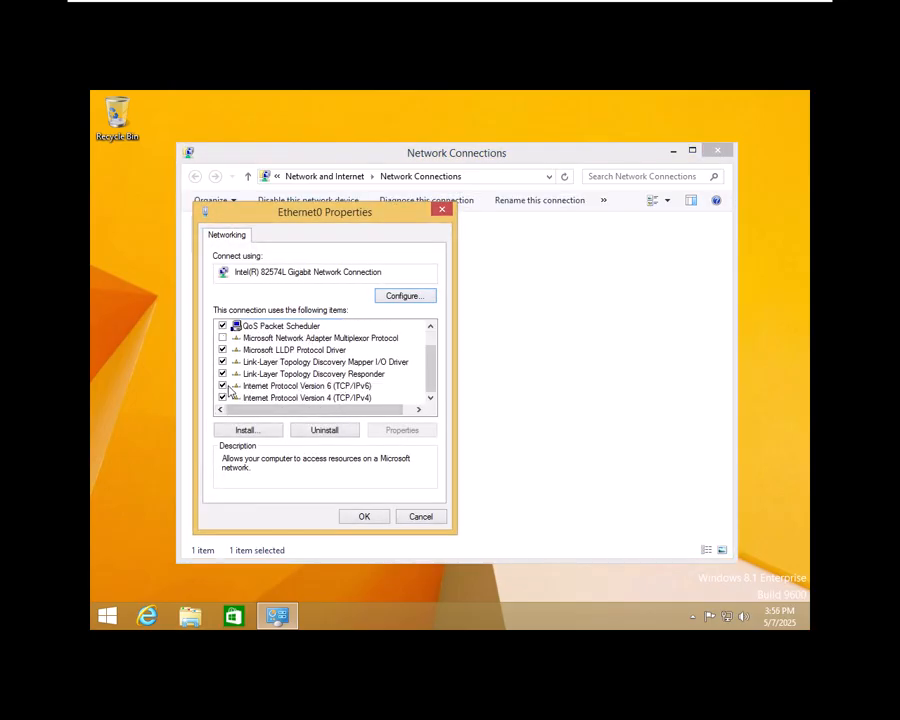
{"action": "left_click", "coordinate": [292, 386]}
{"action": "left_click", "coordinate": [287, 398]}
{"action": "left_click", "coordinate": [410, 429]}
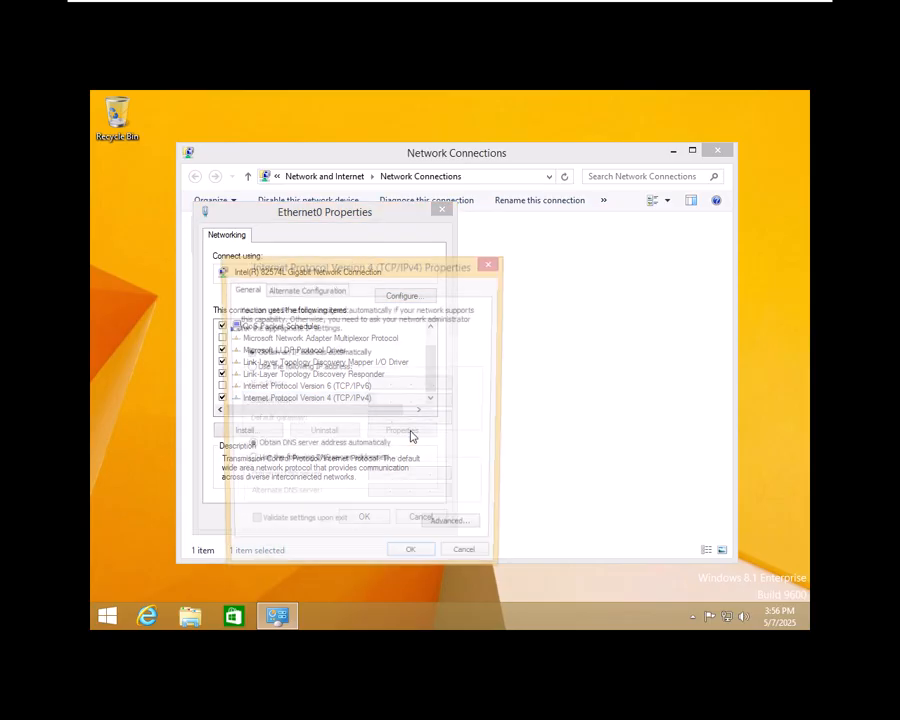
Step: Assign static IP 192.168.254.20/24 with gateway and DNS 192.168.254.1
{"action": "key", "text": "alt+s"}
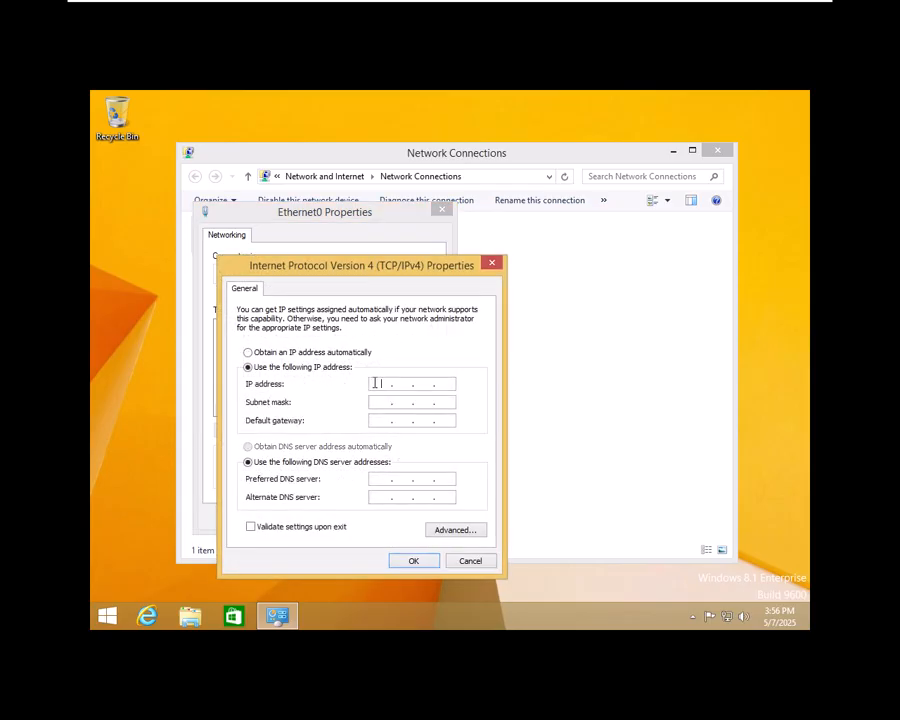
{"action": "type", "text": "192 . 168 . 254 . 20"}
{"action": "key", "text": "Tab"}
{"action": "key", "text": "Tab"}
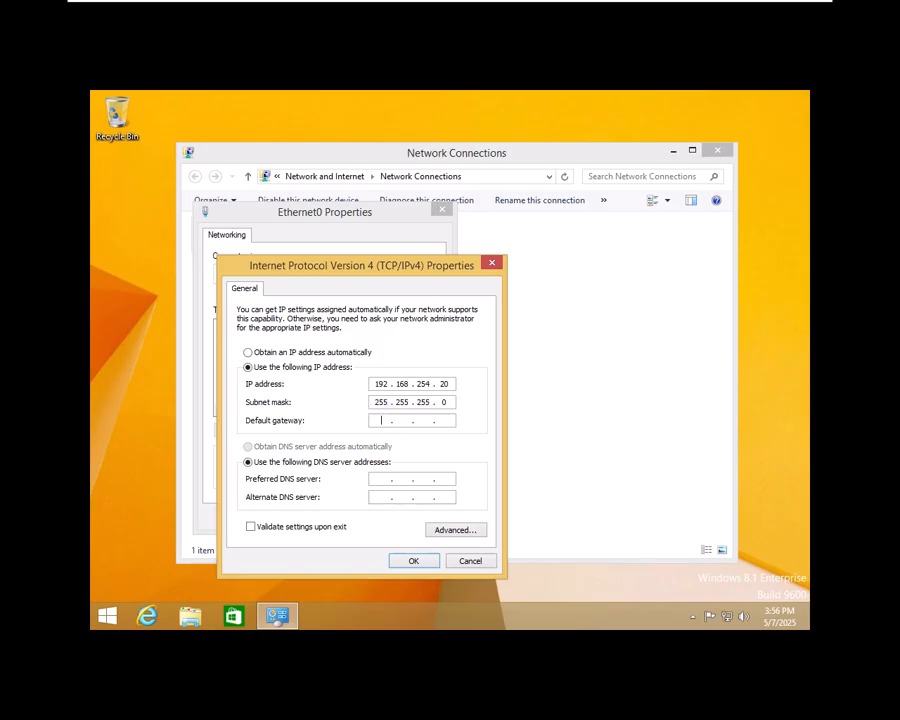
{"action": "type", "text": "192 . 168 . 254"}
{"action": "key", "text": "Tab"}
{"action": "key", "text": "Tab"}
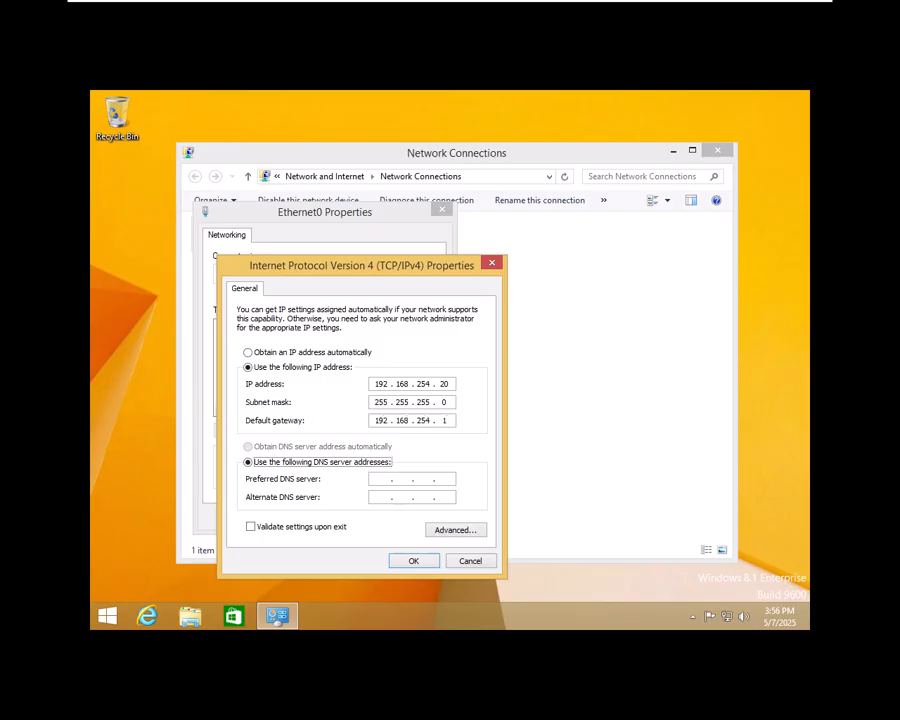
{"action": "type", "text": "192 . 168 . "}
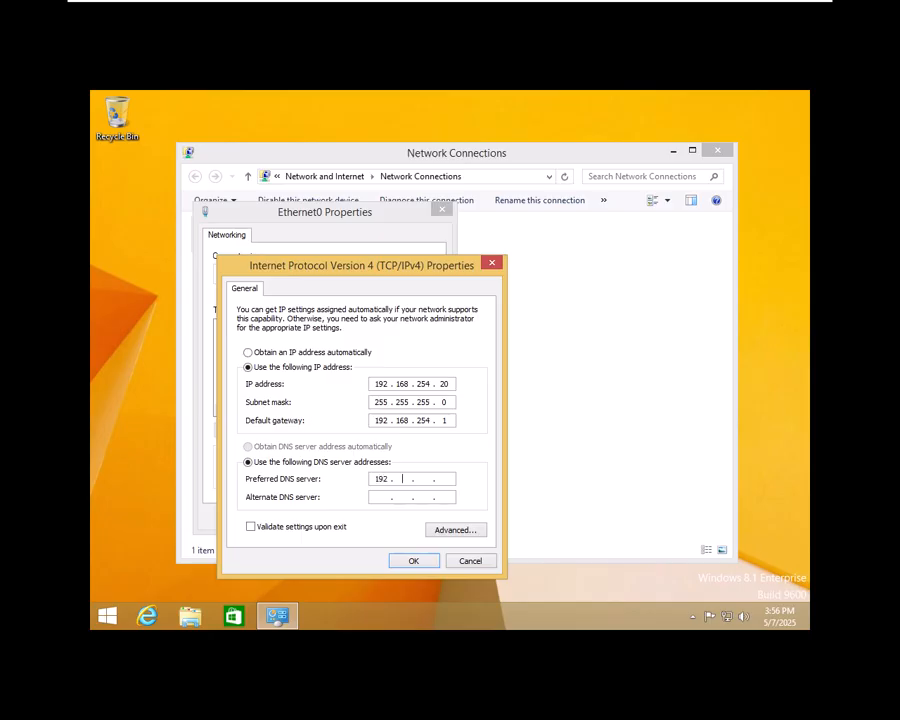
{"action": "type", "text": "254"}
{"action": "left_click", "coordinate": [415, 563]}
{"action": "left_click", "coordinate": [372, 516]}
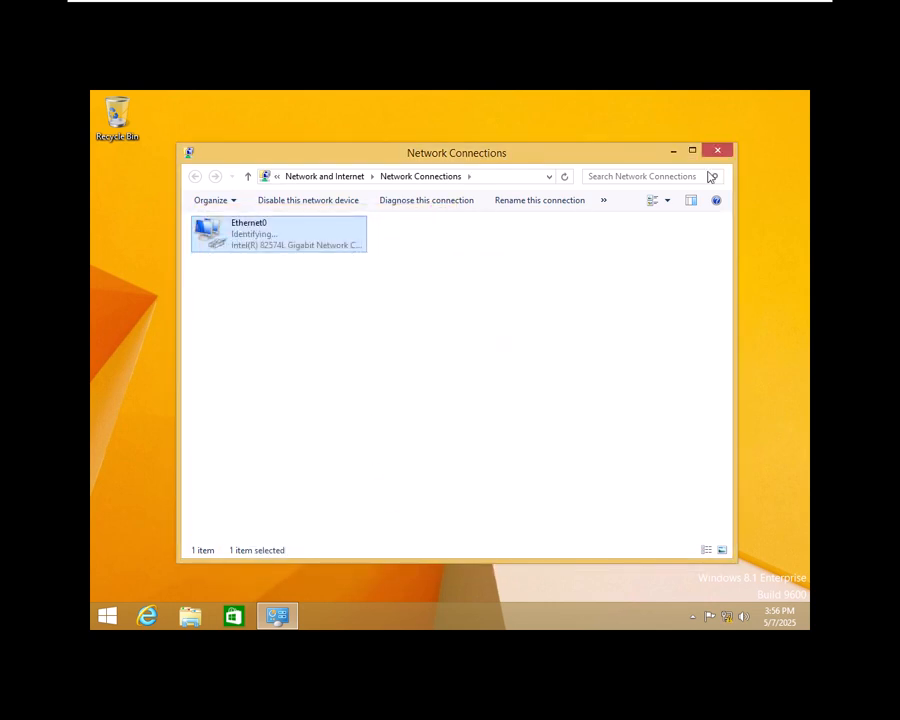
{"action": "left_click", "coordinate": [717, 151]}
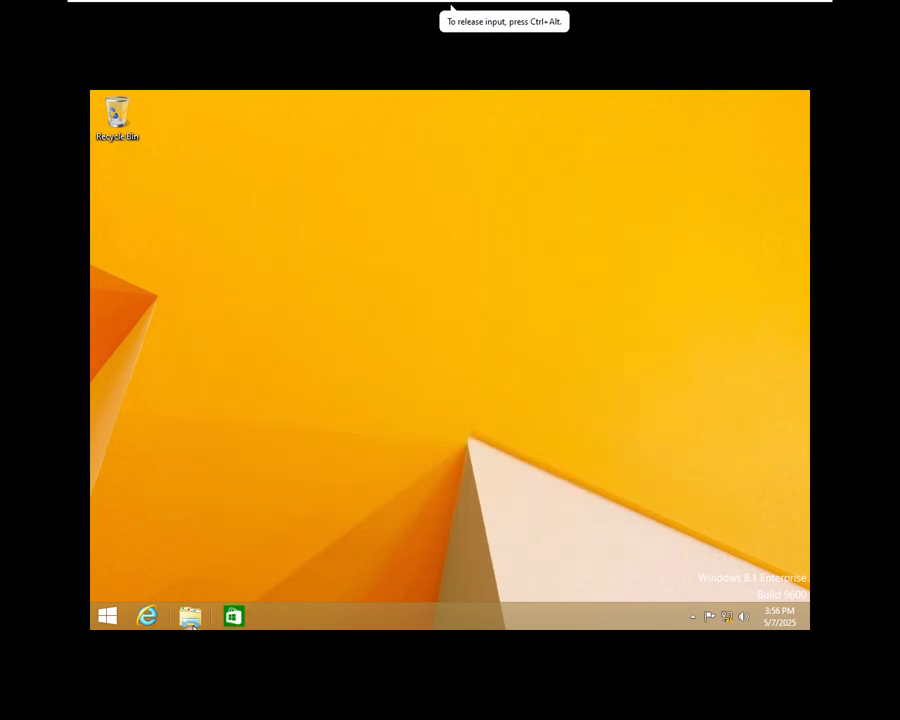
Step: Dismiss the networks panel and open File Explorer
{"action": "left_click", "coordinate": [191, 617]}
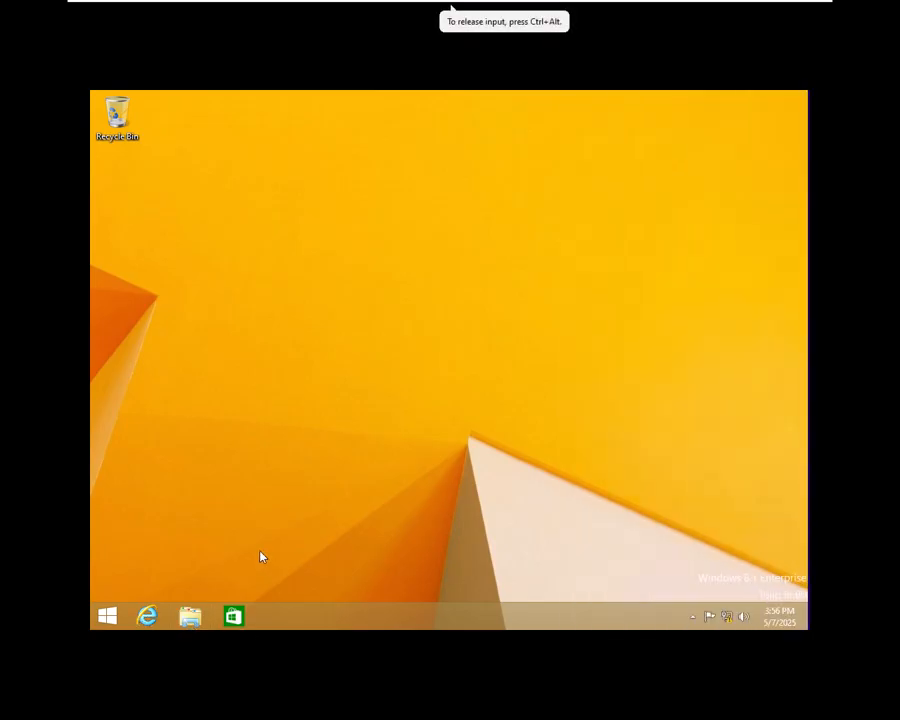
{"action": "left_click", "coordinate": [191, 617]}
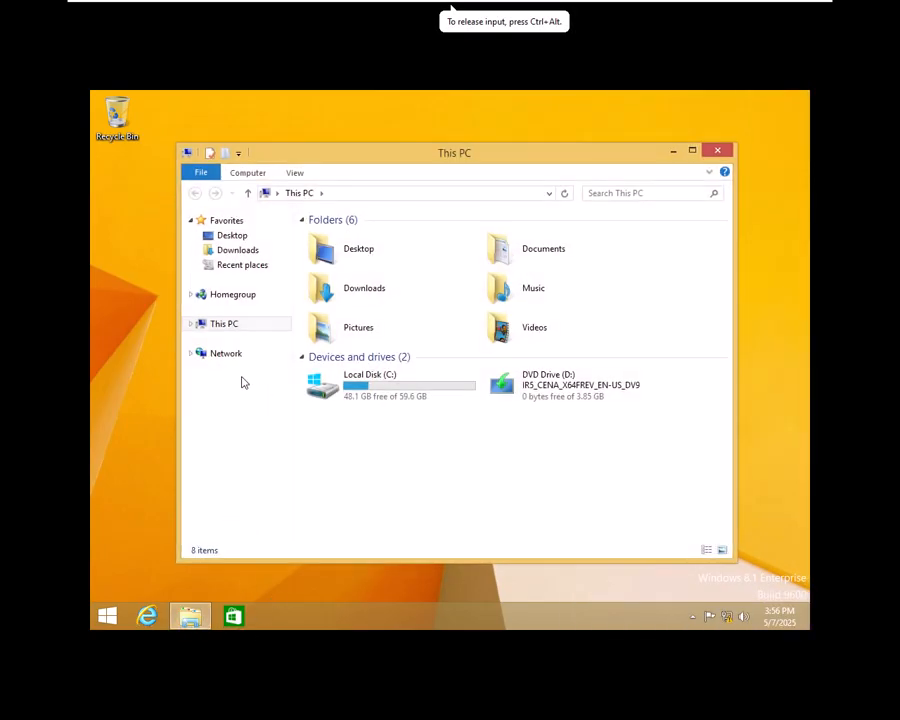
{"action": "right_click", "coordinate": [224, 328]}
{"action": "left_click", "coordinate": [111, 482]}
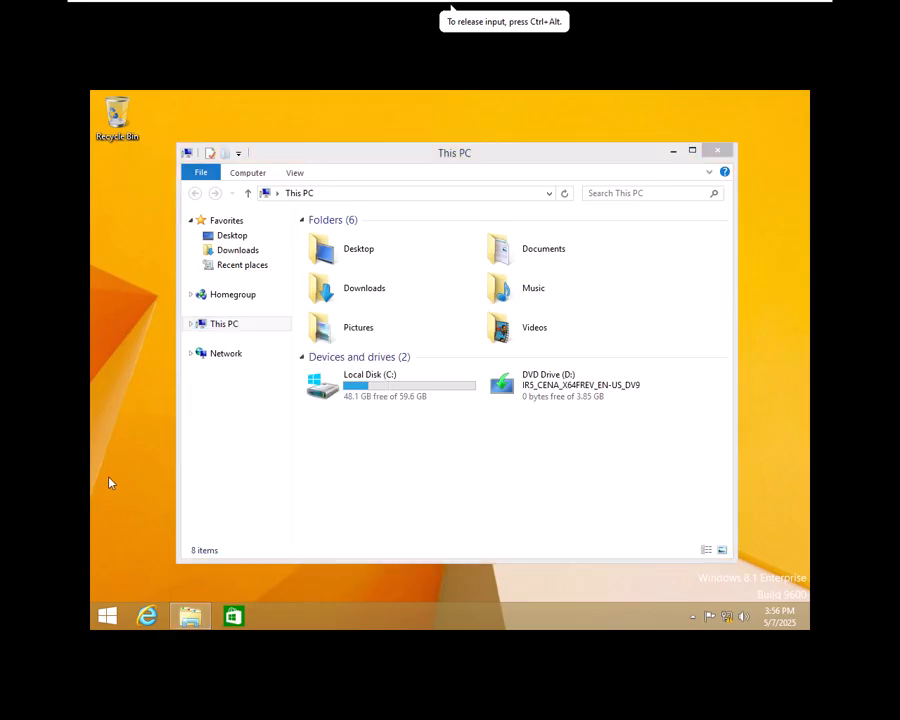
Step: Run cmd and ping 192.168.254.1 to confirm replies from the server
{"action": "key", "text": "super+r"}
{"action": "type", "text": "c"}
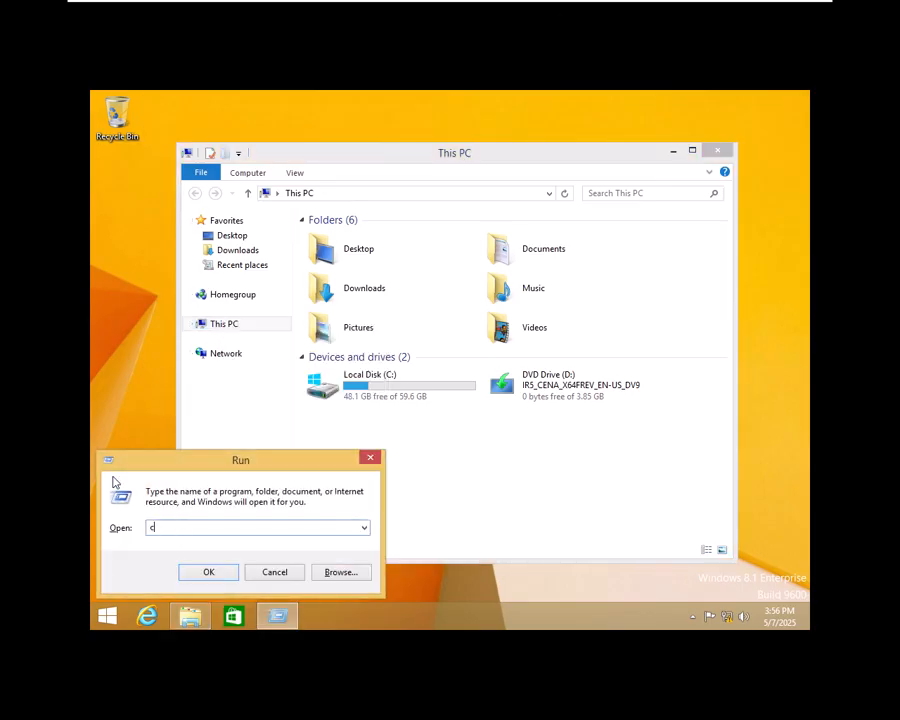
{"action": "type", "text": "md"}
{"action": "key", "text": "Return"}
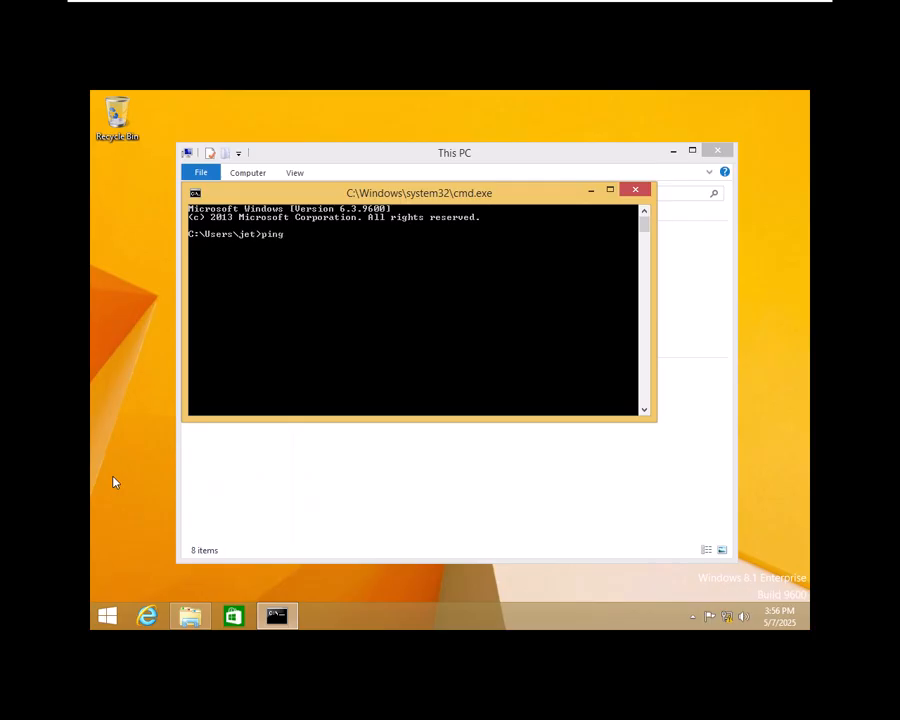
{"action": "type", "text": ".254.1"}
{"action": "key", "text": "Return"}
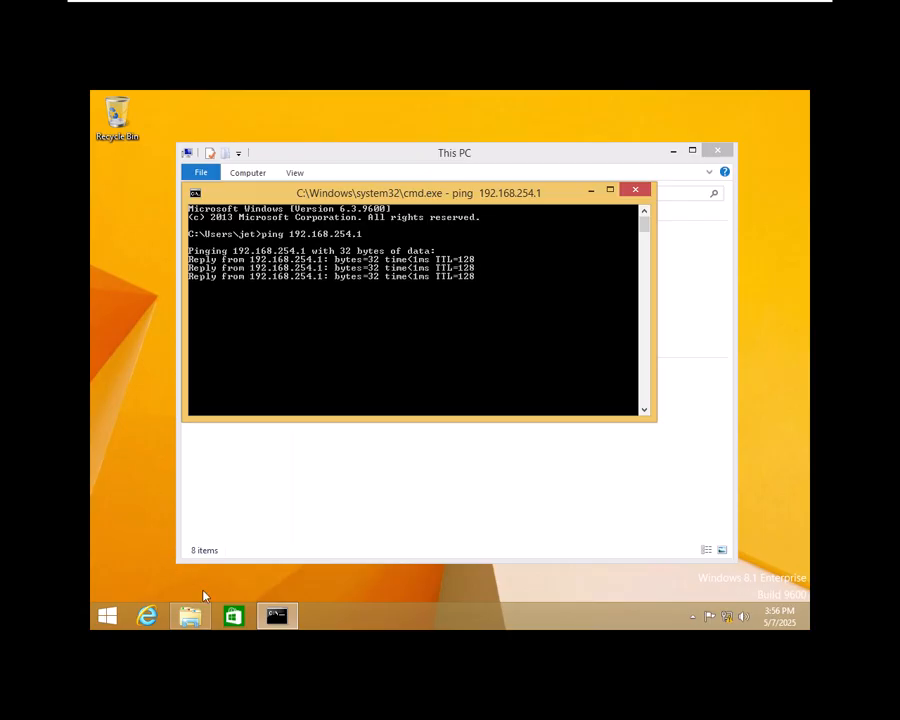
{"action": "left_click", "coordinate": [229, 510]}
{"action": "right_click", "coordinate": [232, 330]}
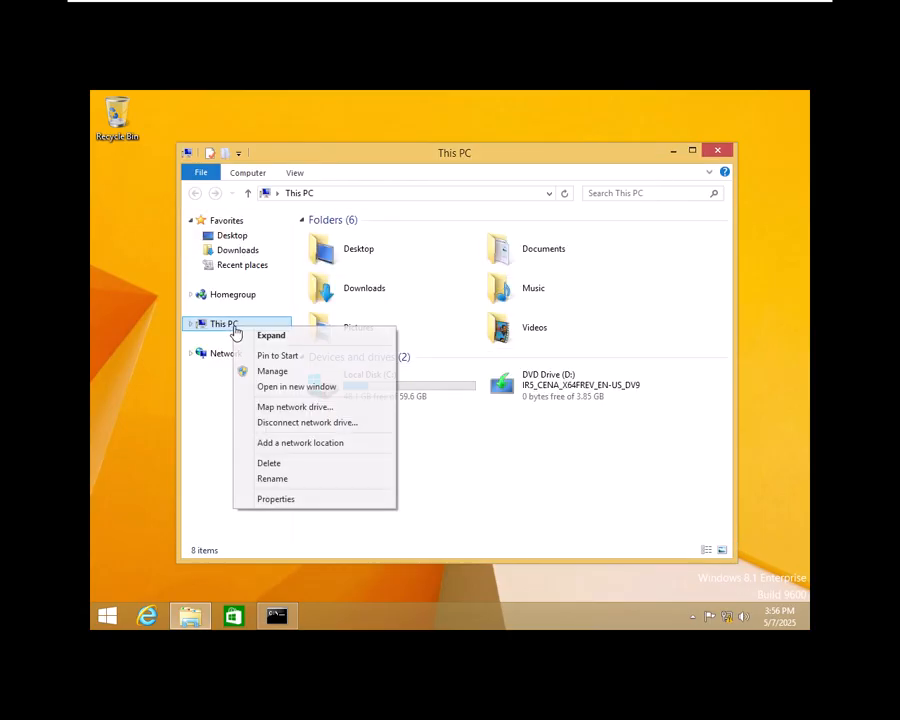
Step: Open System Properties and start changing the computer's domain membership
{"action": "left_click", "coordinate": [276, 499]}
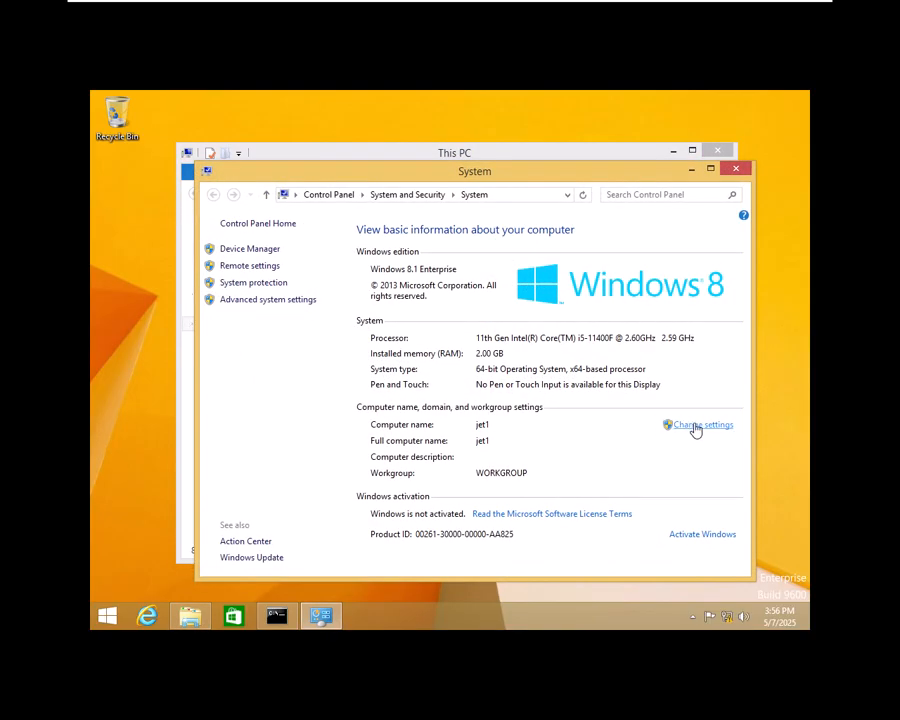
{"action": "left_click", "coordinate": [697, 426]}
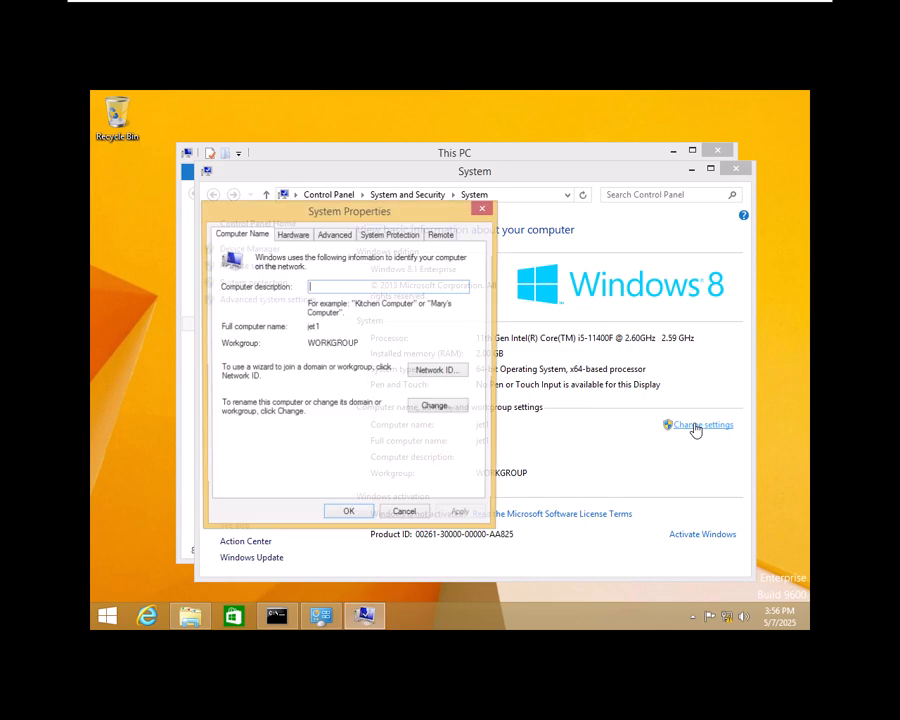
{"action": "left_click", "coordinate": [437, 408]}
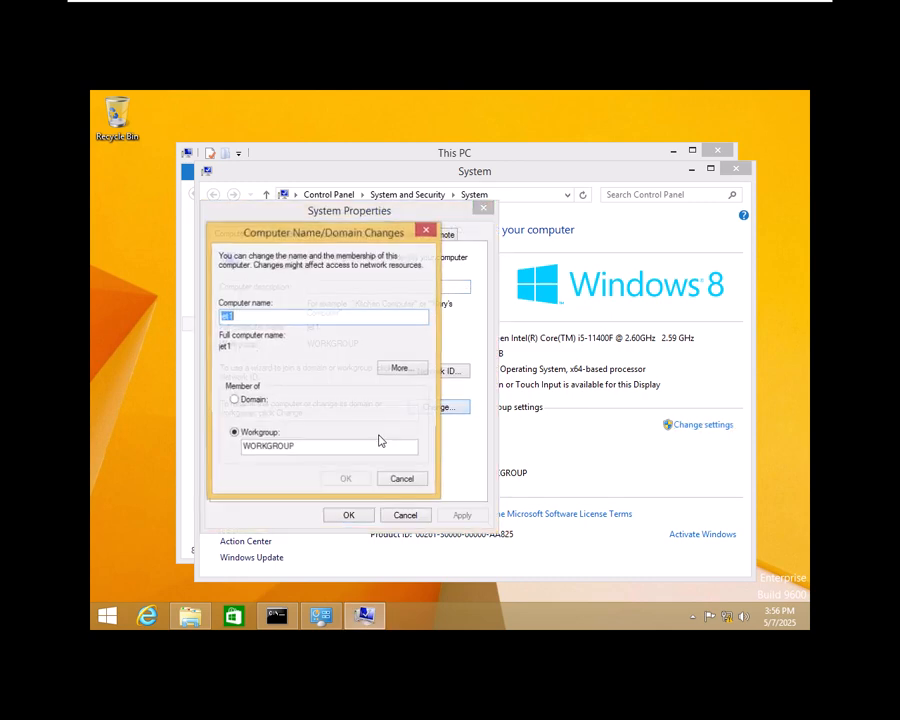
Step: Join jet1 to tata.com using the domain administrator credentials
{"action": "left_click", "coordinate": [252, 402]}
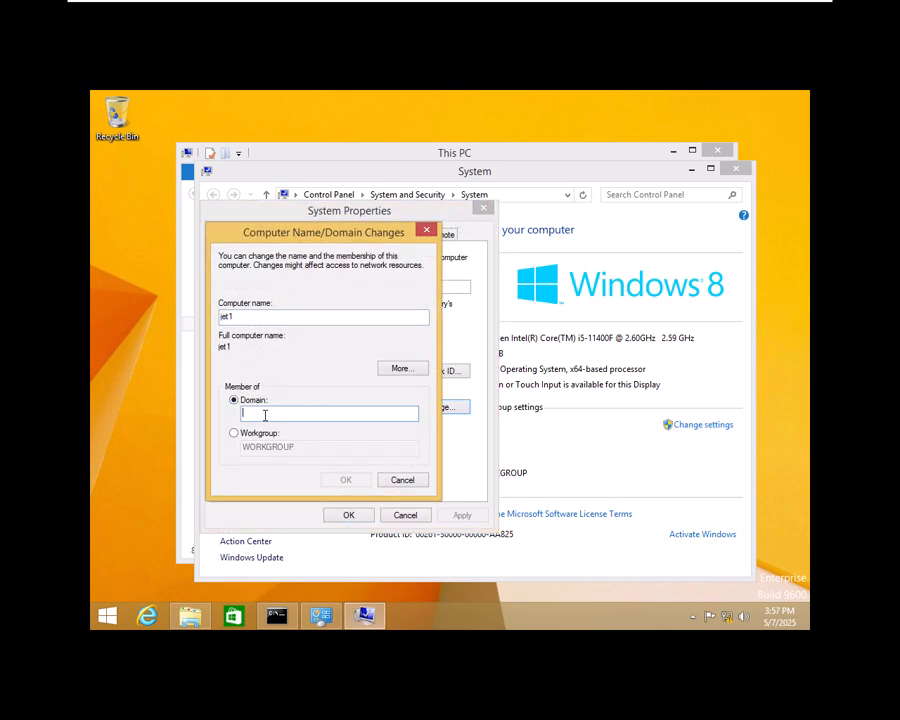
{"action": "type", "text": "tata.com"}
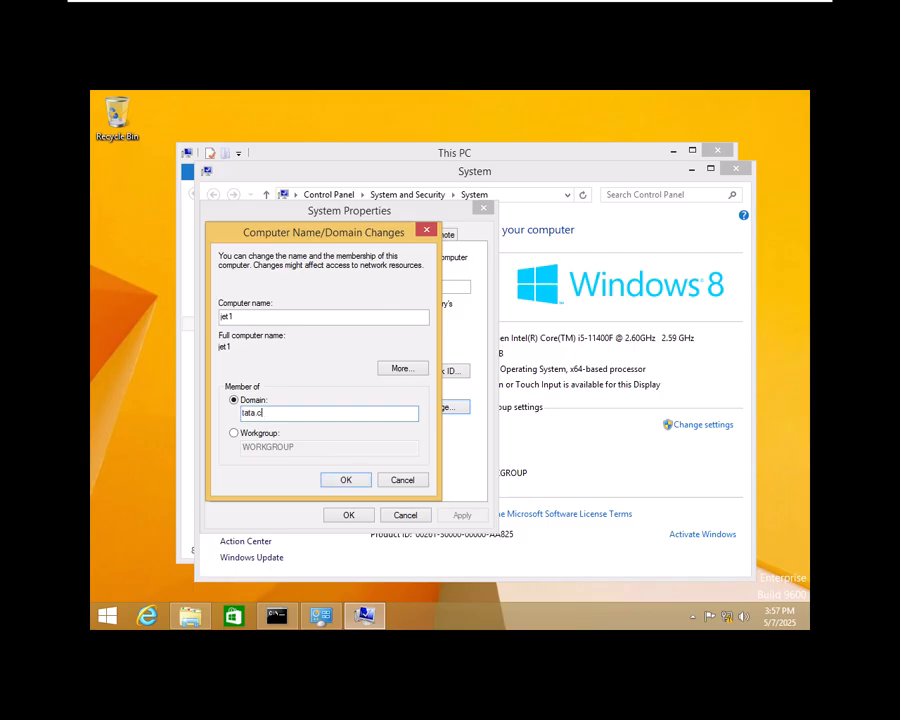
{"action": "left_click", "coordinate": [328, 478]}
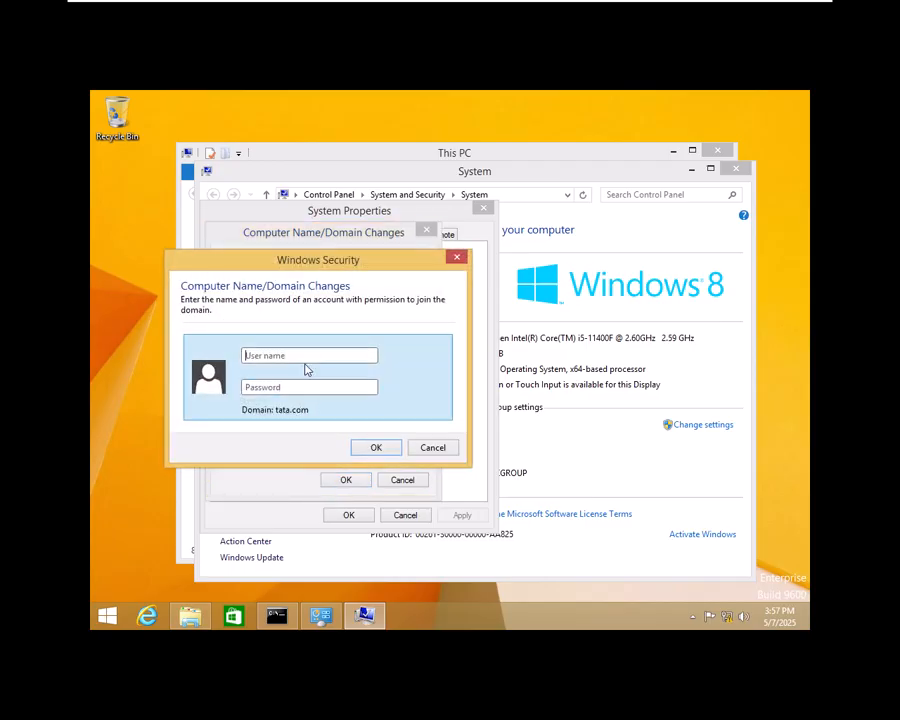
{"action": "left_click", "coordinate": [308, 358]}
{"action": "type", "text": "administratore"}
{"action": "key", "text": "Tab"}
{"action": "type", "text": "•••••••"}
{"action": "left_click", "coordinate": [358, 450]}
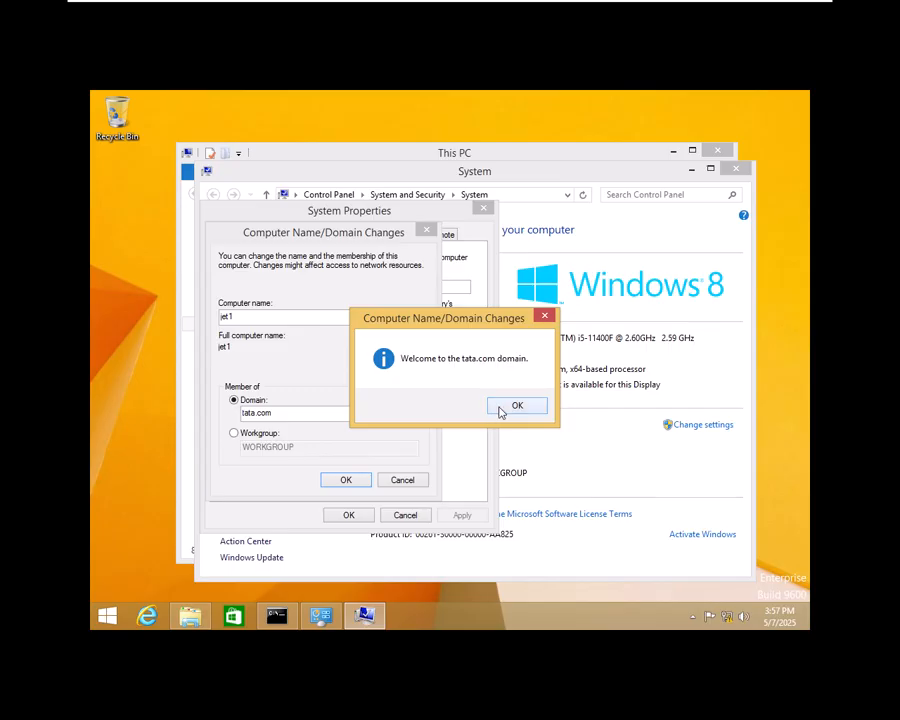
Step: Acknowledge the welcome and restart messages and restart the computer now
{"action": "left_click", "coordinate": [502, 410]}
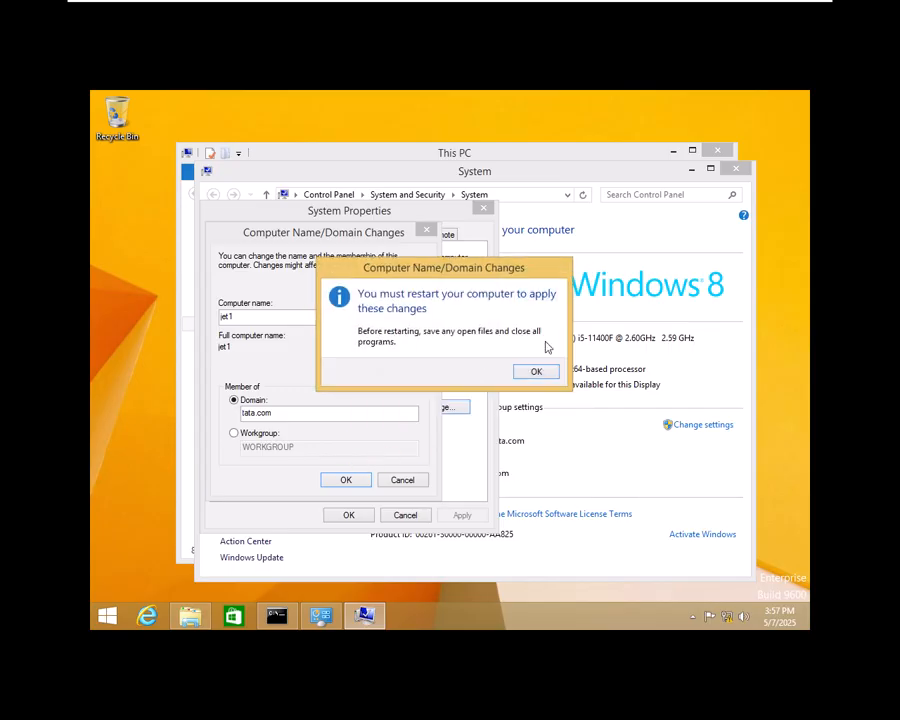
{"action": "left_click", "coordinate": [532, 375]}
{"action": "left_click", "coordinate": [348, 514]}
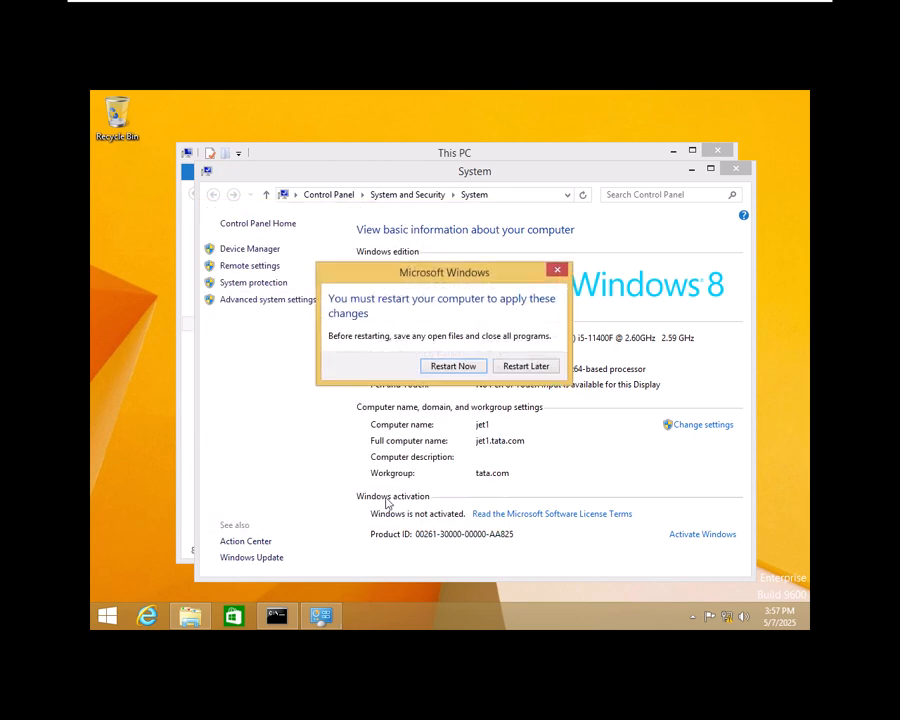
{"action": "left_click", "coordinate": [474, 372]}
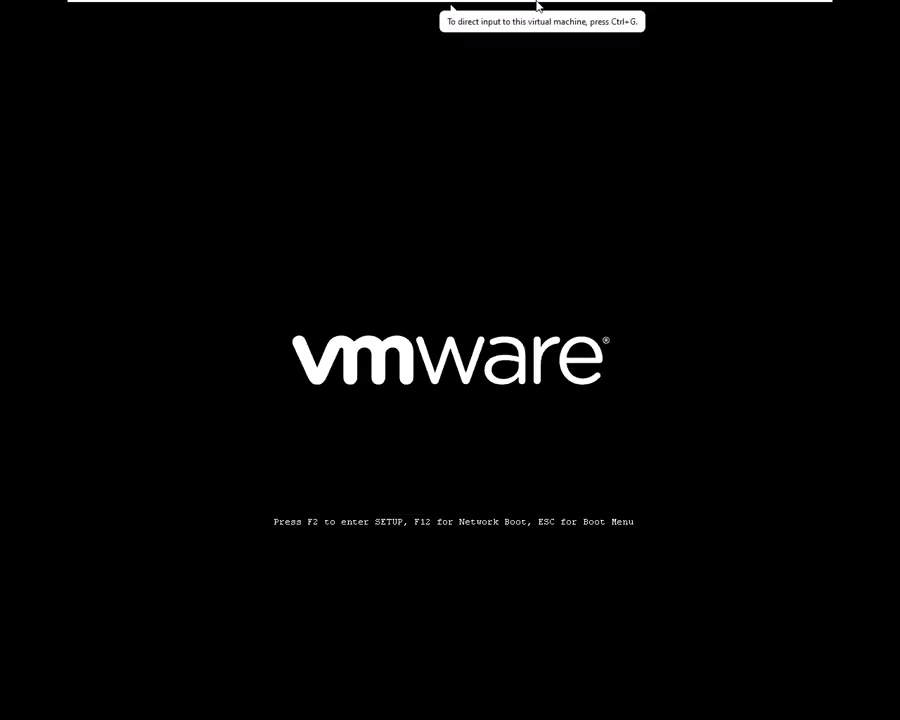
Step: Refresh tata.com's Computers container and check that CLIENTPC and jet1 are listed
{"action": "mouse_move", "coordinate": [536, 6]}
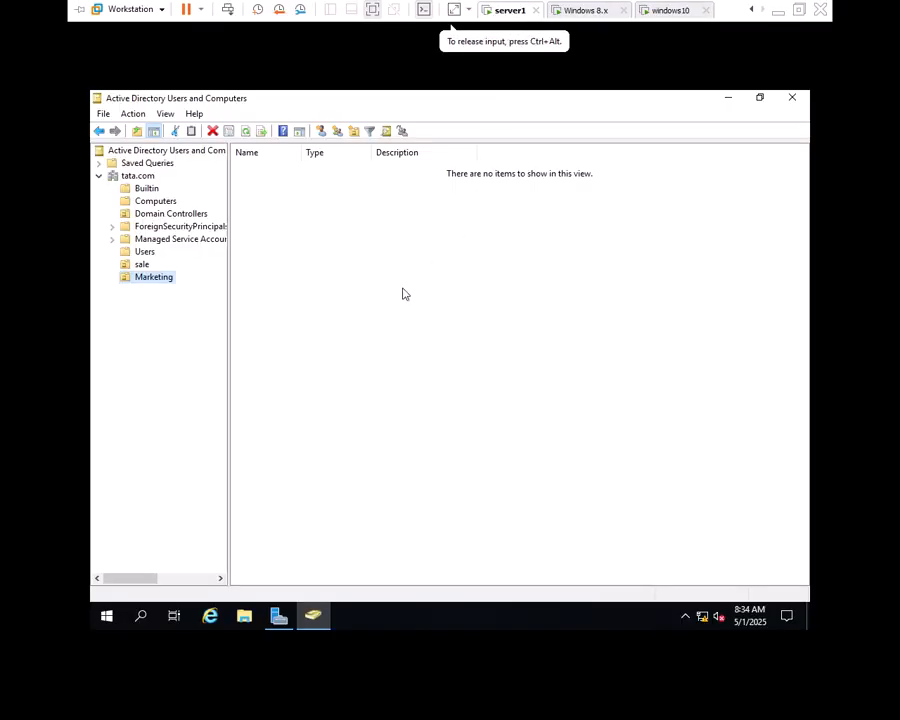
{"action": "left_click", "coordinate": [154, 203]}
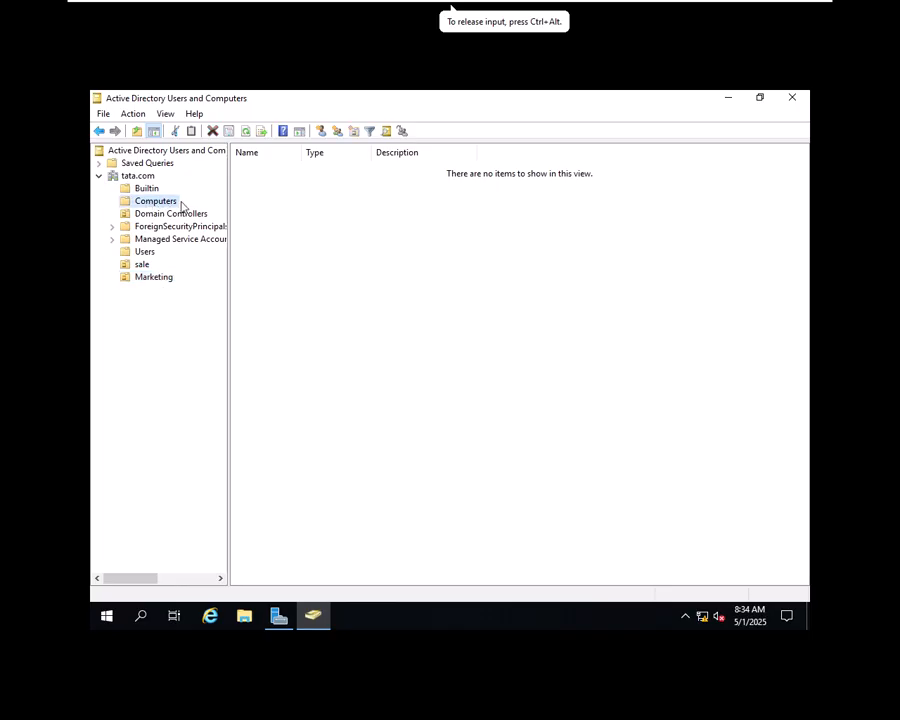
{"action": "right_click", "coordinate": [168, 203]}
{"action": "left_click", "coordinate": [215, 302]}
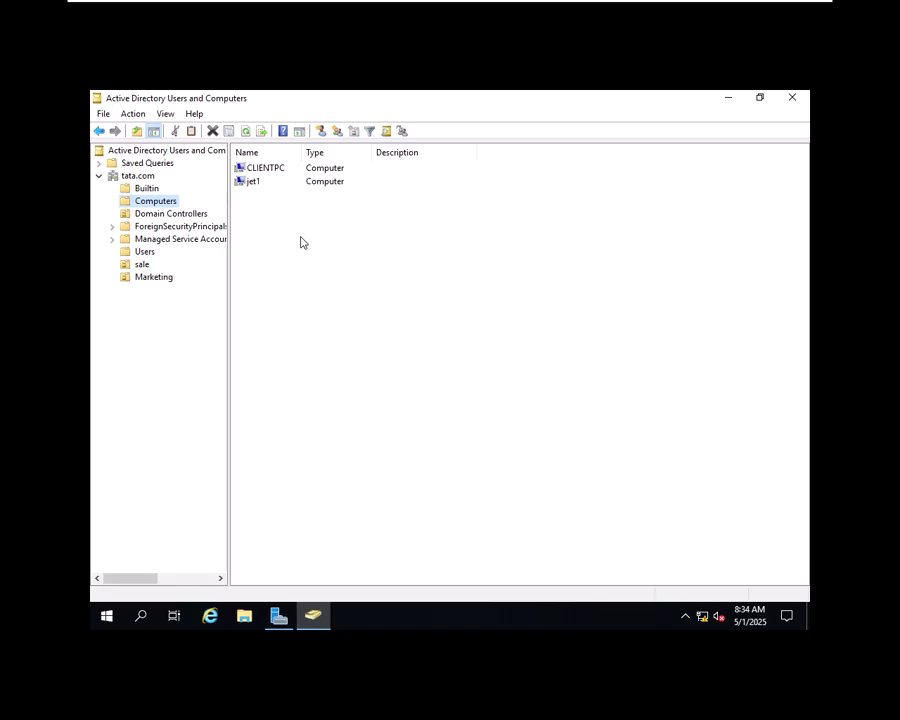
{"action": "right_click", "coordinate": [249, 184]}
{"action": "left_click_drag", "start_coordinate": [248, 181], "coordinate": [248, 167]}
{"action": "left_click", "coordinate": [312, 288]}
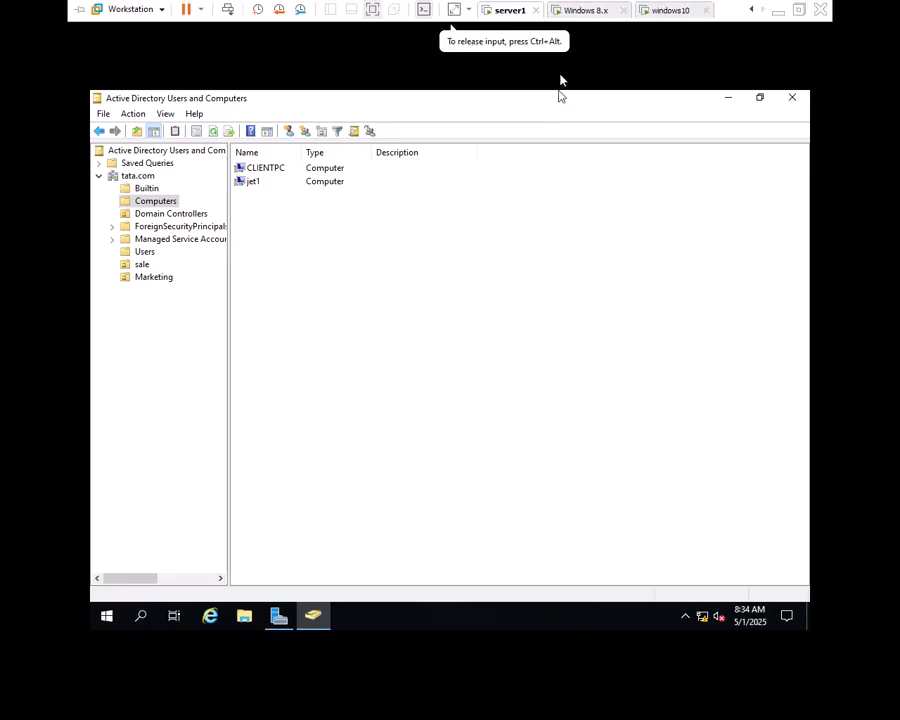
Step: Switch to the Windows 8.x VM and choose Other user at sign-in
{"action": "left_click", "coordinate": [589, 11]}
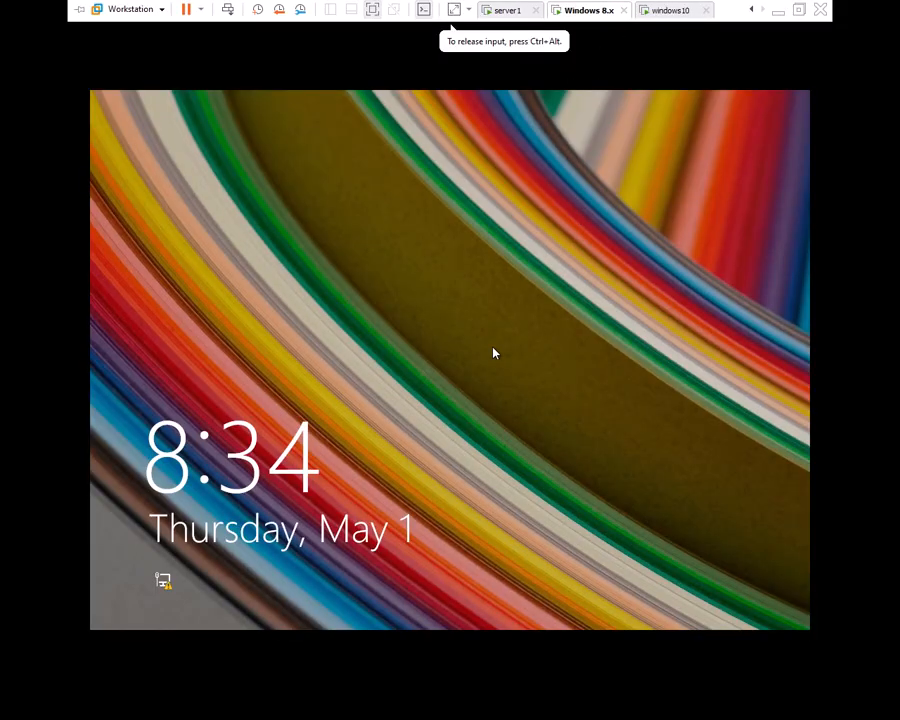
{"action": "left_click", "coordinate": [490, 360]}
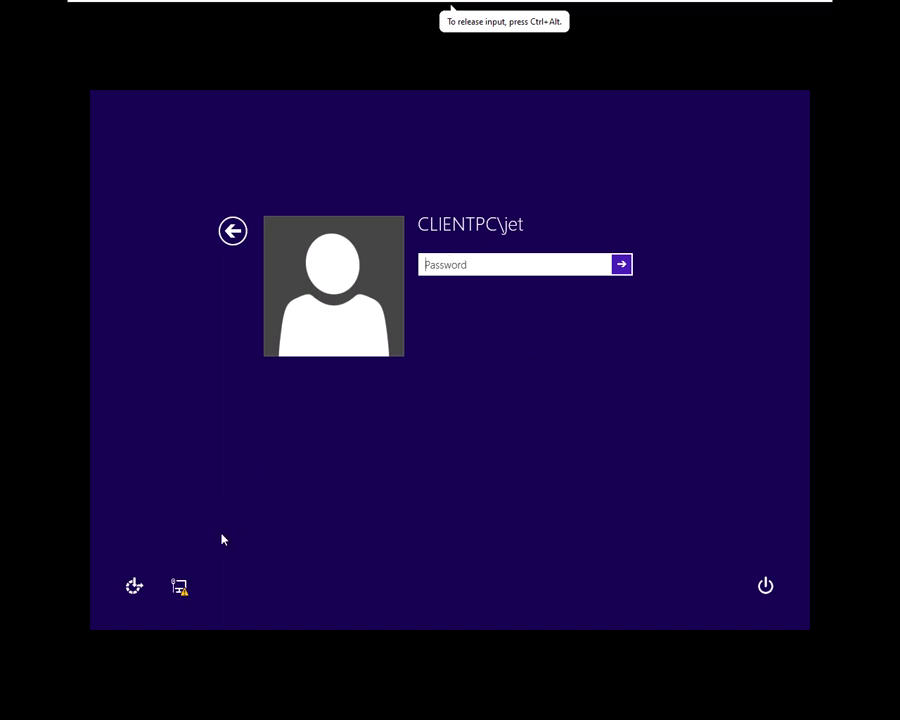
{"action": "left_click", "coordinate": [232, 231]}
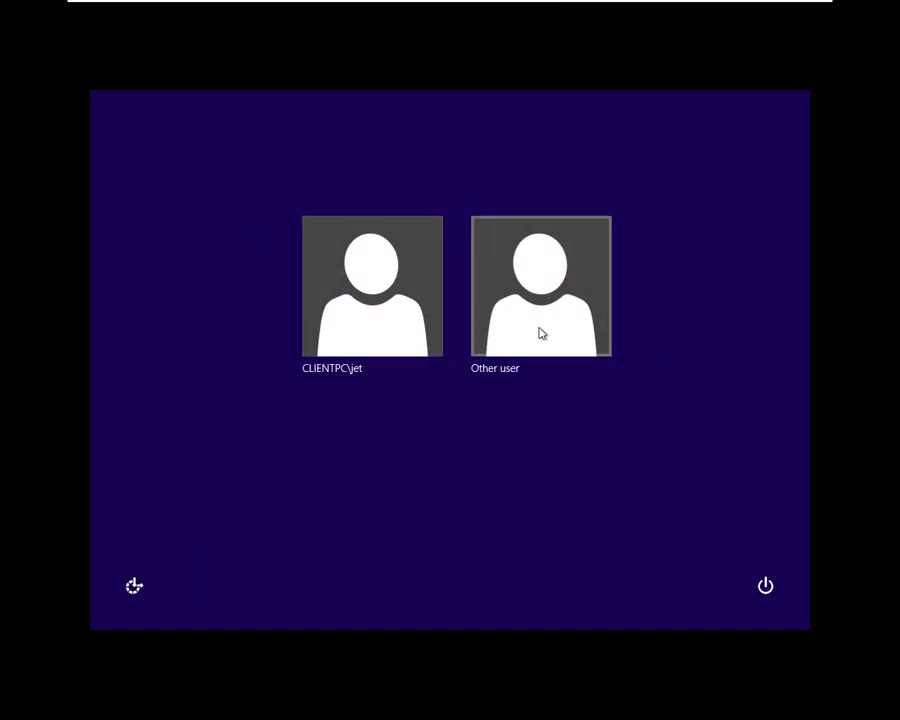
{"action": "left_click", "coordinate": [540, 333]}
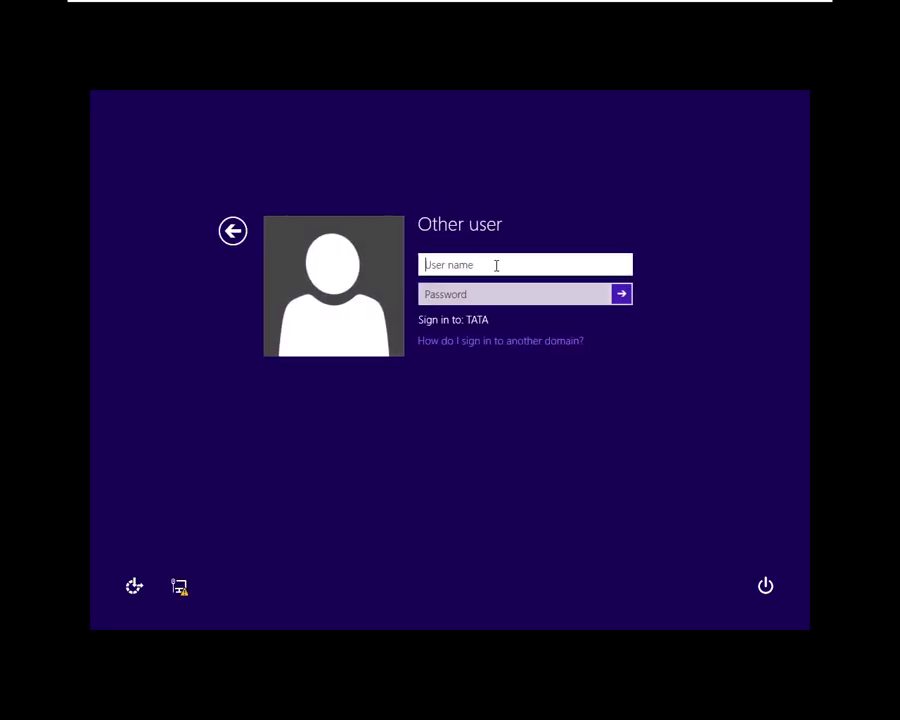
Step: Sign in with the domain account user1 and its password
{"action": "type", "text": "user1"}
{"action": "left_click", "coordinate": [504, 294]}
{"action": "type", "text": "P"}
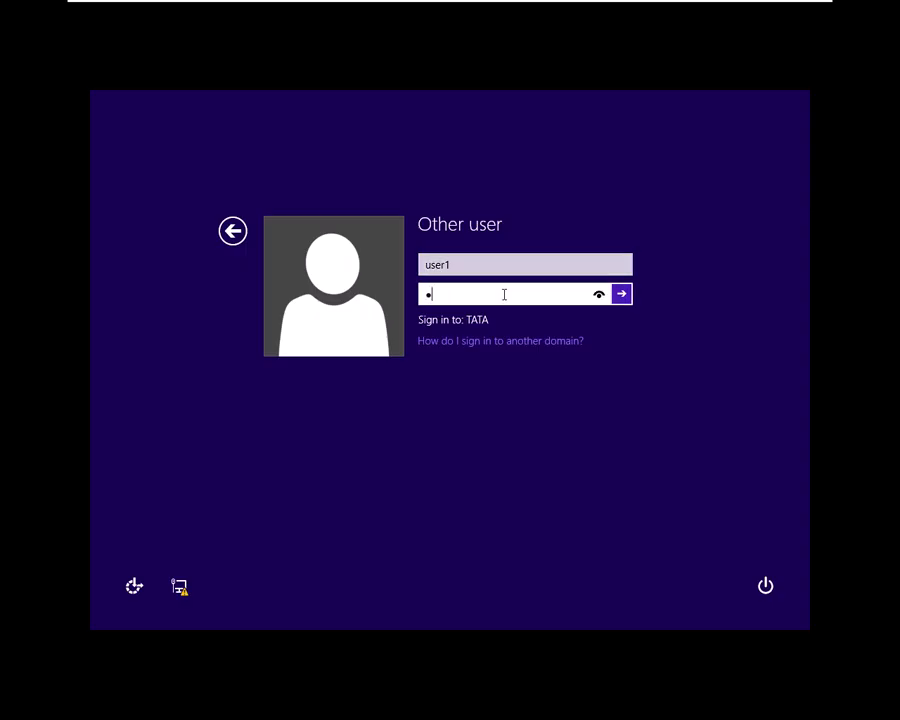
{"action": "type", "text": "asswor"}
{"action": "left_click", "coordinate": [625, 295]}
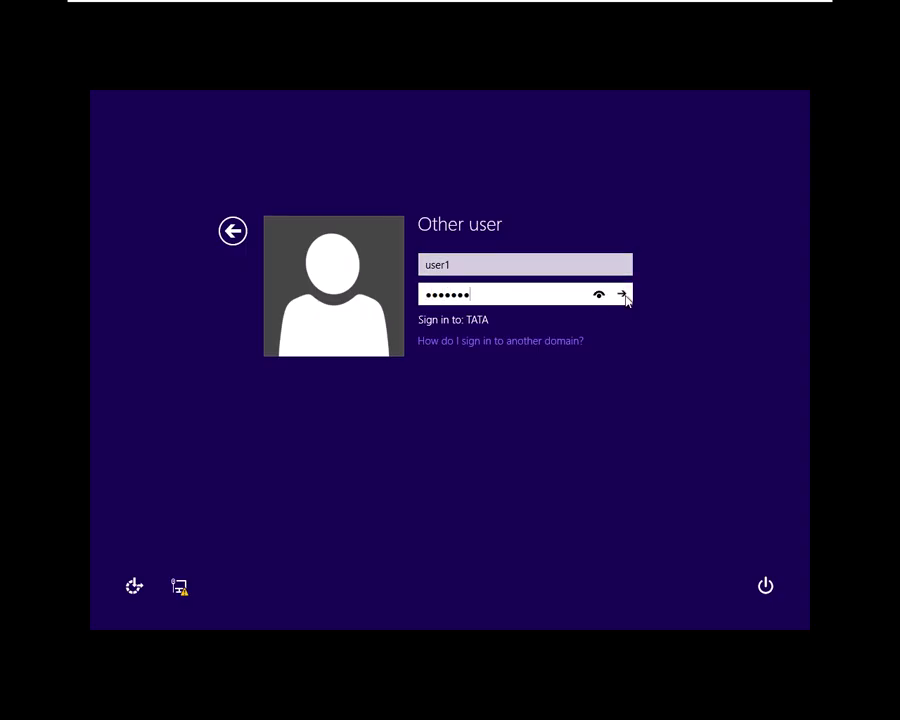
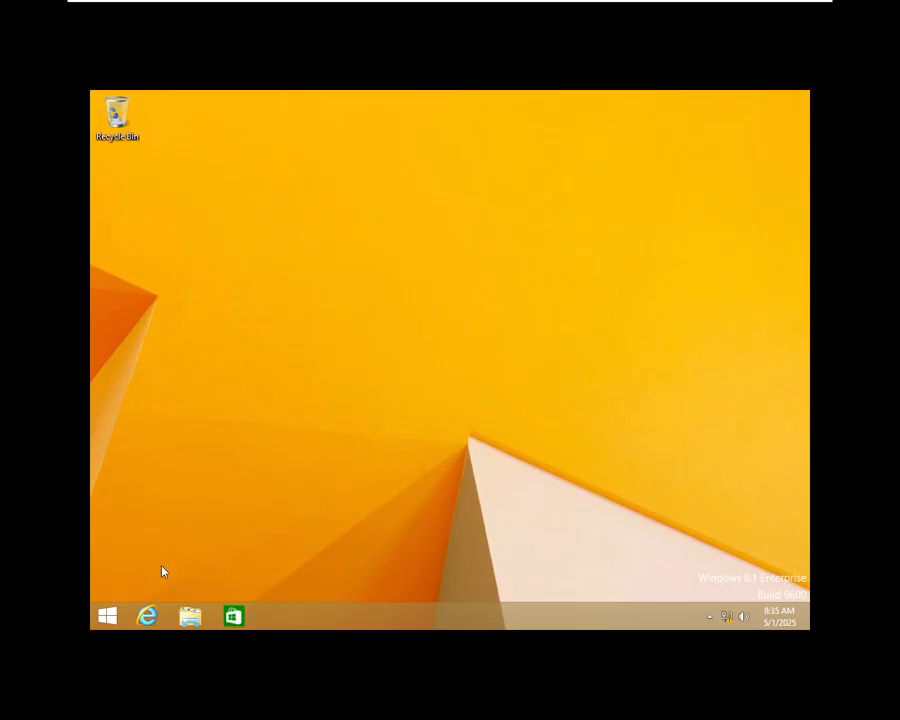
Step: On the windows10 VM, get past the lock screen and choose Other user at sign-in
{"action": "mouse_move", "coordinate": [627, 8]}
{"action": "left_click", "coordinate": [672, 10]}
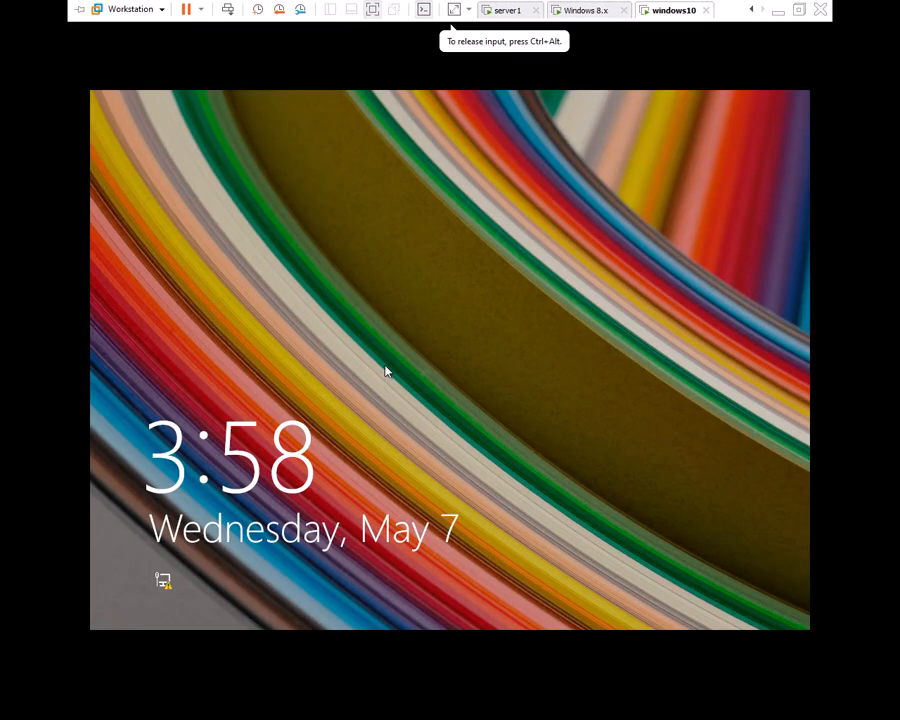
{"action": "left_click", "coordinate": [453, 363]}
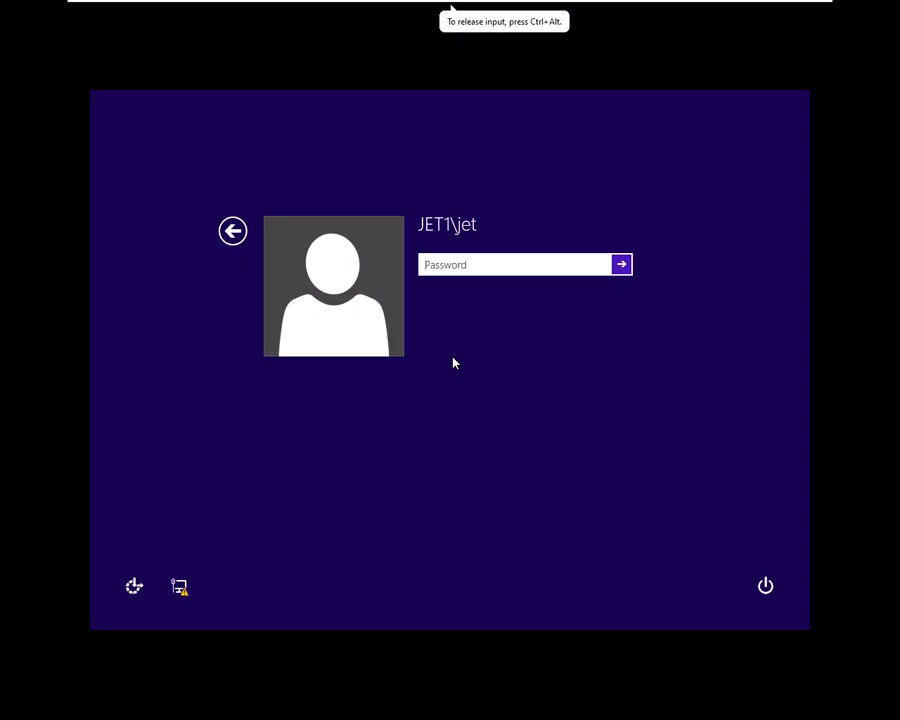
{"action": "left_click", "coordinate": [238, 237]}
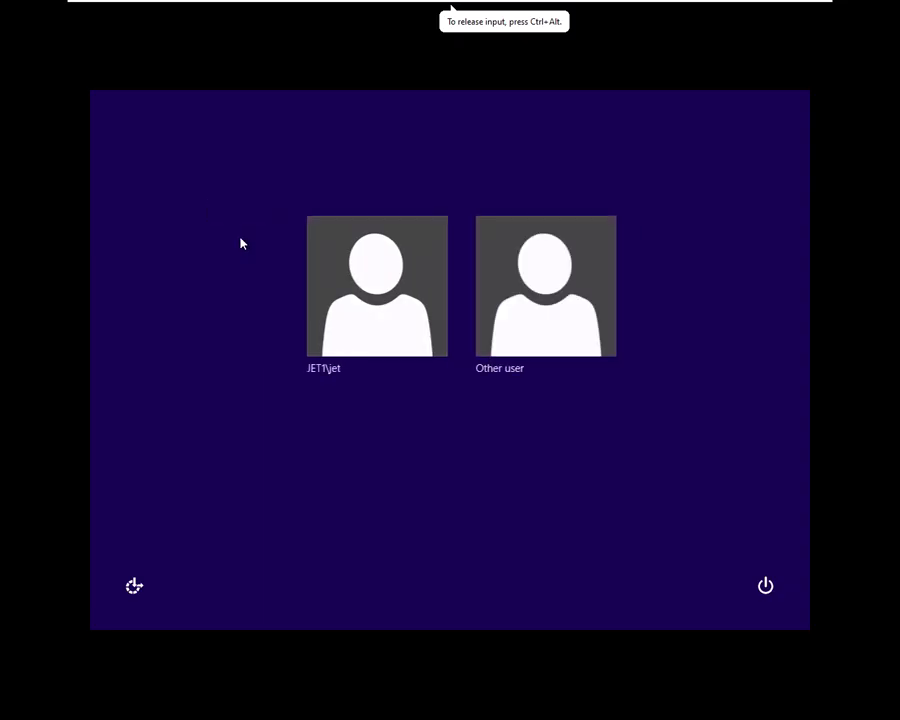
{"action": "left_click", "coordinate": [587, 324]}
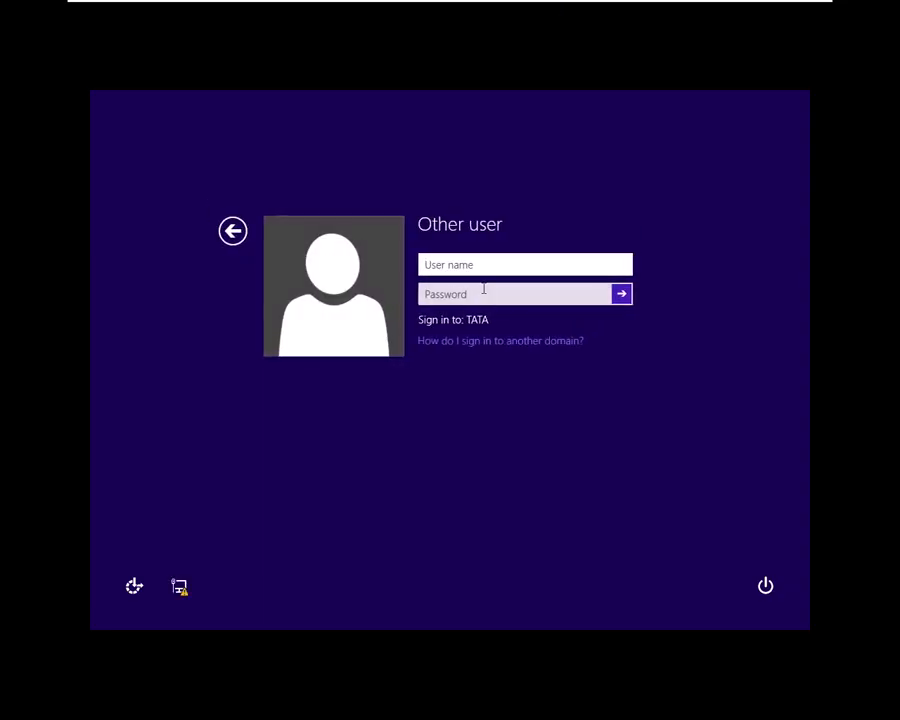
Step: Sign in to the TATA domain as user2 with its password
{"action": "type", "text": "user"}
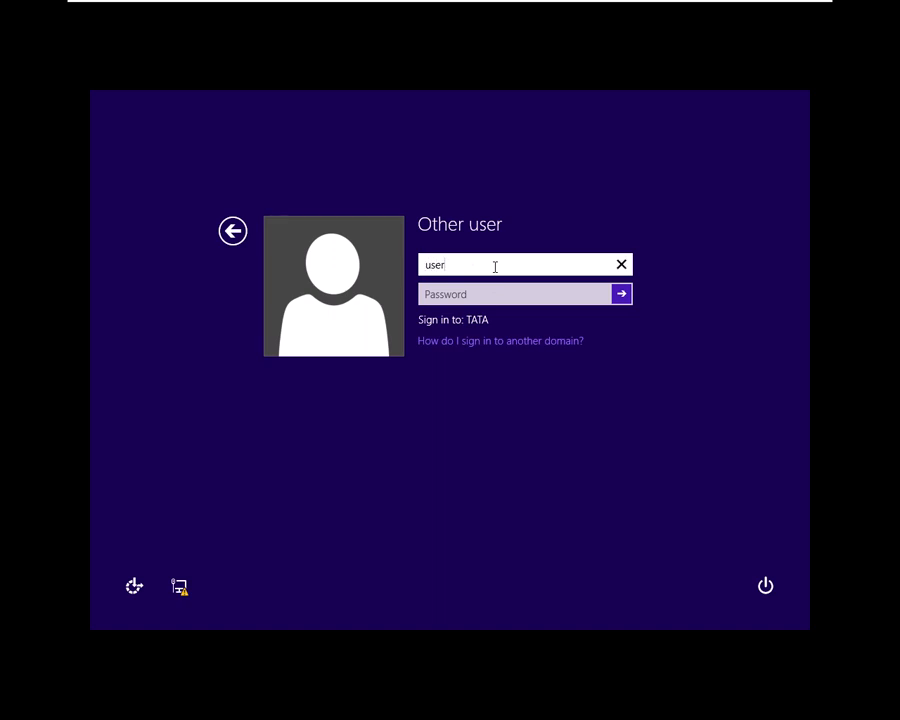
{"action": "key", "text": "Tab"}
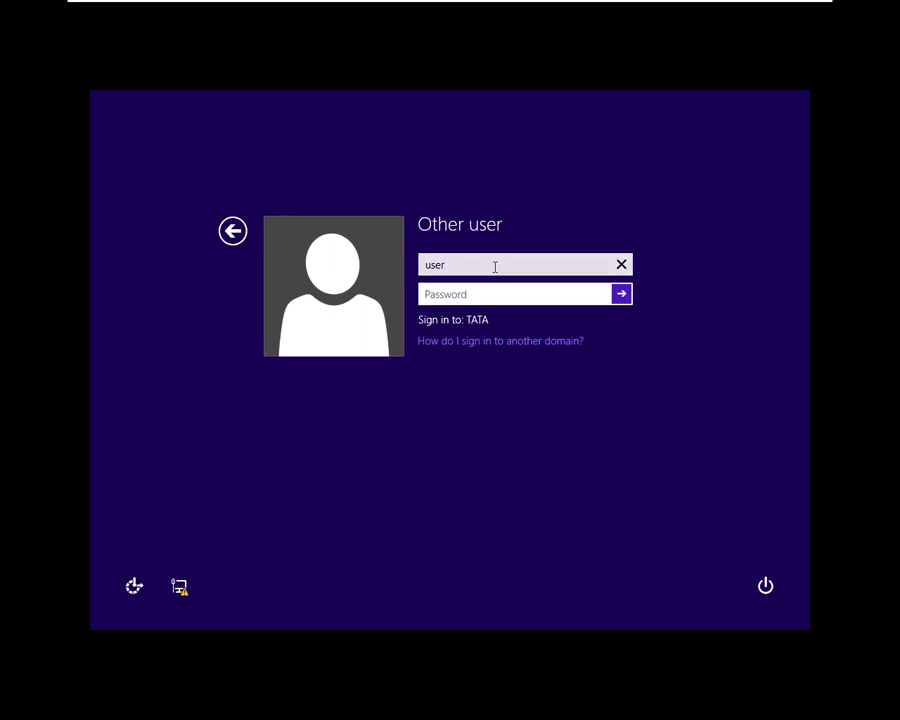
{"action": "type", "text": "•"}
{"action": "left_click", "coordinate": [495, 266]}
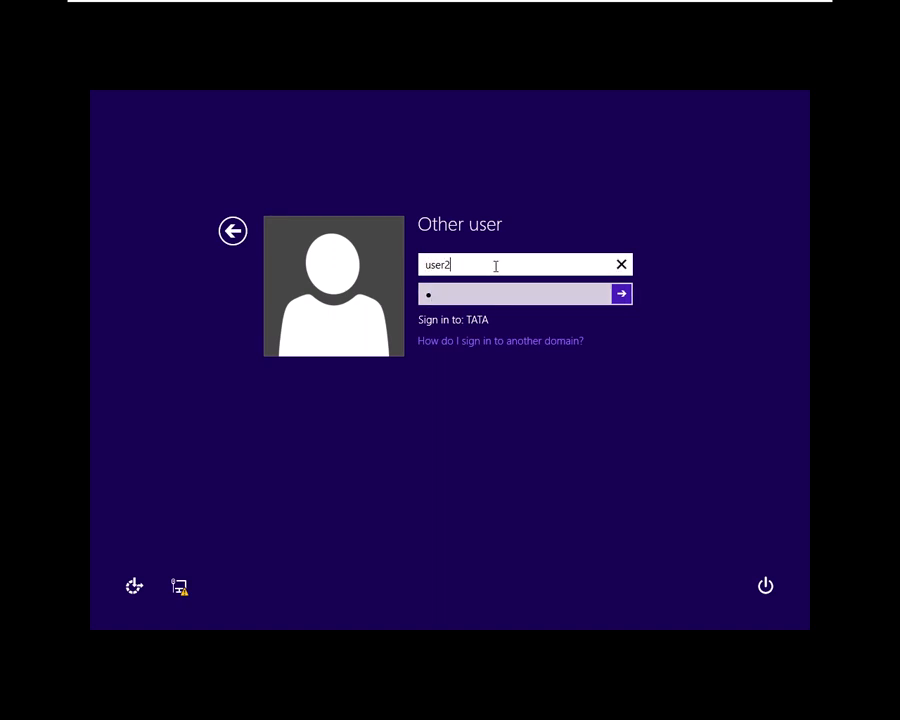
{"action": "key", "text": "Tab"}
{"action": "type", "text": "••"}
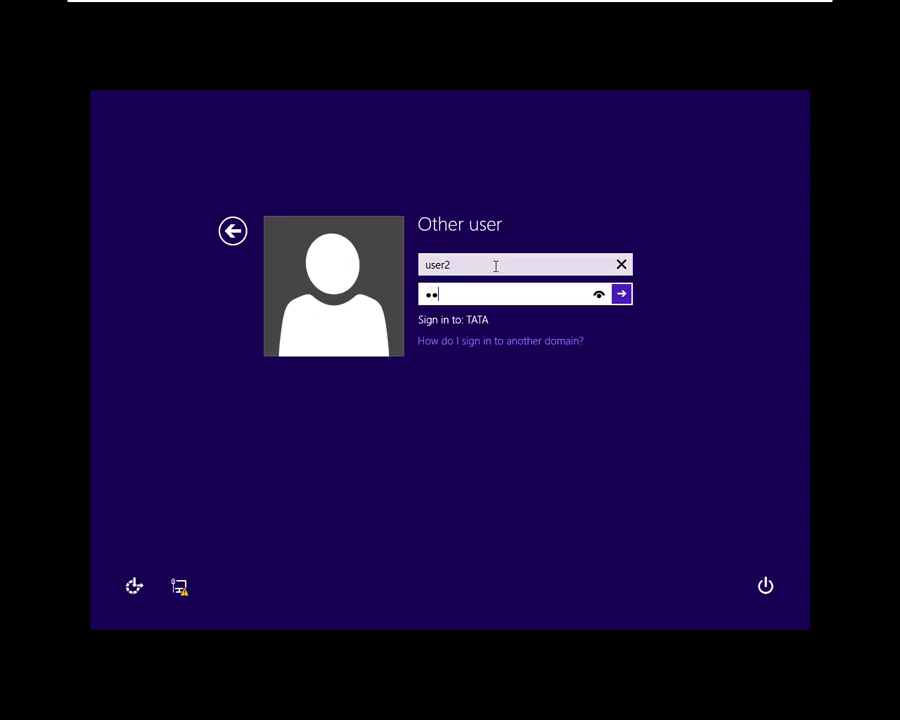
{"action": "type", "text": "•••••"}
{"action": "key", "text": "Return"}
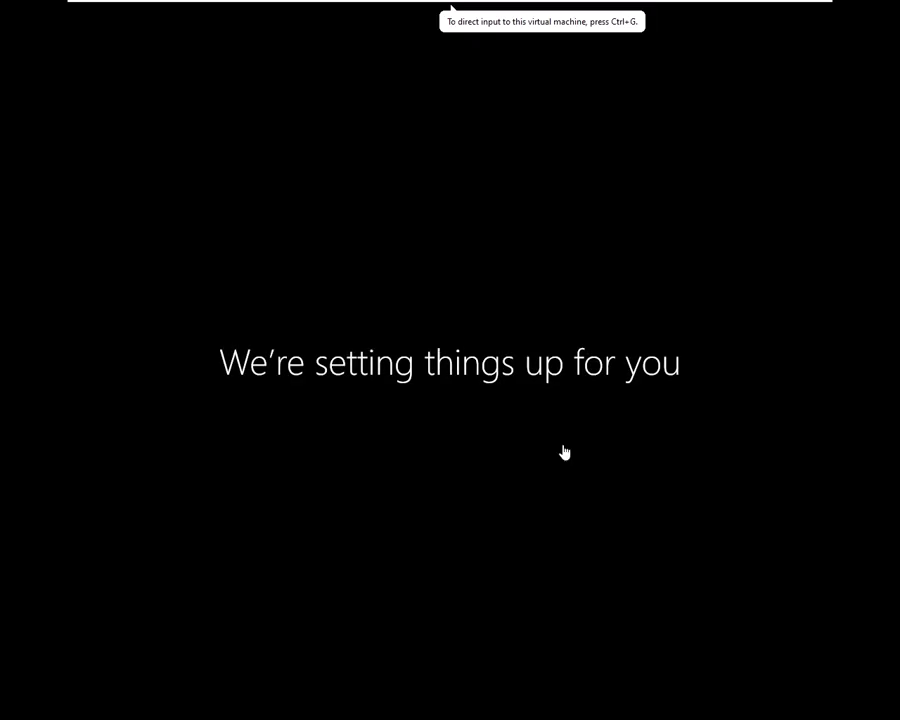
{"action": "mouse_move", "coordinate": [660, 6]}
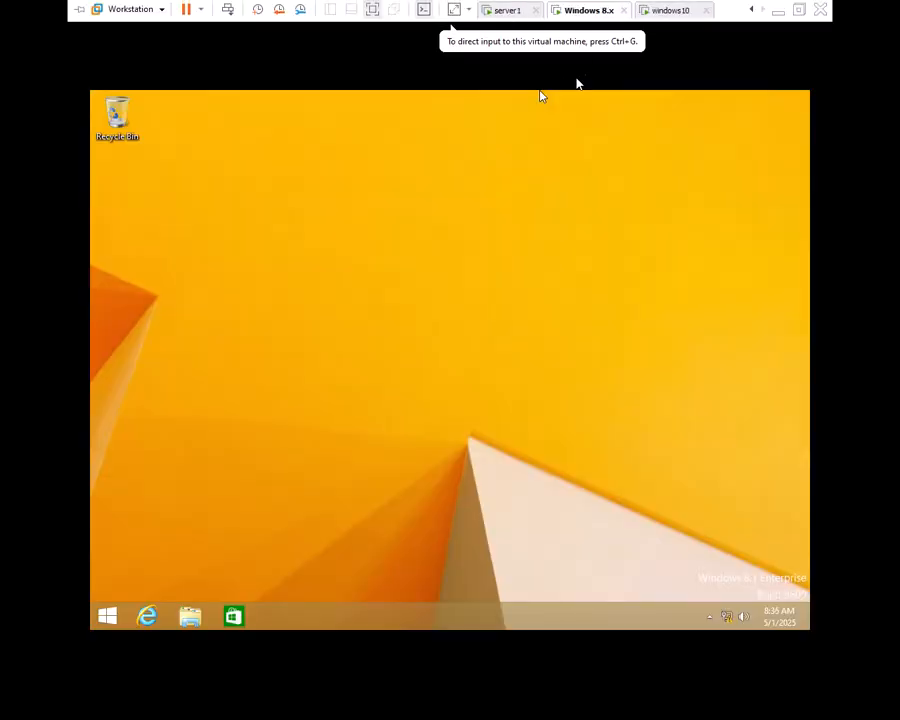
Step: Sign user1 out of the Windows 8.x machine from Start, then return to the Untitled - Paint diagram
{"action": "left_click", "coordinate": [107, 615]}
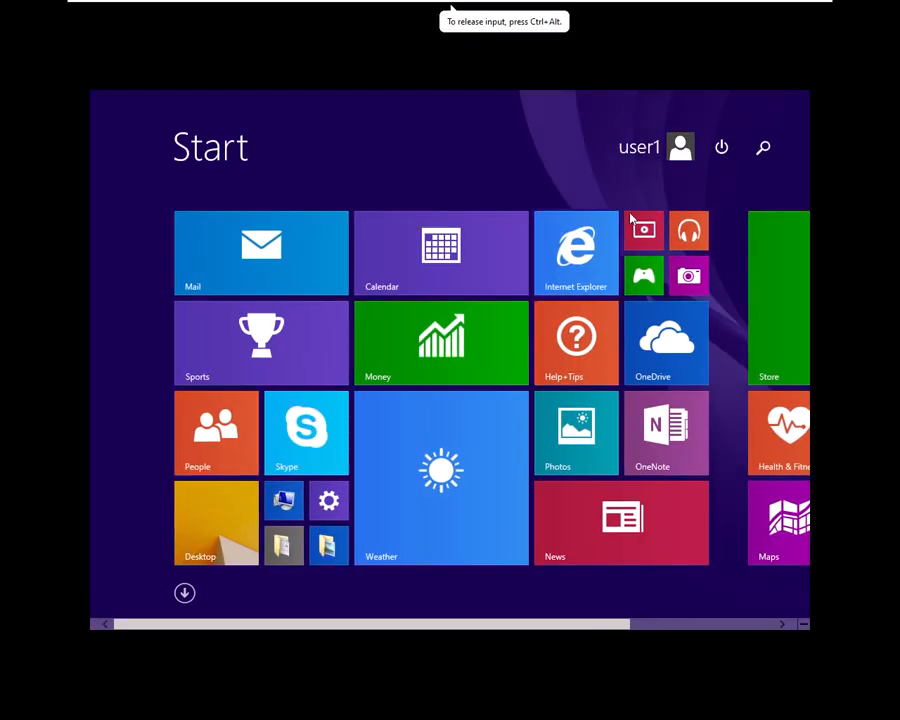
{"action": "left_click", "coordinate": [645, 150]}
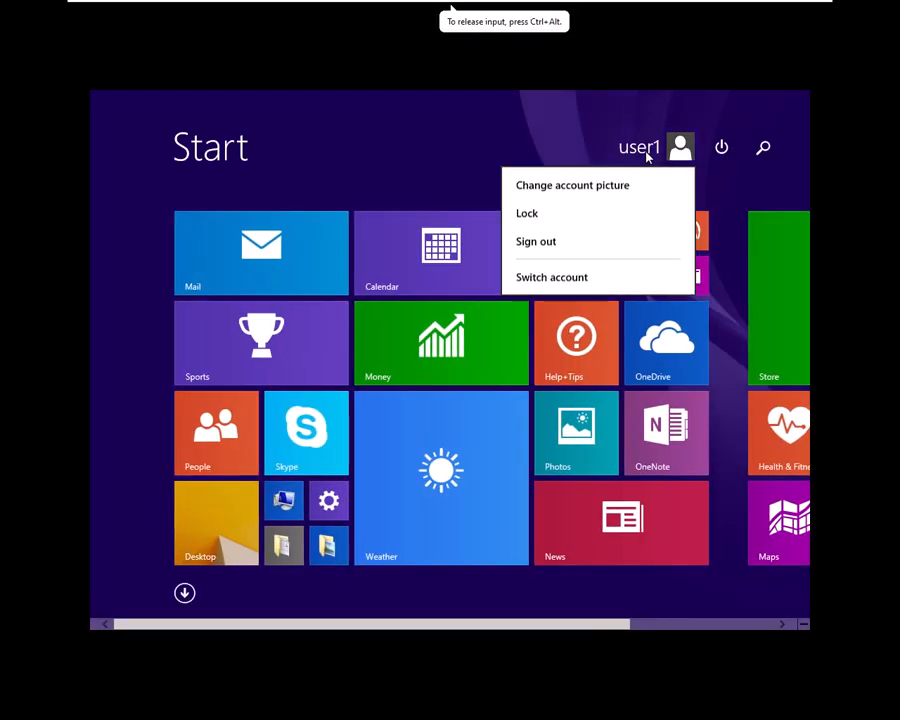
{"action": "left_click", "coordinate": [554, 246]}
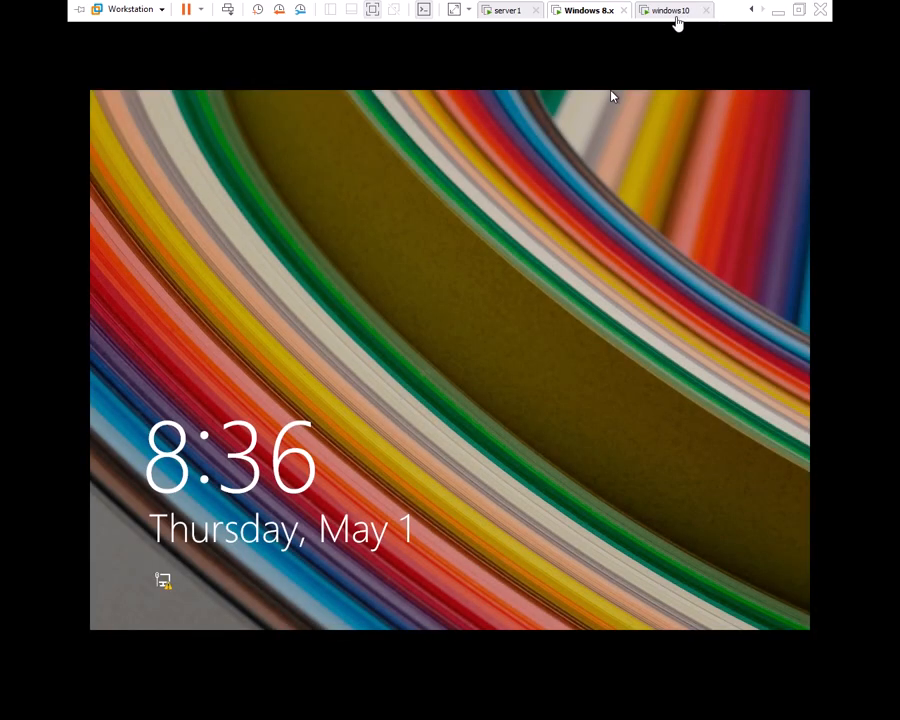
{"action": "left_click", "coordinate": [677, 12]}
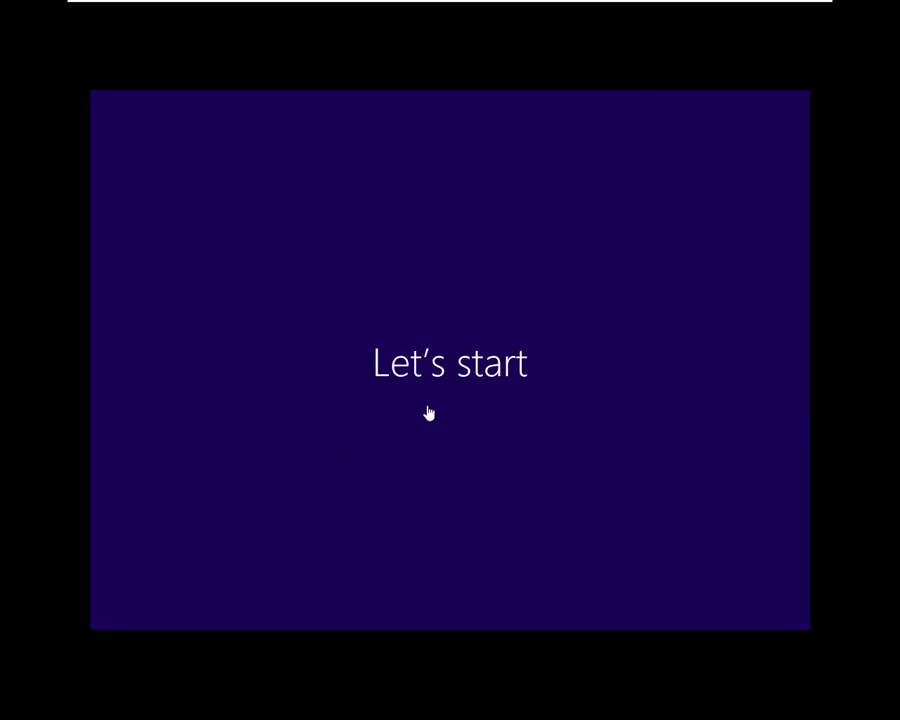
{"action": "key", "text": "alt+Tab"}
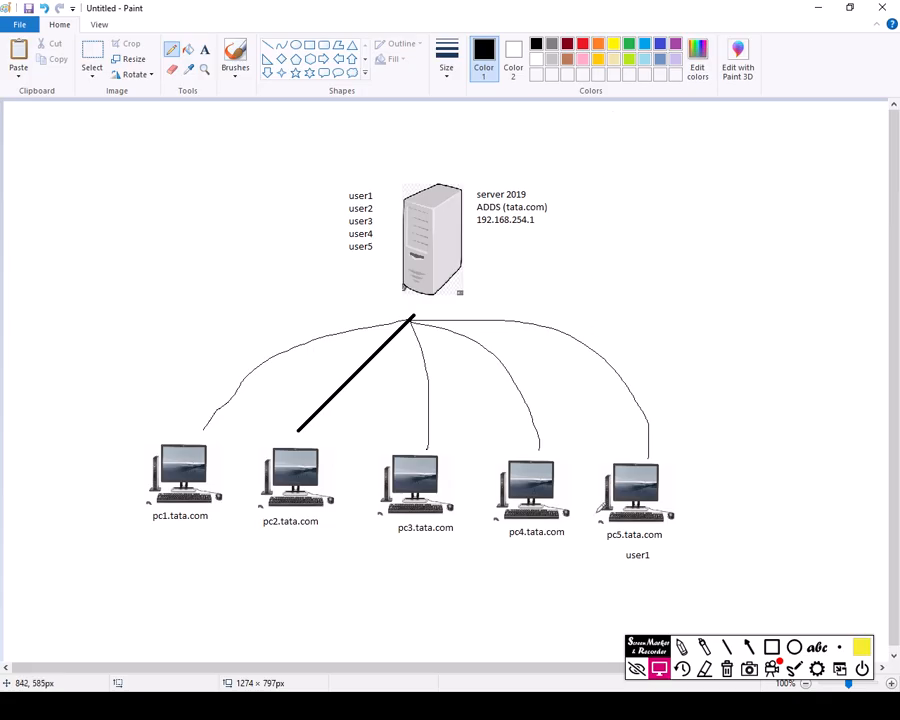
Step: Erase the old highlight around user1 and make the Screen Marker pen thinner
{"action": "left_click", "coordinate": [681, 648]}
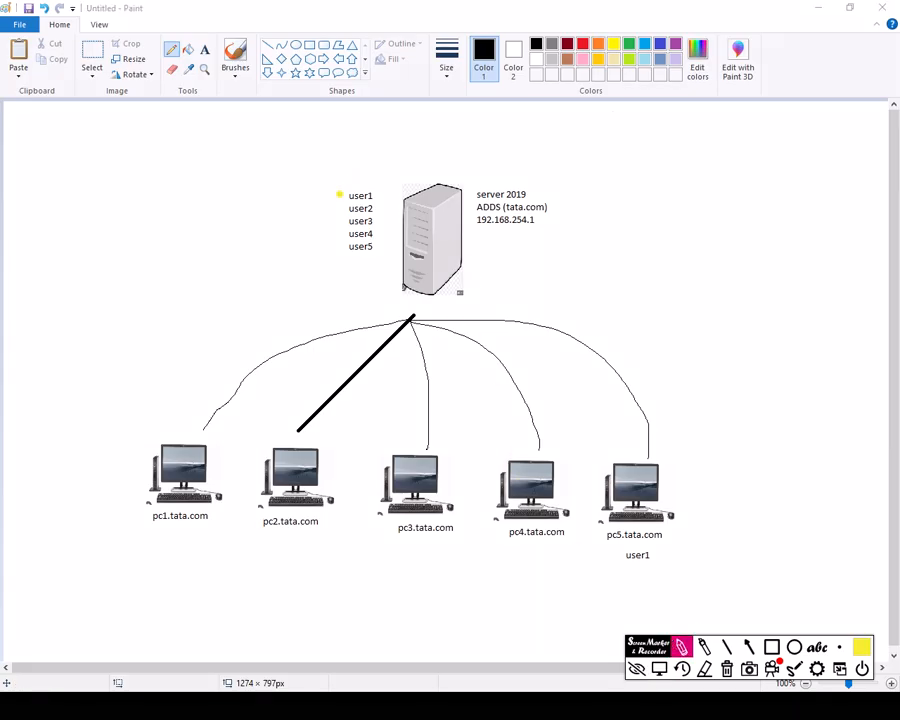
{"action": "left_click_drag", "start_coordinate": [344, 192], "coordinate": [377, 196]}
{"action": "left_click", "coordinate": [705, 668]}
{"action": "left_click", "coordinate": [377, 201]}
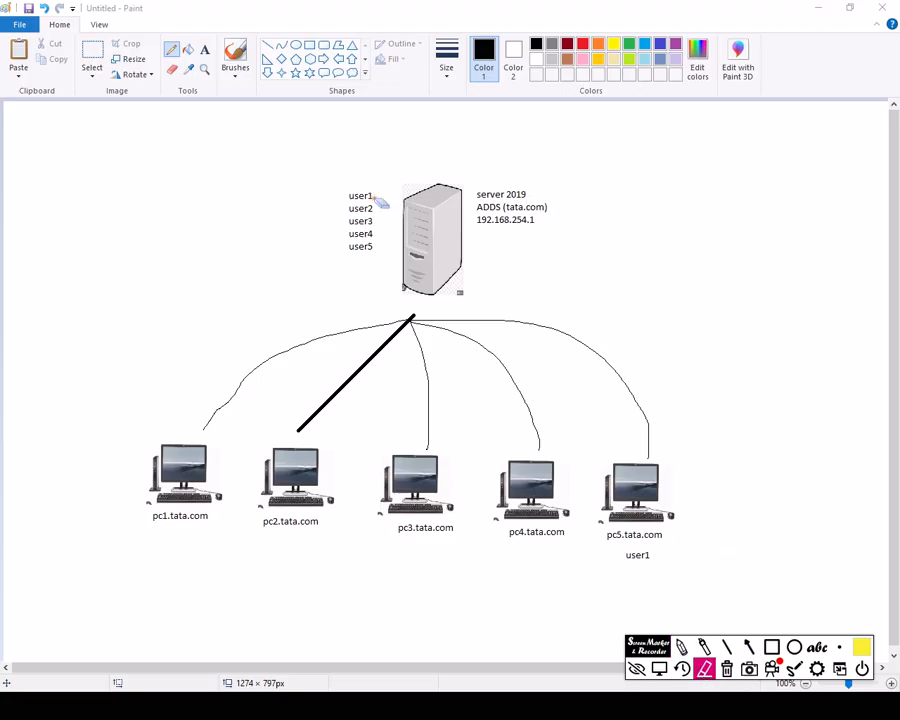
{"action": "left_click", "coordinate": [840, 648]}
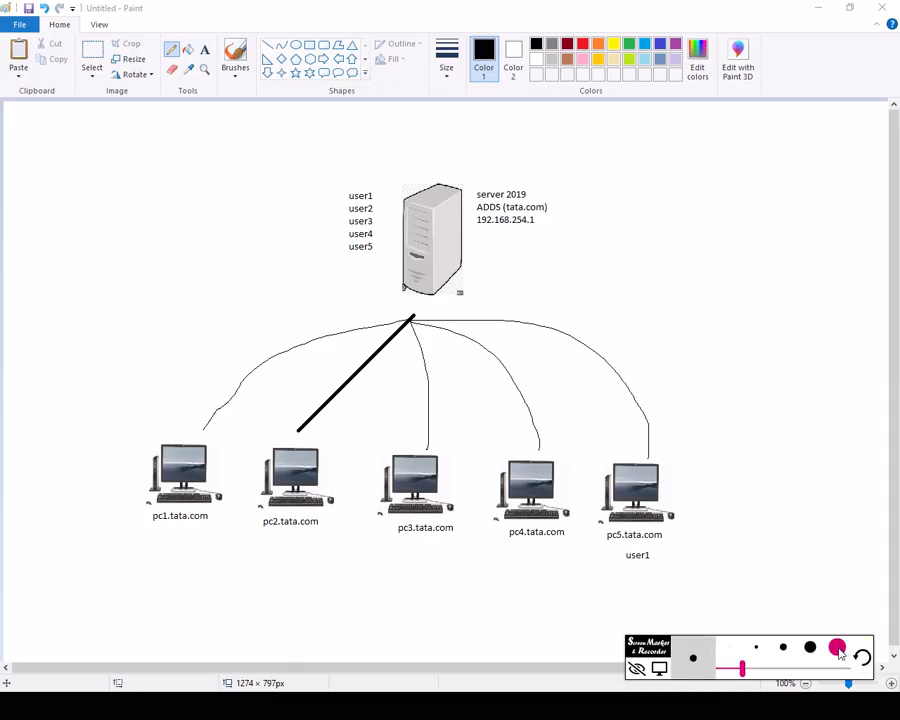
{"action": "left_click_drag", "start_coordinate": [742, 668], "coordinate": [696, 672]}
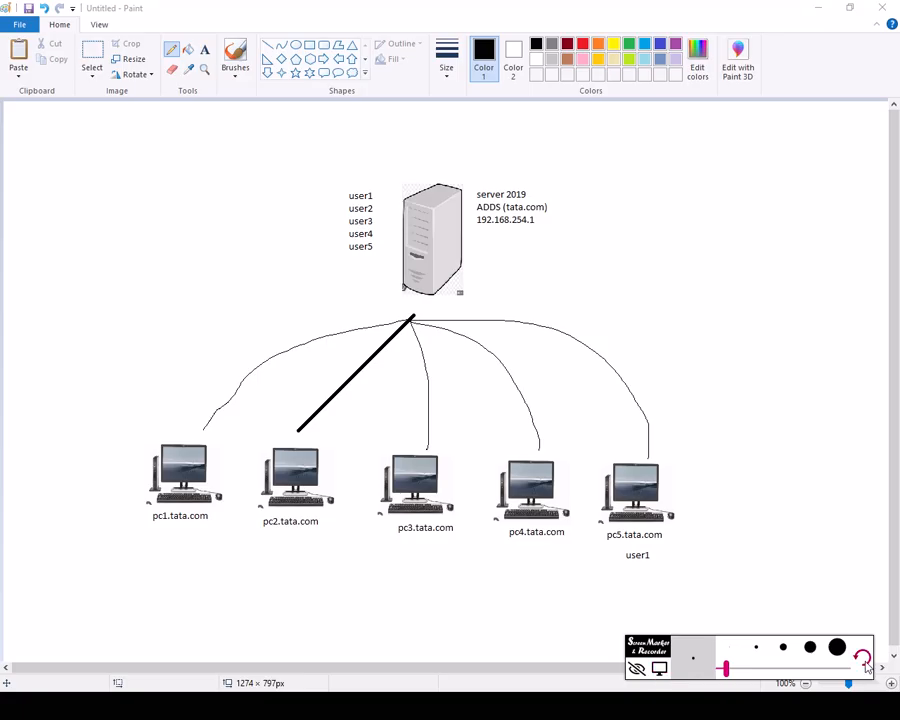
{"action": "left_click", "coordinate": [658, 670]}
{"action": "left_click", "coordinate": [682, 647]}
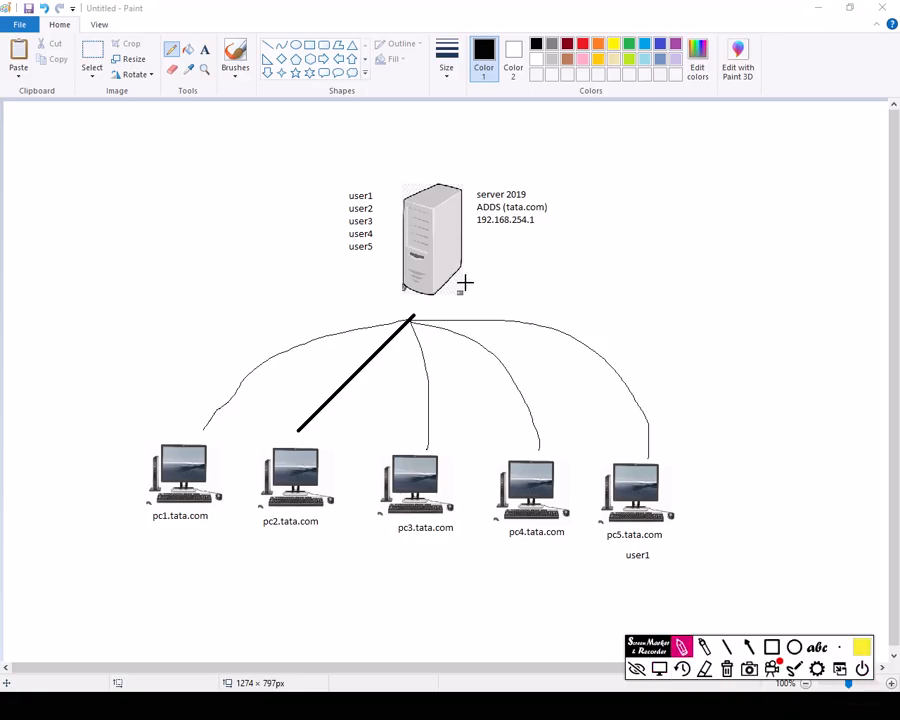
Step: Circle user1 in yellow and underline pc1, pc2 and pc3.tata.com on the diagram
{"action": "mouse_move", "coordinate": [341, 185]}
{"action": "left_mouse_down"}
{"action": "mouse_move", "coordinate": [378, 197]}
{"action": "mouse_move", "coordinate": [333, 189]}
{"action": "left_mouse_up"}
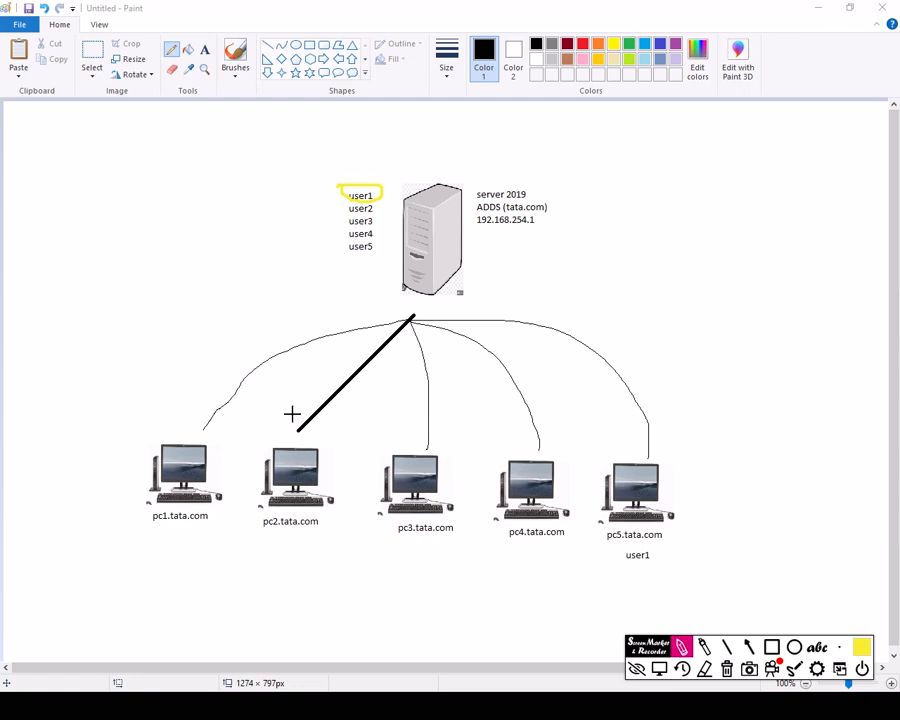
{"action": "left_click_drag", "start_coordinate": [161, 543], "coordinate": [212, 508]}
{"action": "left_click_drag", "start_coordinate": [275, 557], "coordinate": [336, 510]}
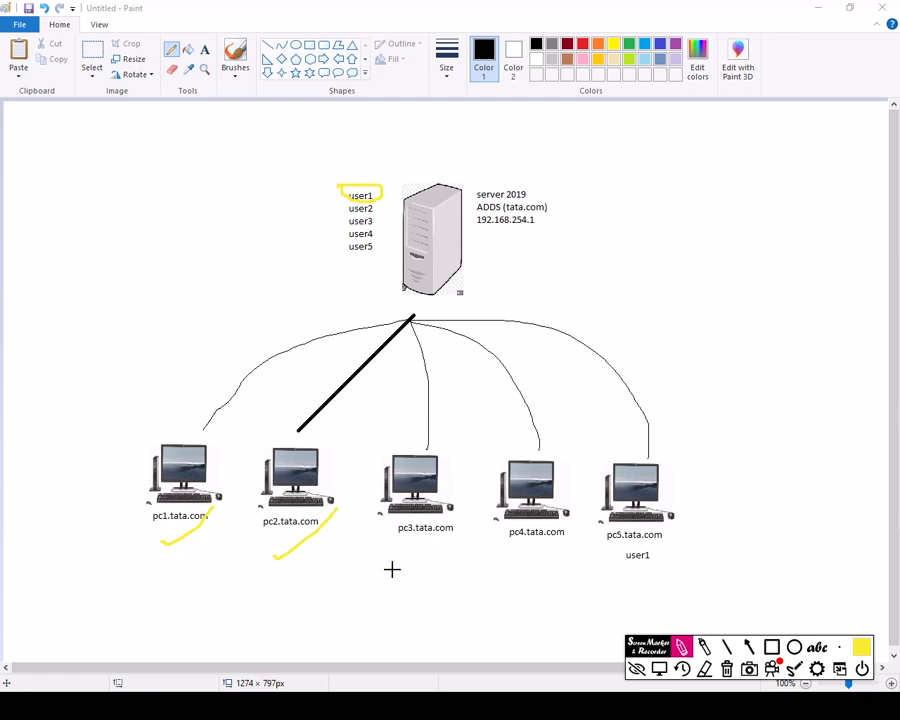
{"action": "left_click_drag", "start_coordinate": [410, 566], "coordinate": [466, 530]}
{"action": "key", "text": "alt+Tab"}
{"action": "key", "text": "alt+Tab"}
{"action": "key", "text": "alt+Tab"}
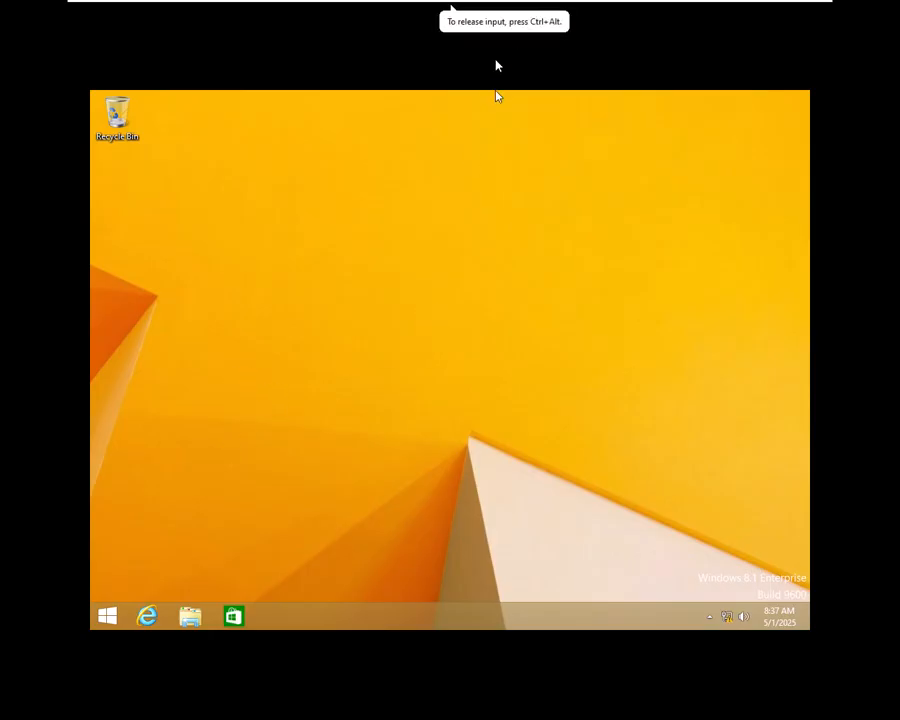
Step: Sign user2 out of the Windows 8.1 client from the Start screen
{"action": "mouse_move", "coordinate": [528, 22]}
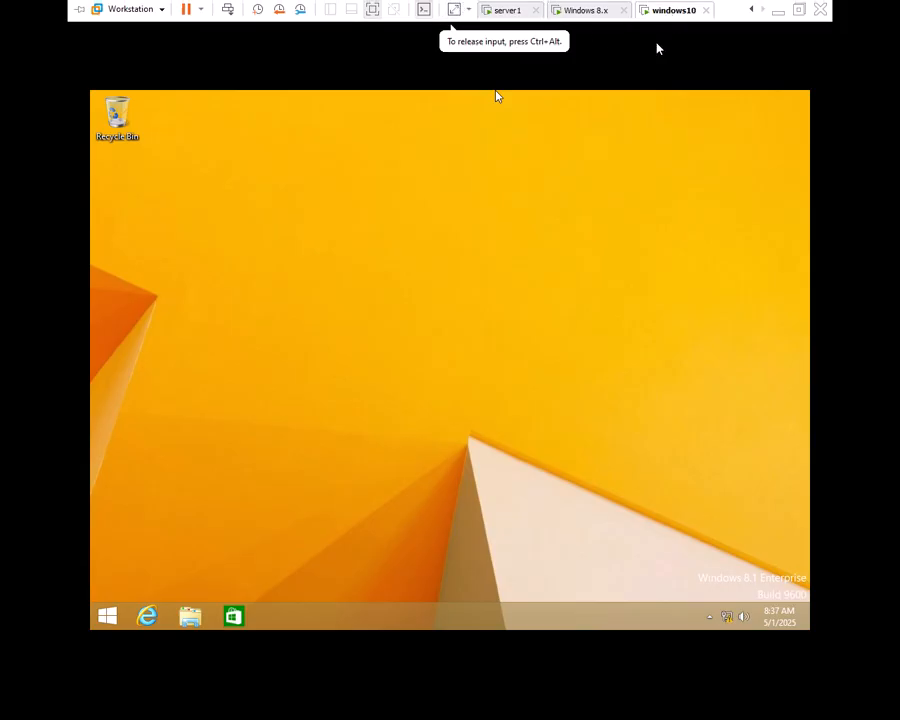
{"action": "left_click", "coordinate": [106, 617]}
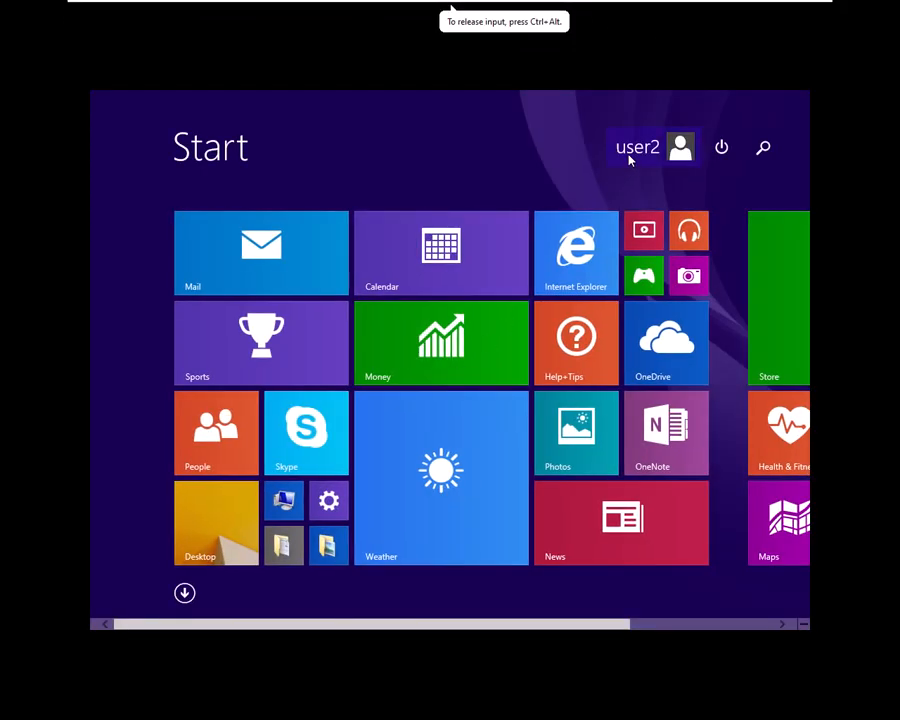
{"action": "left_click", "coordinate": [632, 152]}
{"action": "left_click", "coordinate": [534, 241]}
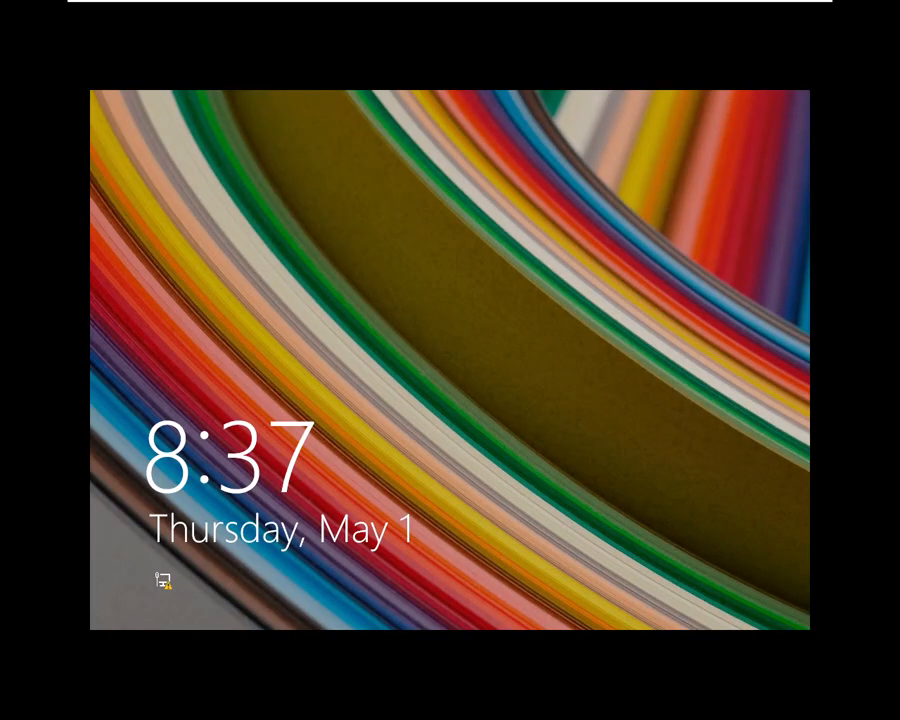
Step: Sign in as domain user user1 with its password, then return to the Paint diagram
{"action": "left_click", "coordinate": [484, 406]}
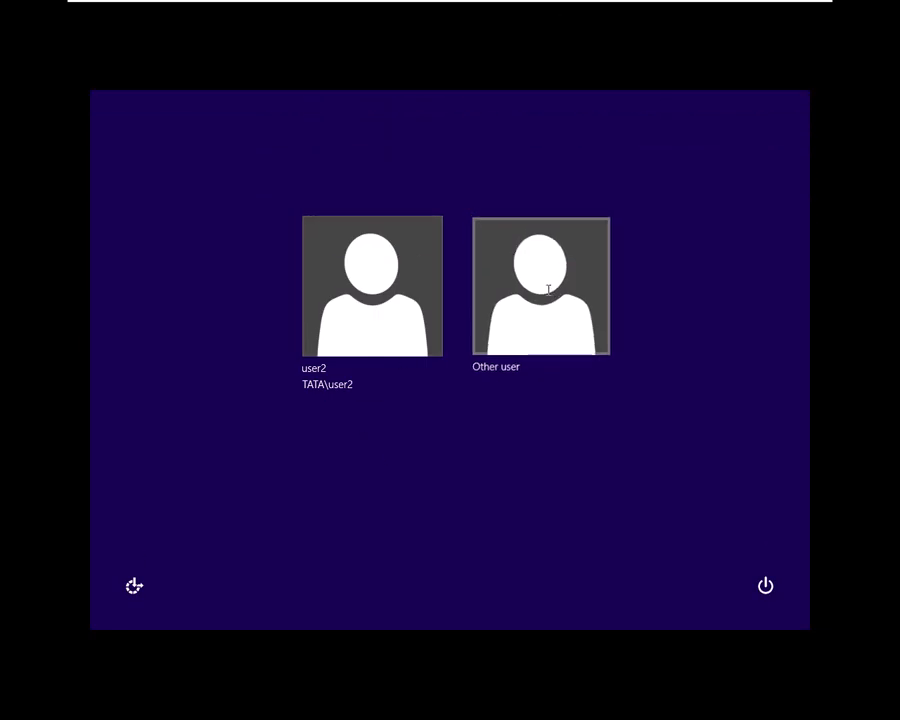
{"action": "left_click", "coordinate": [548, 290]}
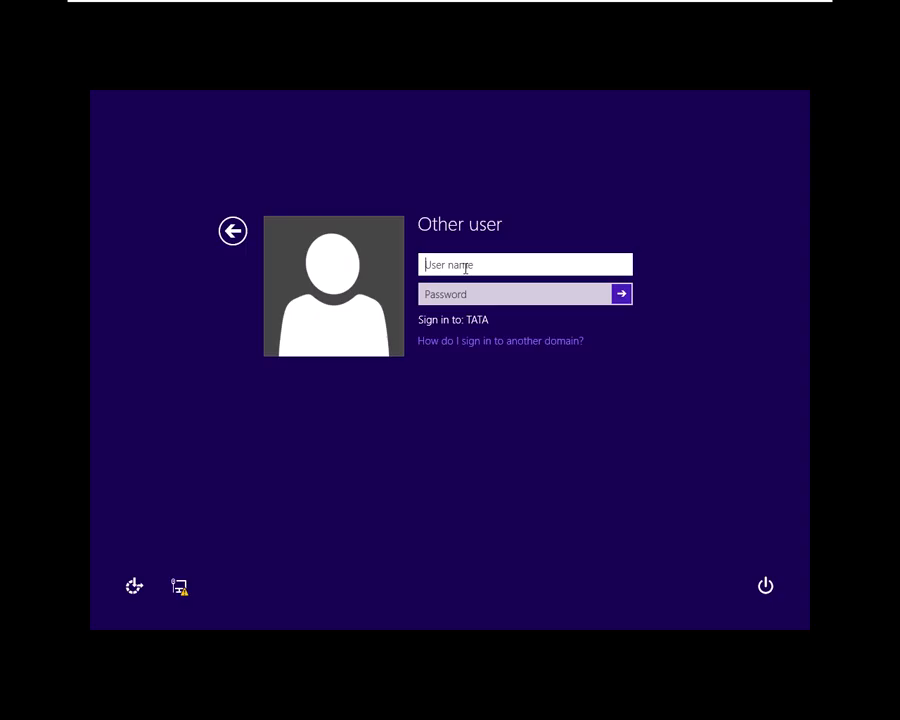
{"action": "type", "text": "user1"}
{"action": "left_click", "coordinate": [468, 296]}
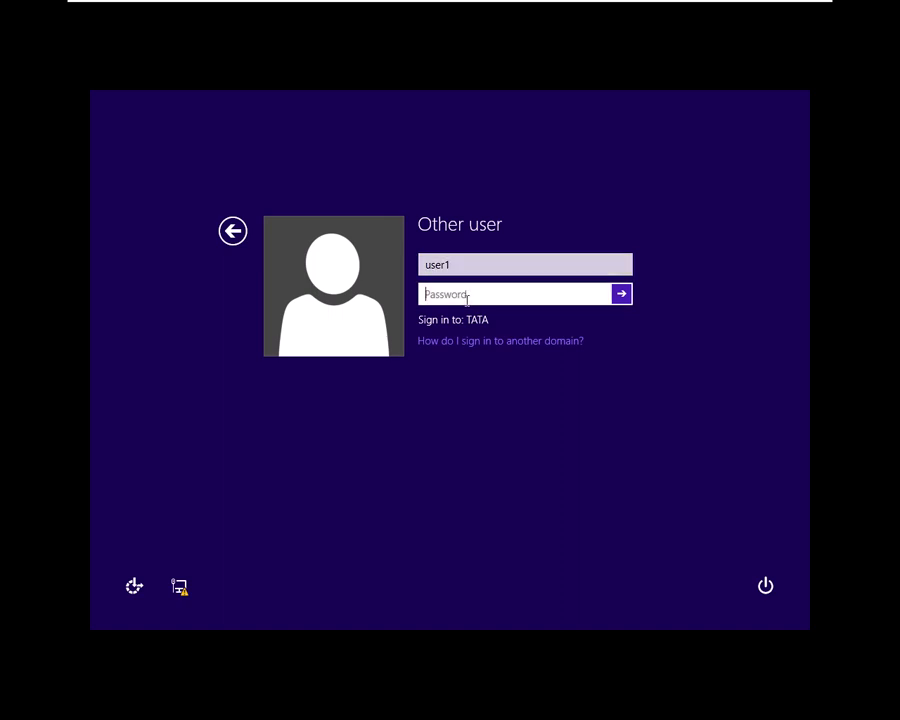
{"action": "type", "text": "p"}
{"action": "key", "text": "Return"}
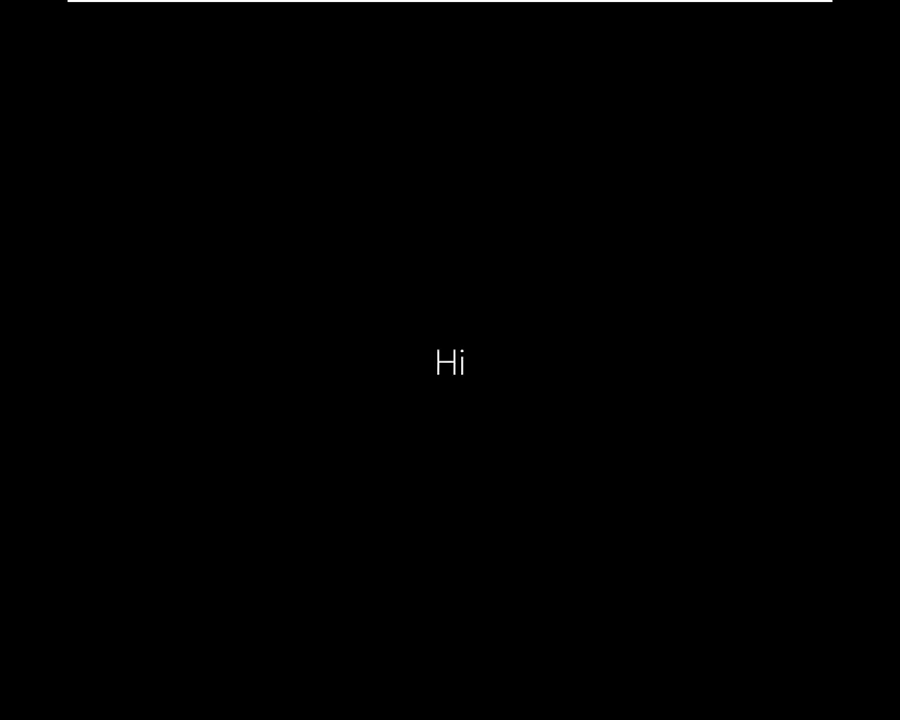
{"action": "key", "text": "ctrl+alt"}
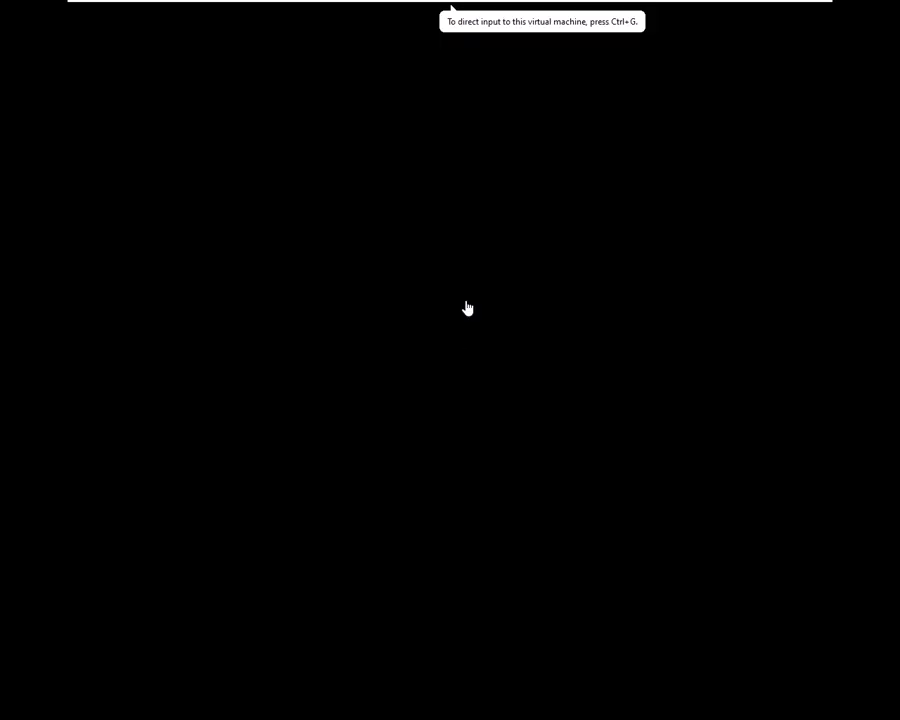
{"action": "key", "text": "alt+Tab"}
{"action": "key", "text": "alt+Tab"}
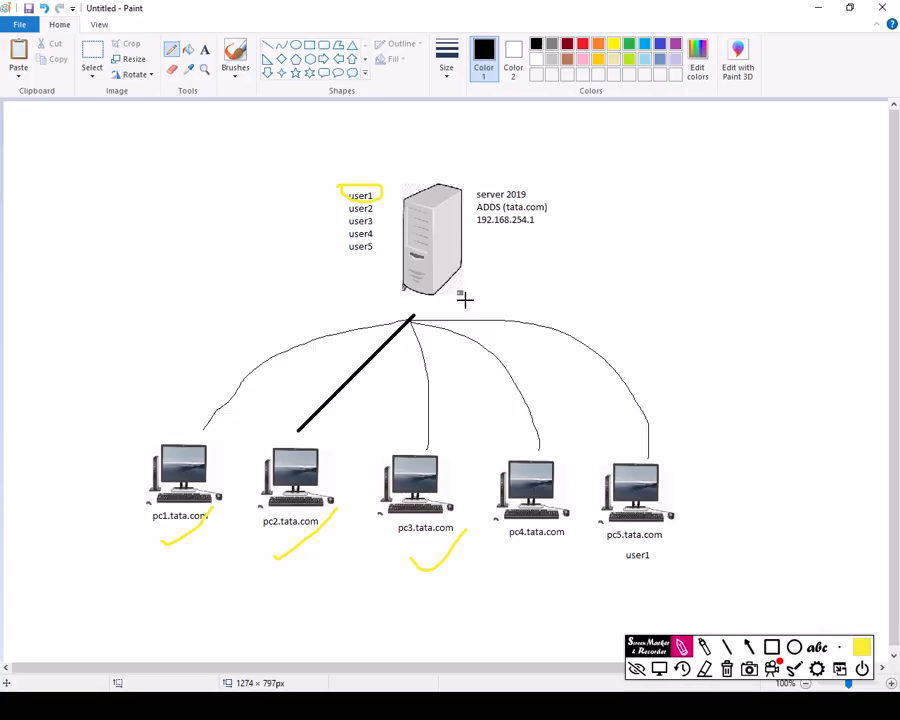